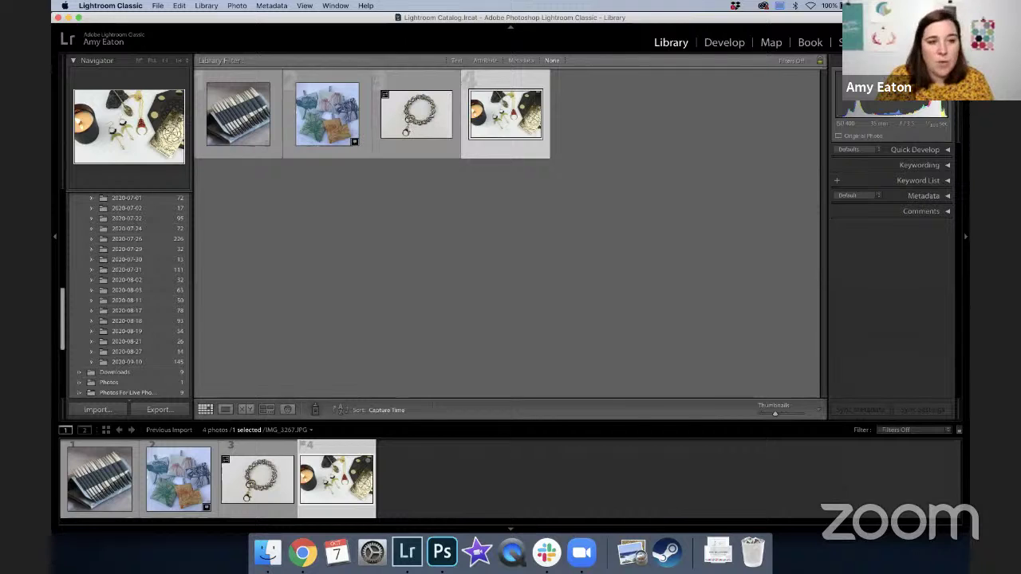
# Open the jewellery flat-lay photo in the Develop module, collapse the Creativity preset group and expand the User Presets group
pyautogui.scroll(5, 136, 306)
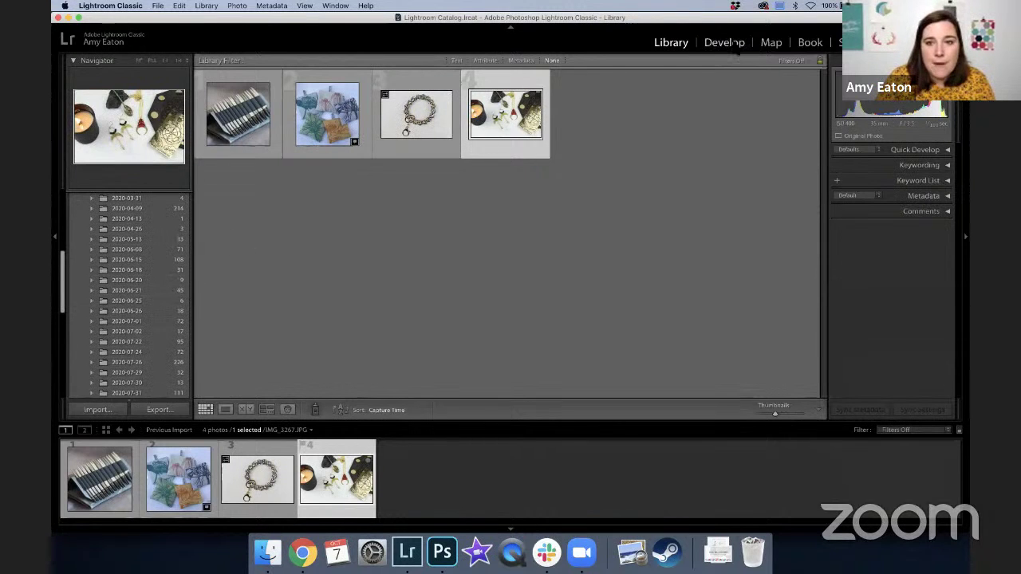
pyautogui.click(726, 43)
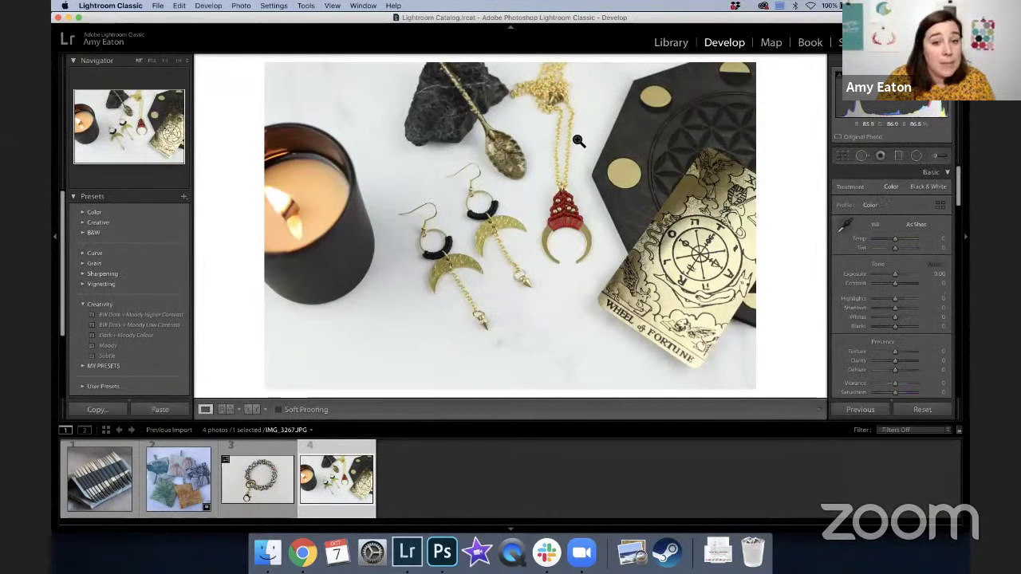
pyautogui.click(85, 306)
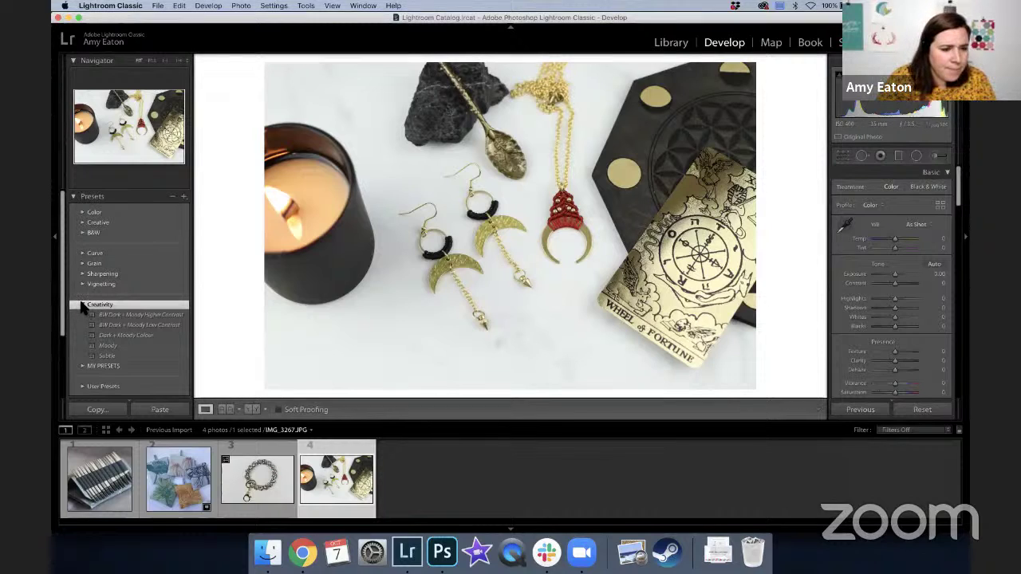
pyautogui.click(82, 305)
pyautogui.click(82, 334)
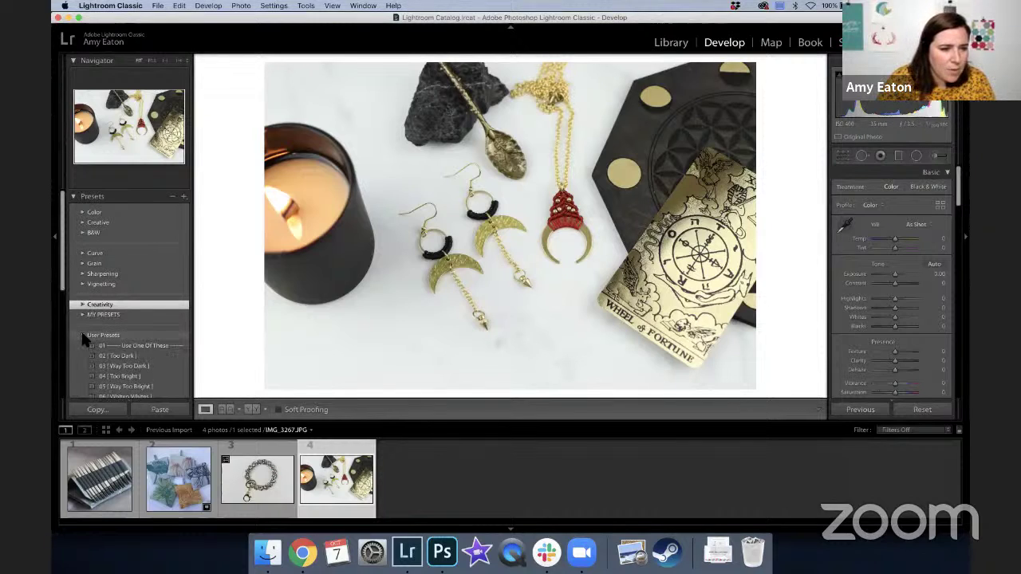
# Look through the presets in the User Presets group, including the exposure, colour, noise and uneven light fixes
pyautogui.scroll(-8, 96, 364)
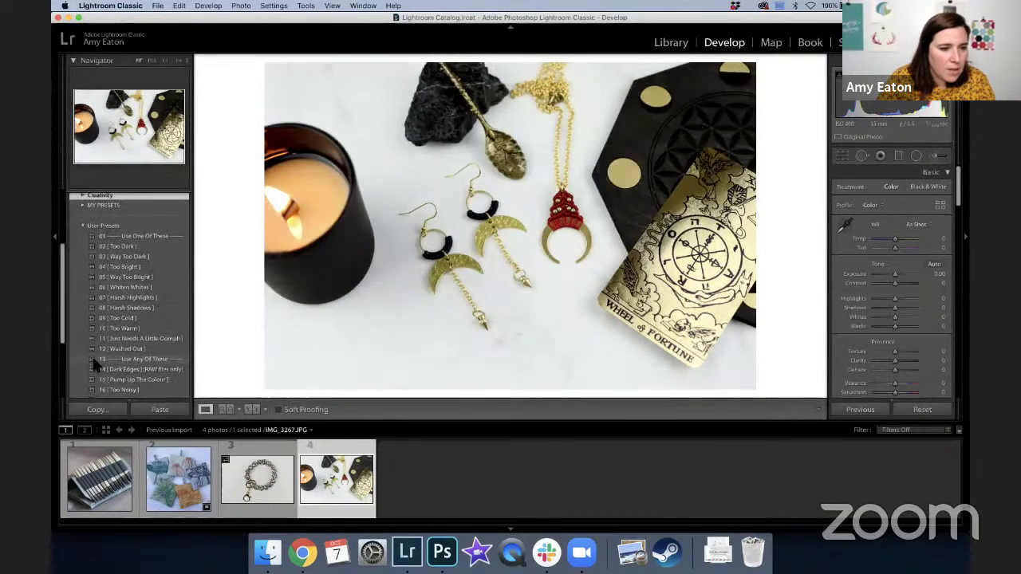
pyautogui.scroll(3, 152, 307)
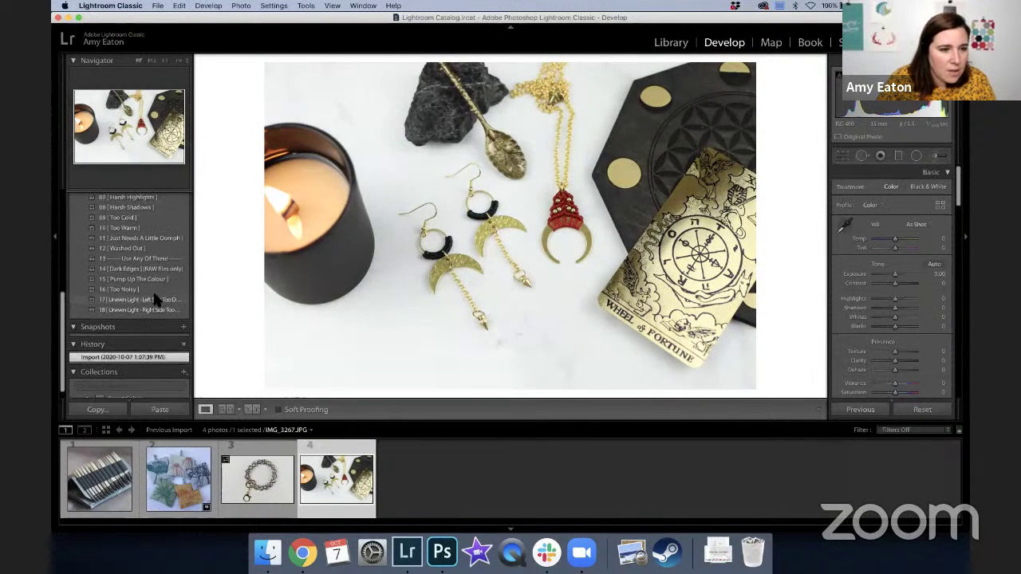
pyautogui.scroll(4, 155, 295)
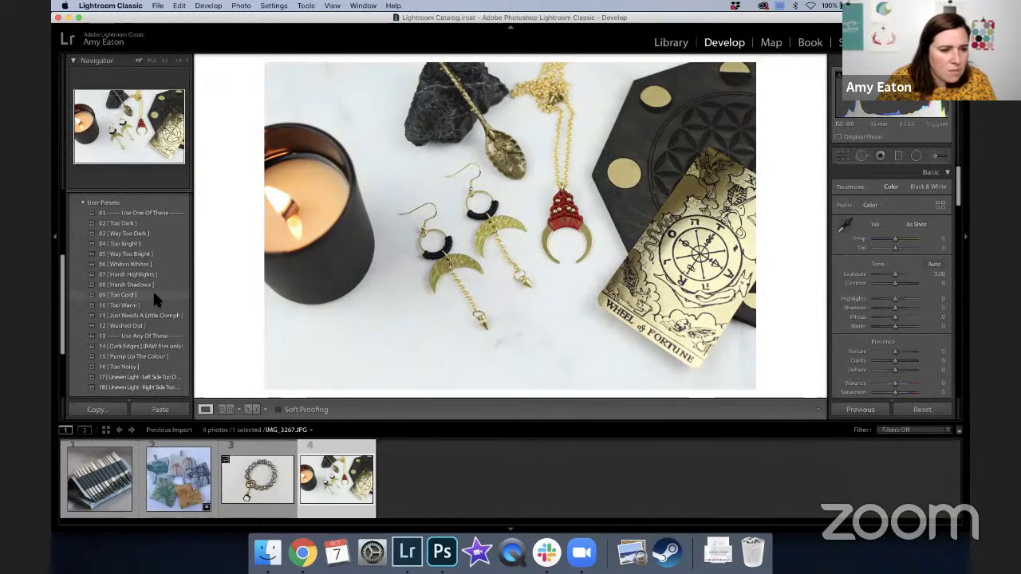
pyautogui.scroll(1, 155, 297)
pyautogui.scroll(8, 152, 291)
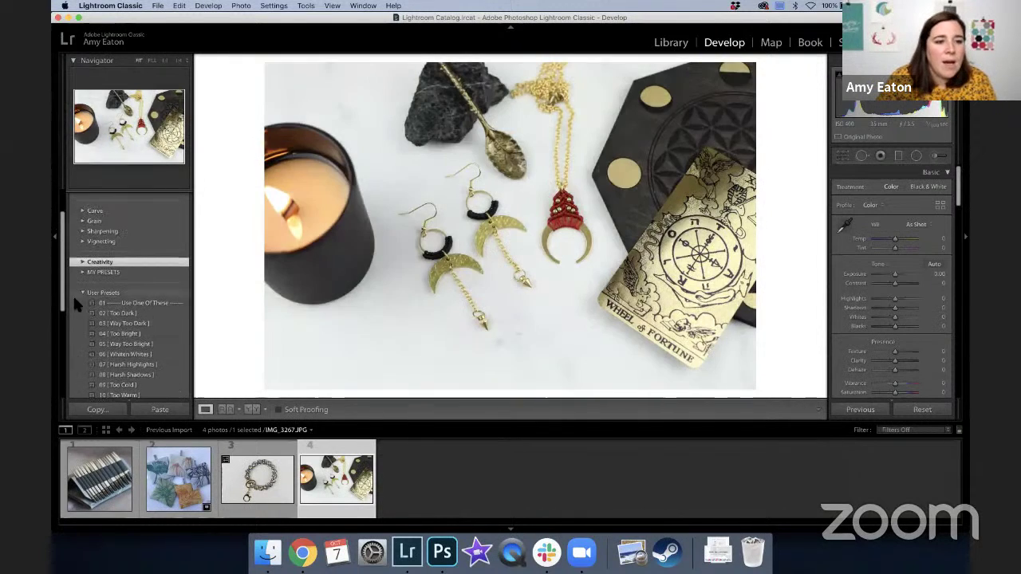
pyautogui.click(84, 295)
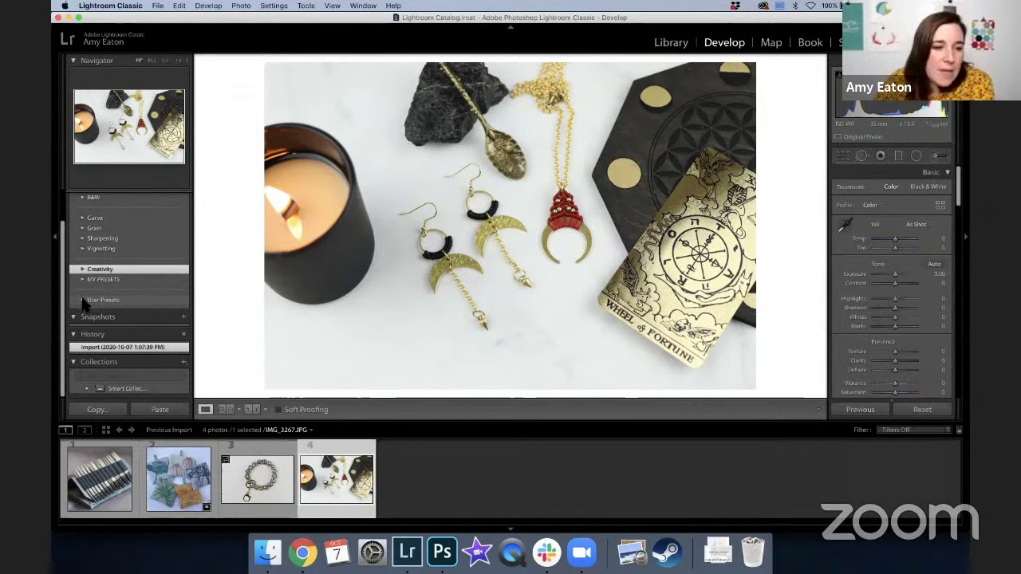
pyautogui.click(82, 301)
pyautogui.scroll(-2, 142, 316)
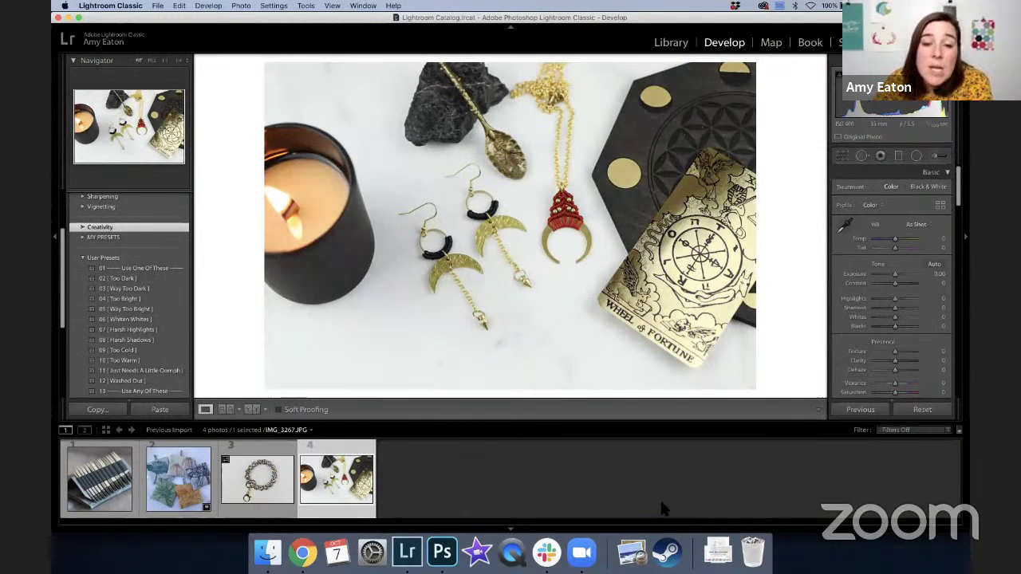
# Select the knitting needle case photo and apply the user preset 02 [ Too Dark ] to it
pyautogui.click(103, 475)
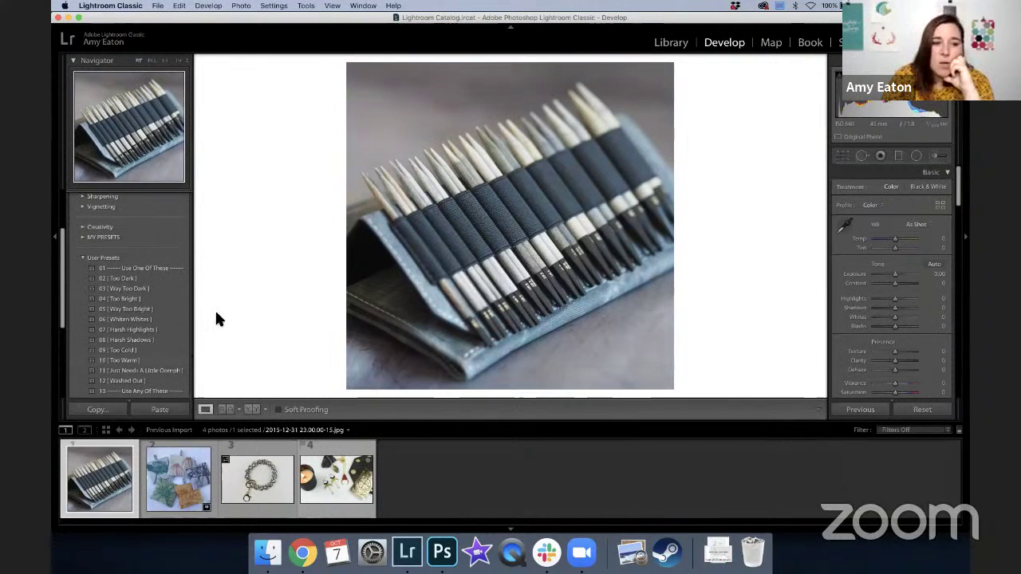
pyautogui.click(157, 276)
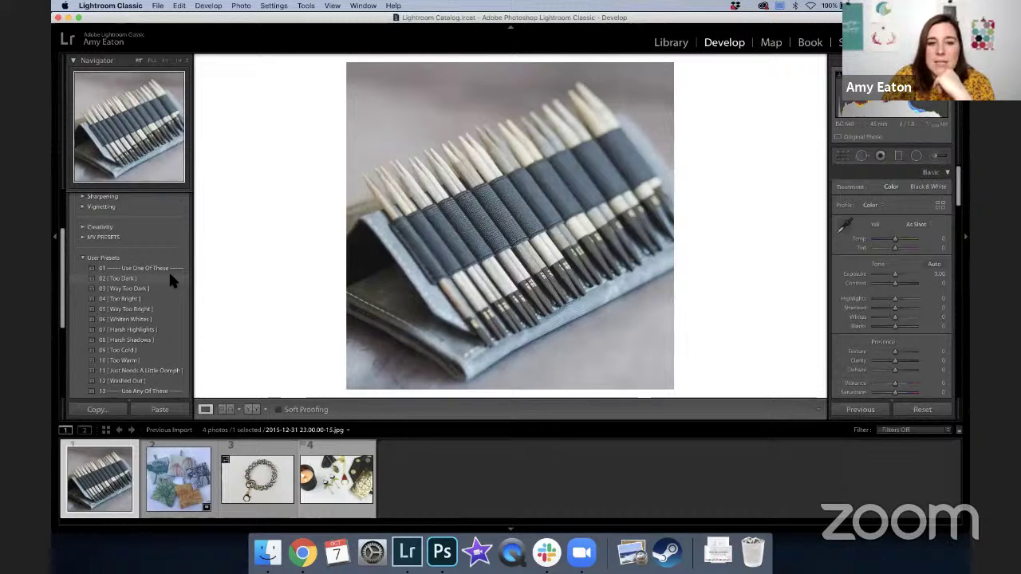
pyautogui.click(170, 277)
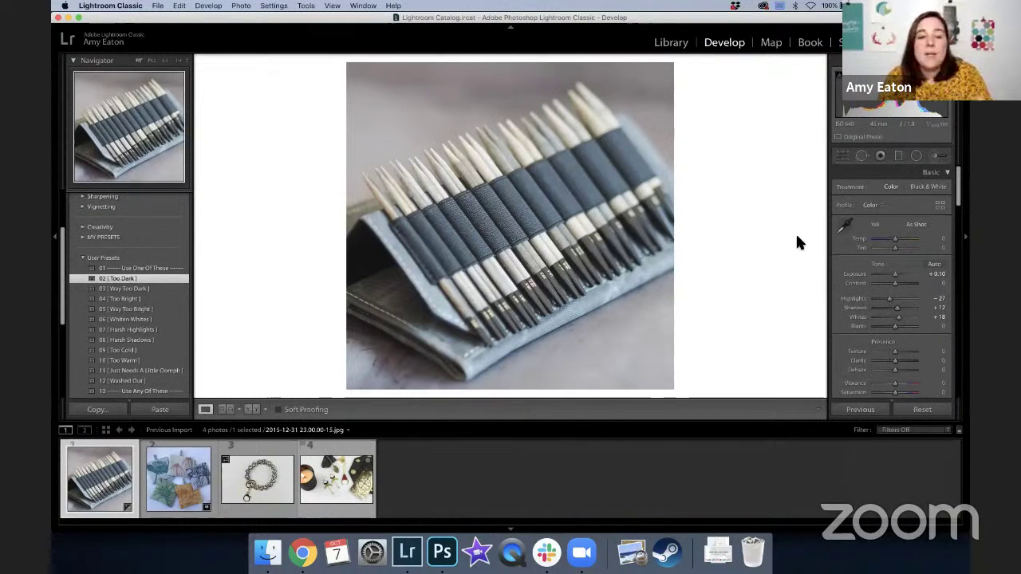
# Deepen the dark tones of the needle case photo by setting Blacks to -58
pyautogui.scroll(-2, 904, 287)
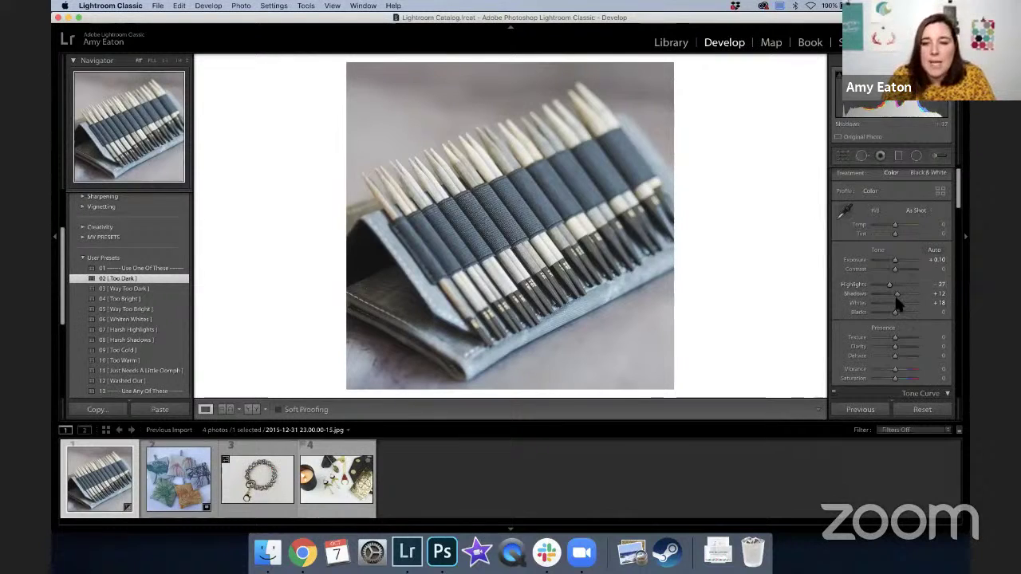
pyautogui.scroll(-1, 899, 299)
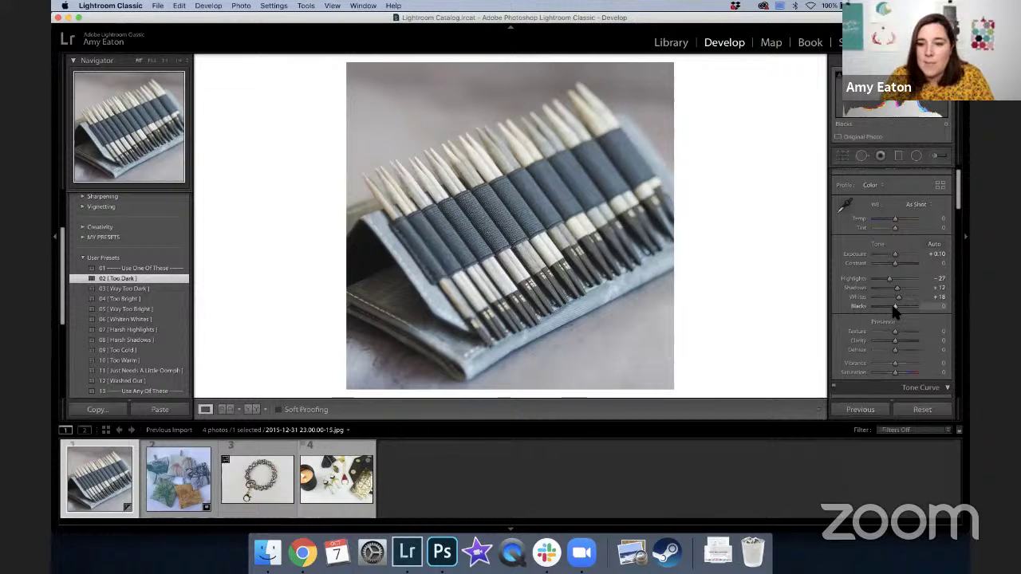
pyautogui.moveTo(893, 311); pyautogui.dragTo(884, 313)
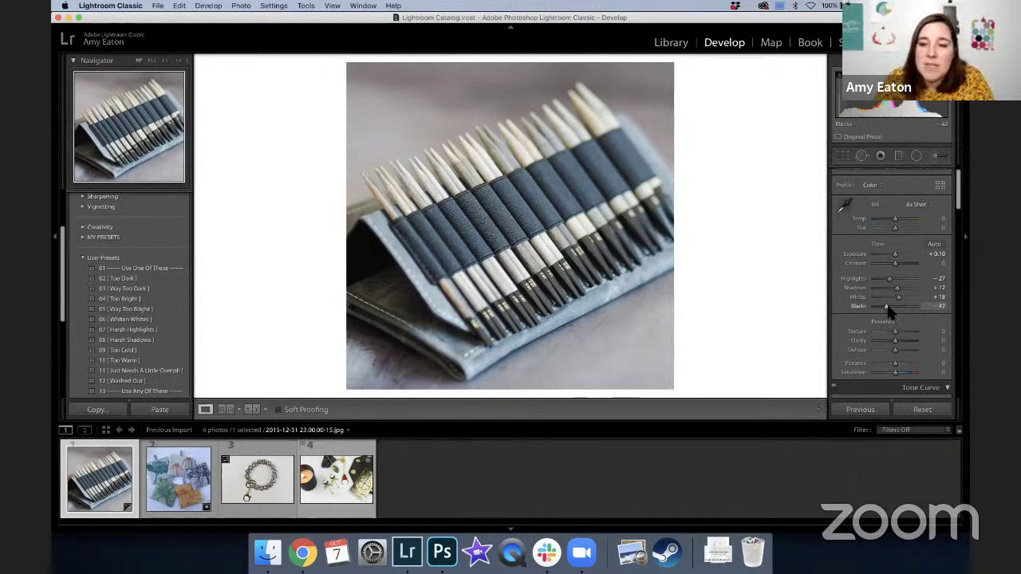
pyautogui.moveTo(887, 307); pyautogui.dragTo(895, 312)
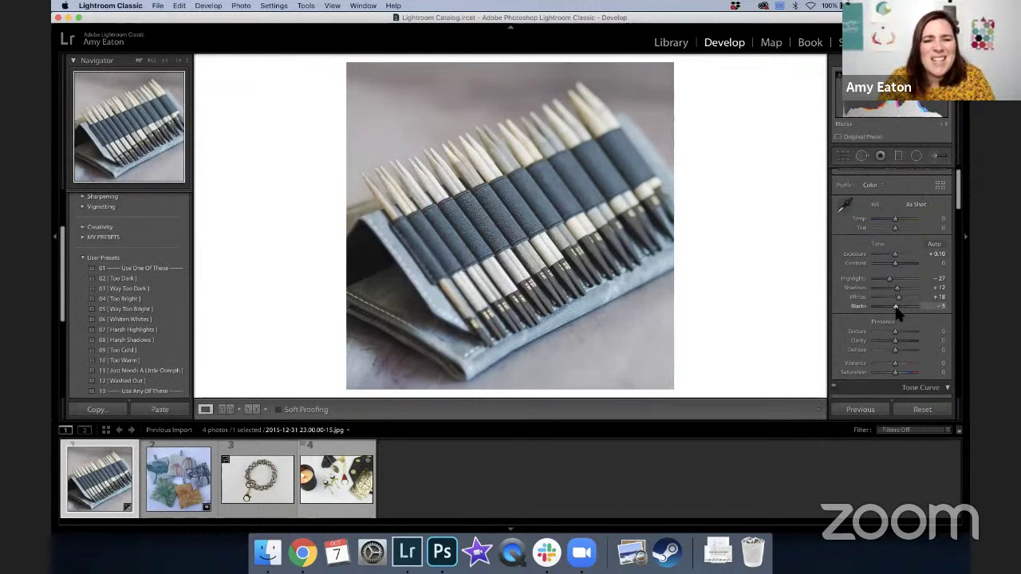
pyautogui.moveTo(896, 309); pyautogui.dragTo(883, 308)
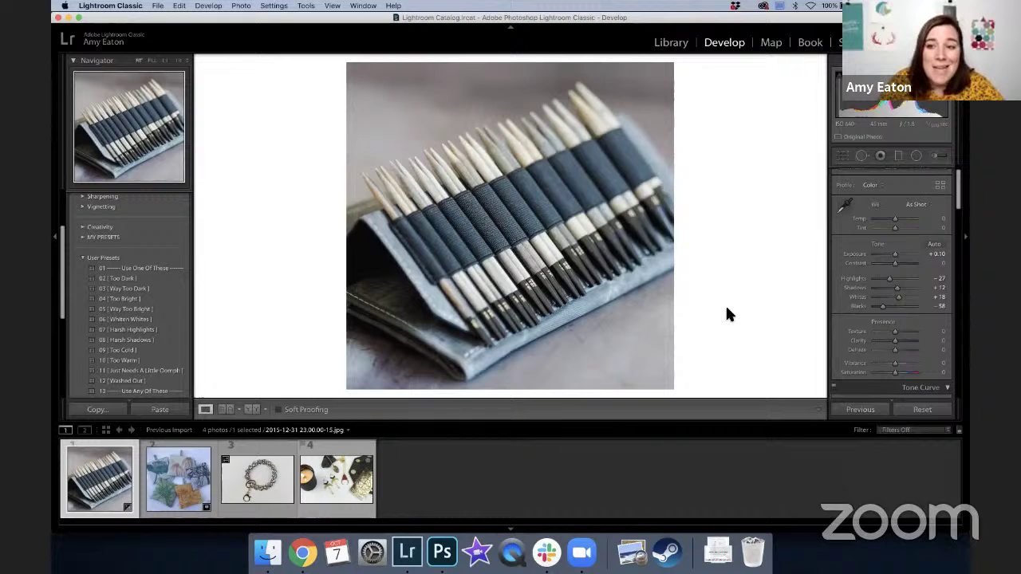
# Set a custom white balance by sampling a dark needle base as neutral, then undo and redo it to compare
pyautogui.click(844, 205)
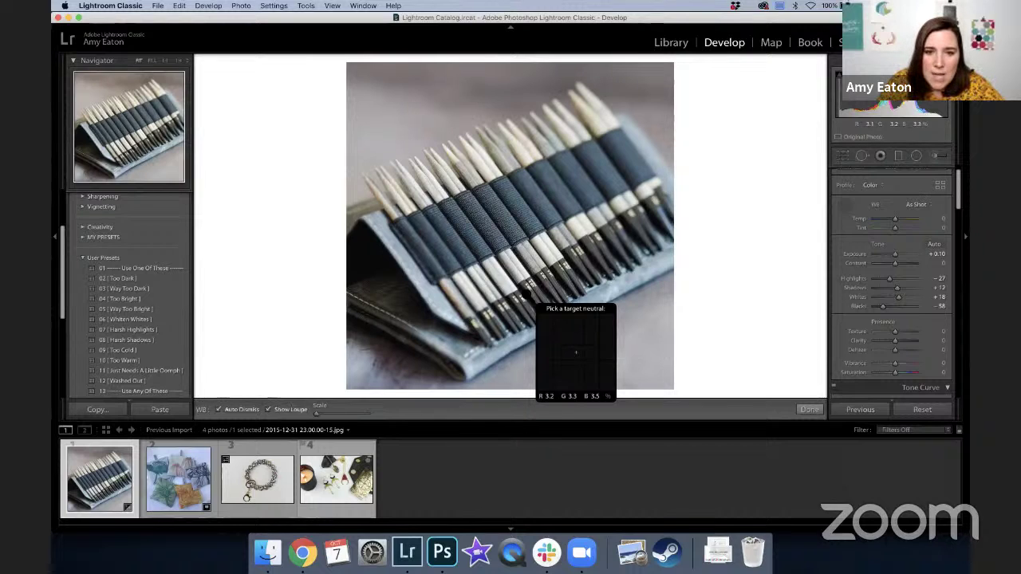
pyautogui.click(530, 296)
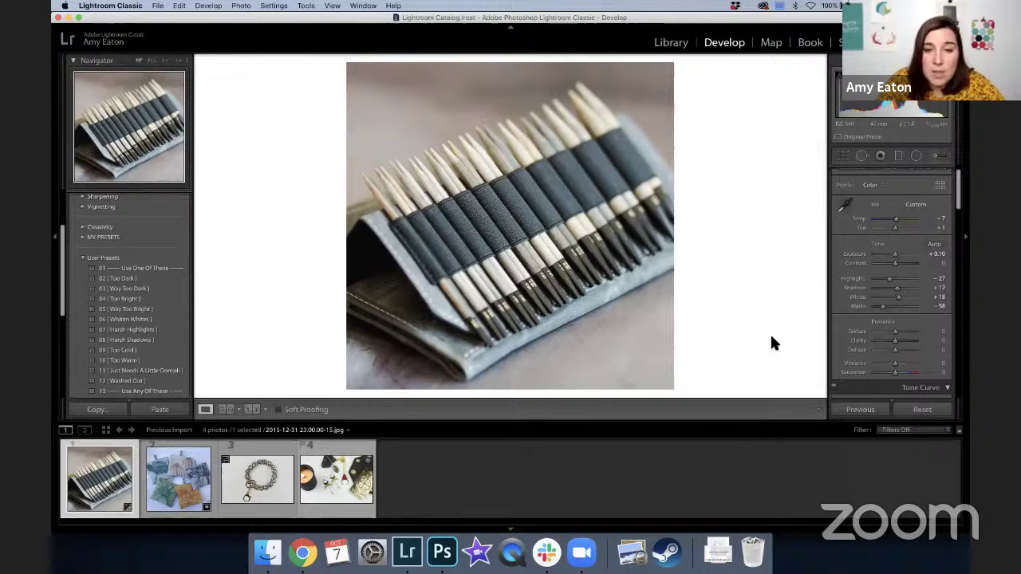
pyautogui.press('super+z')
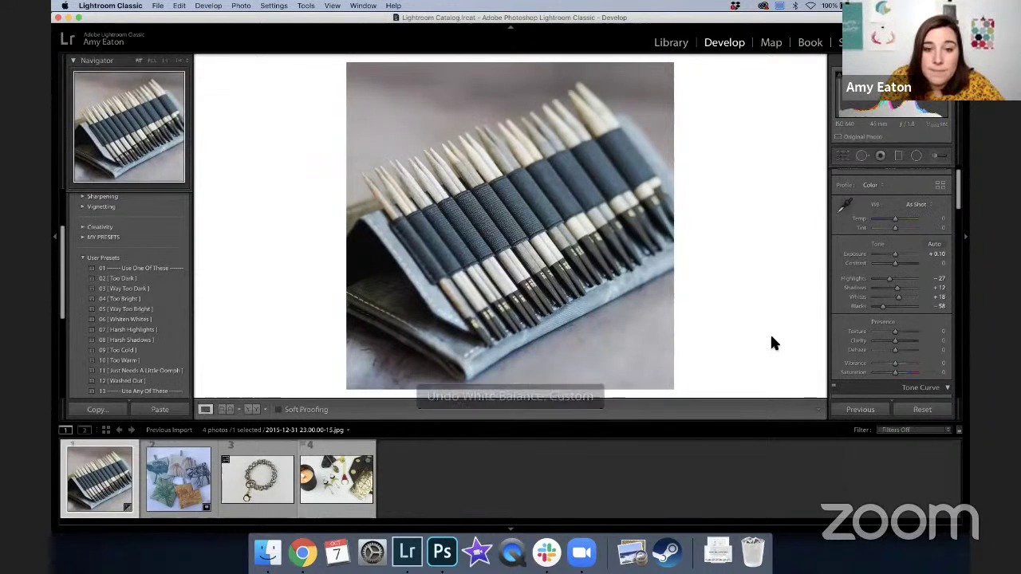
pyautogui.press('super+shift+z')
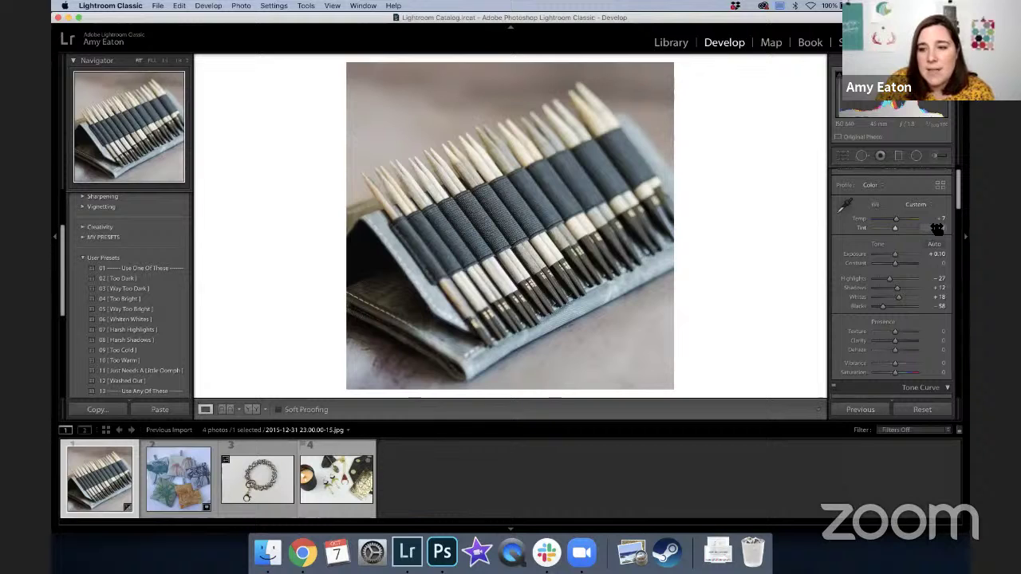
# Set the needle case photo's Tint to +3 and show its before and after versions side by side
pyautogui.click(936, 229)
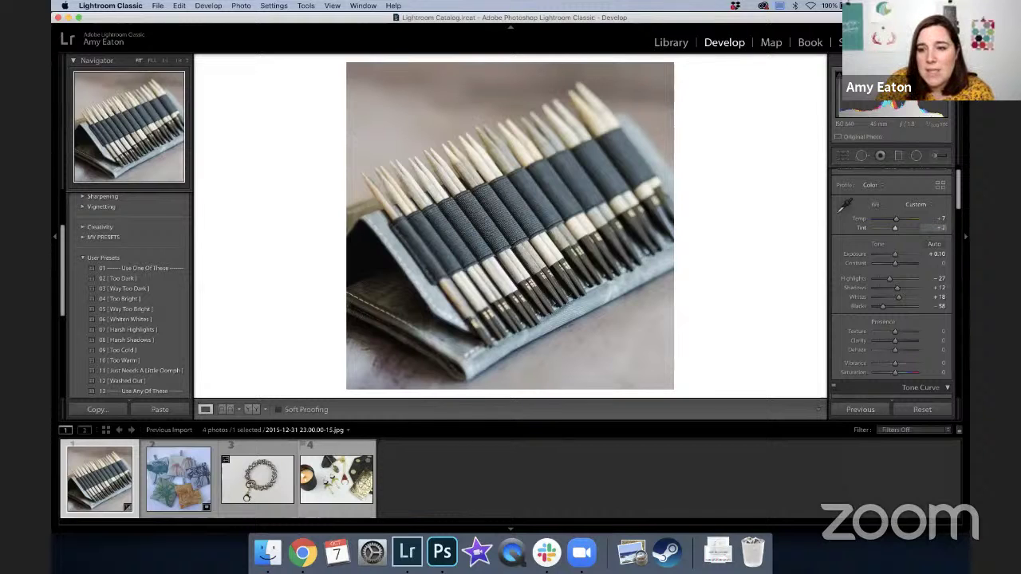
pyautogui.press('Up')
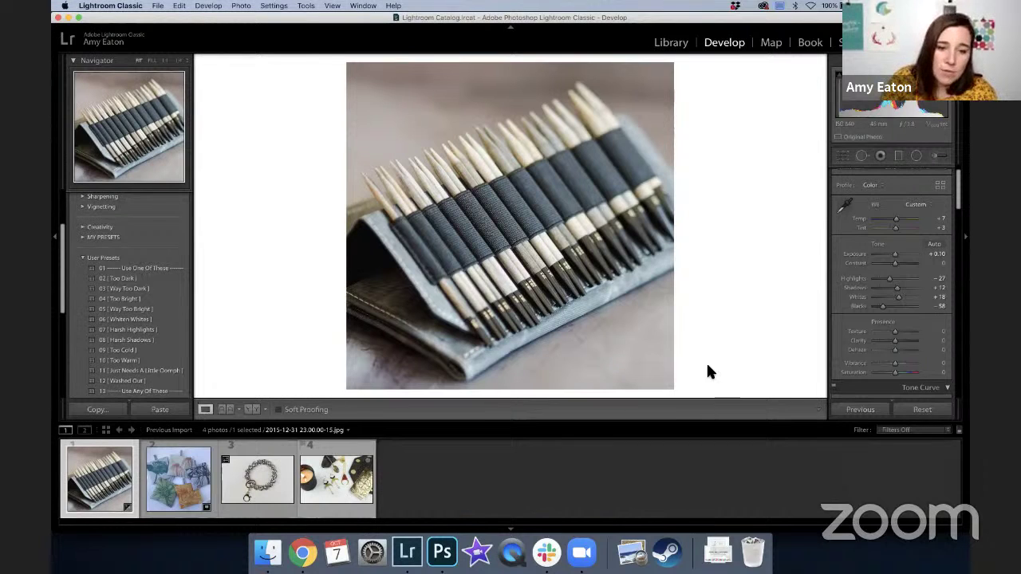
pyautogui.click(250, 409)
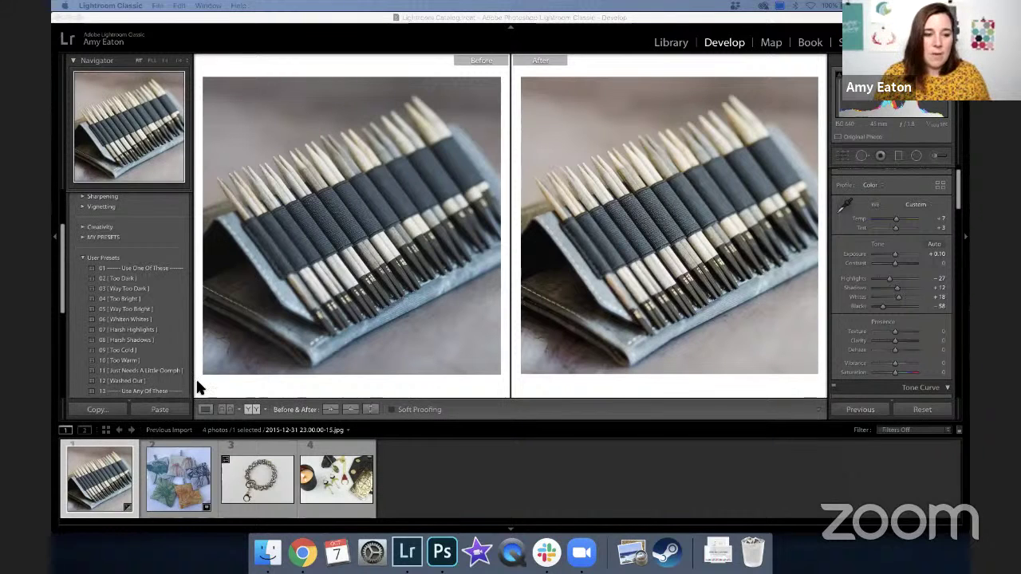
# Switch to the floral sachets photo, return to the single-image view and change the background around the photo to gray
pyautogui.click(179, 496)
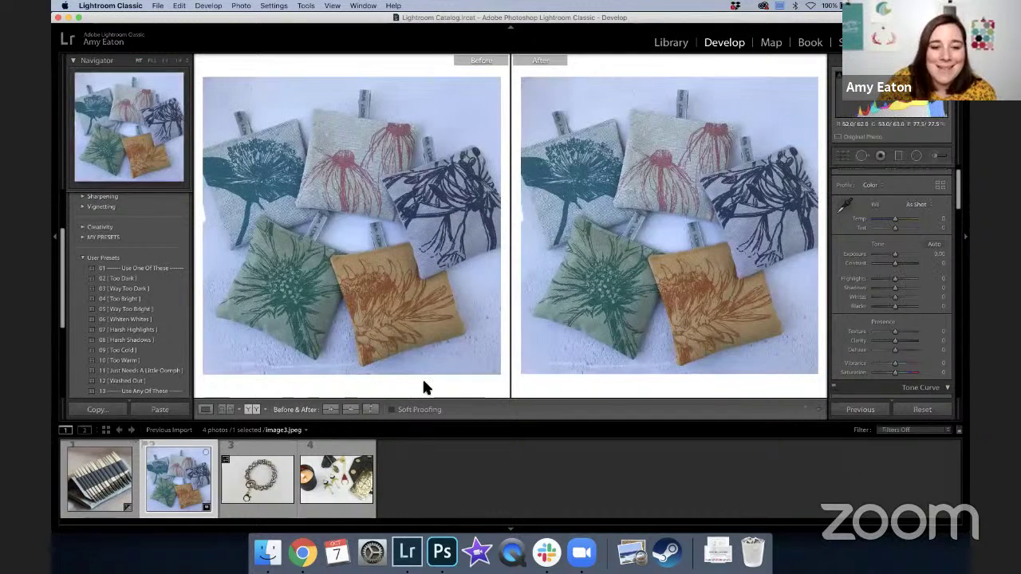
pyautogui.click(254, 409)
pyautogui.click(253, 409)
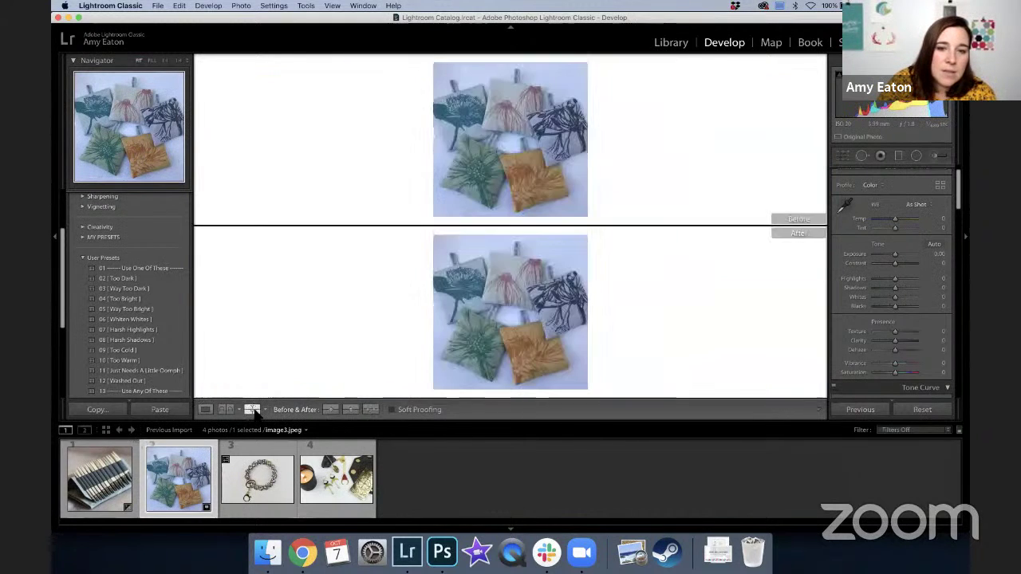
pyautogui.click(253, 409)
pyautogui.click(204, 409)
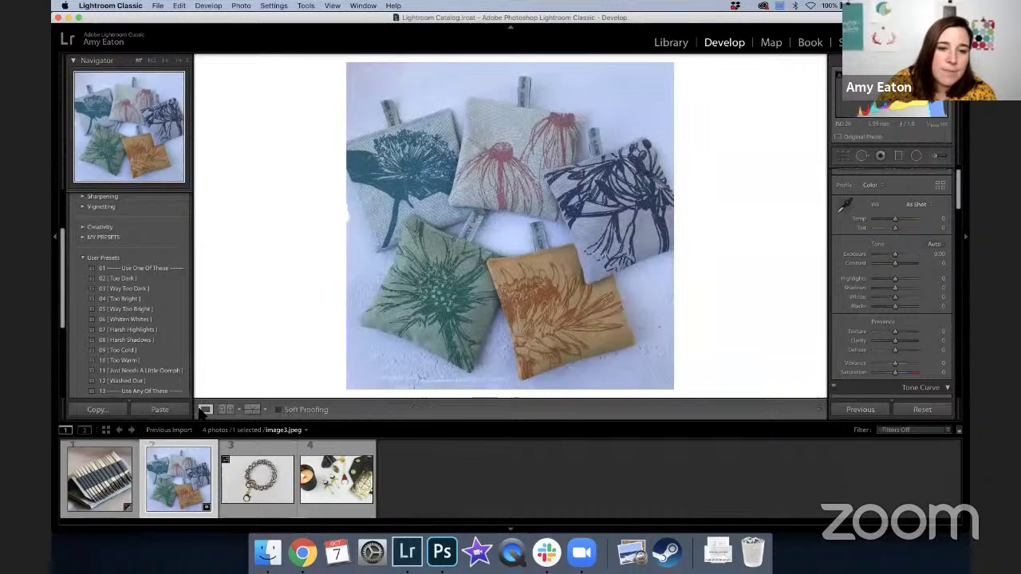
pyautogui.rightClick(741, 268)
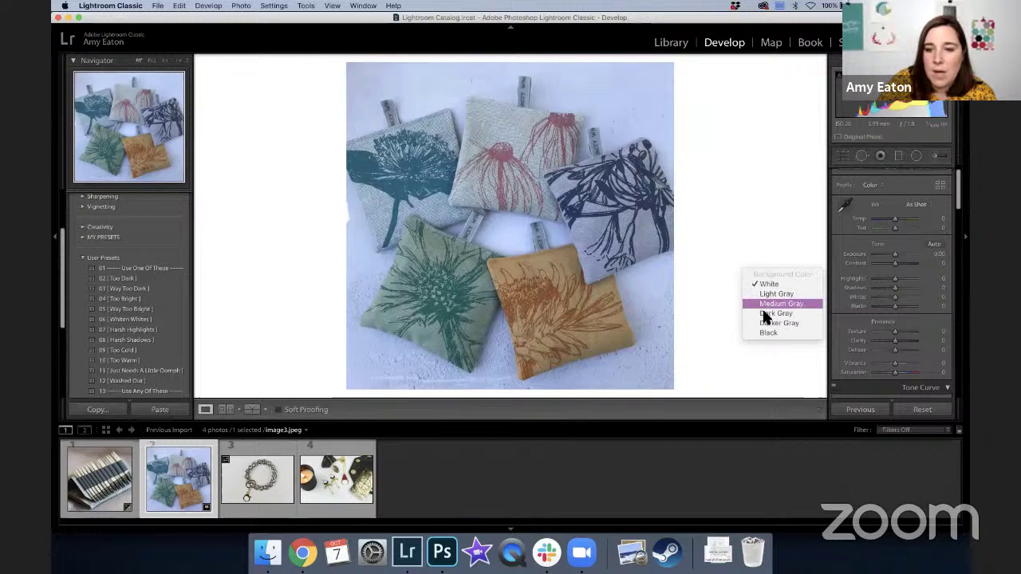
pyautogui.press('Escape')
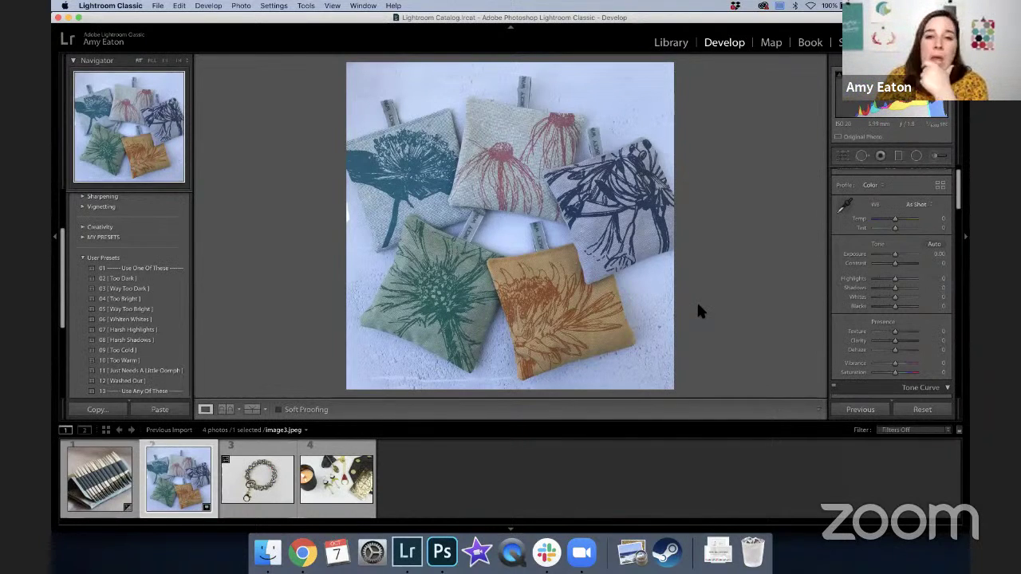
# Crop the floral sachets photo slightly to trim the blemish at its left edge
pyautogui.press('w')
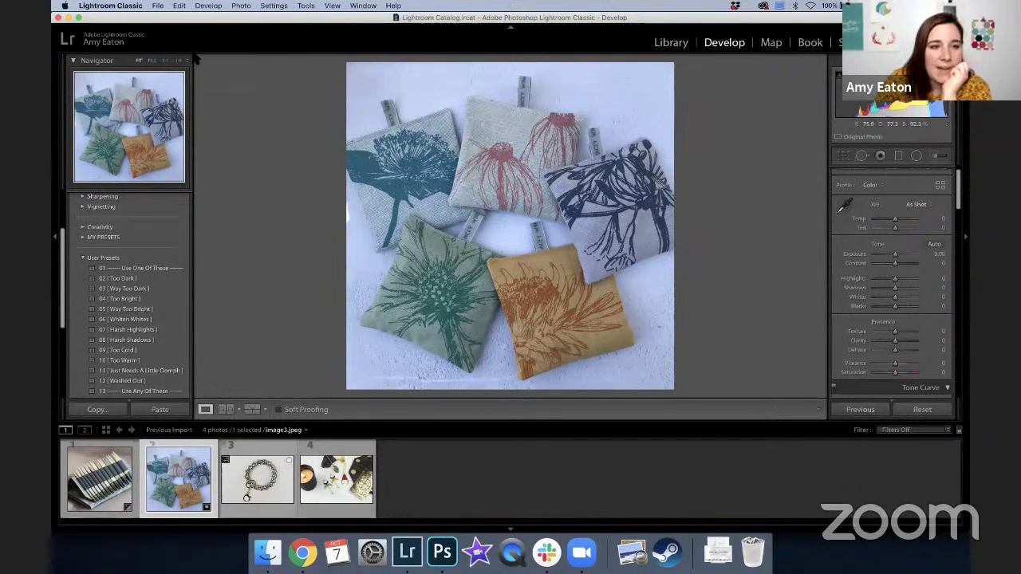
pyautogui.click(843, 156)
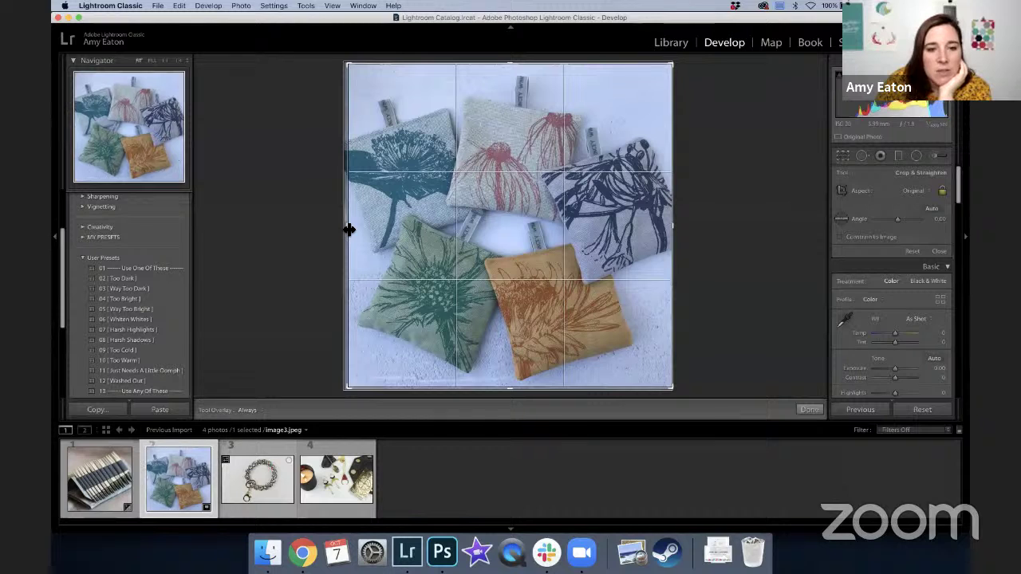
pyautogui.press('r')
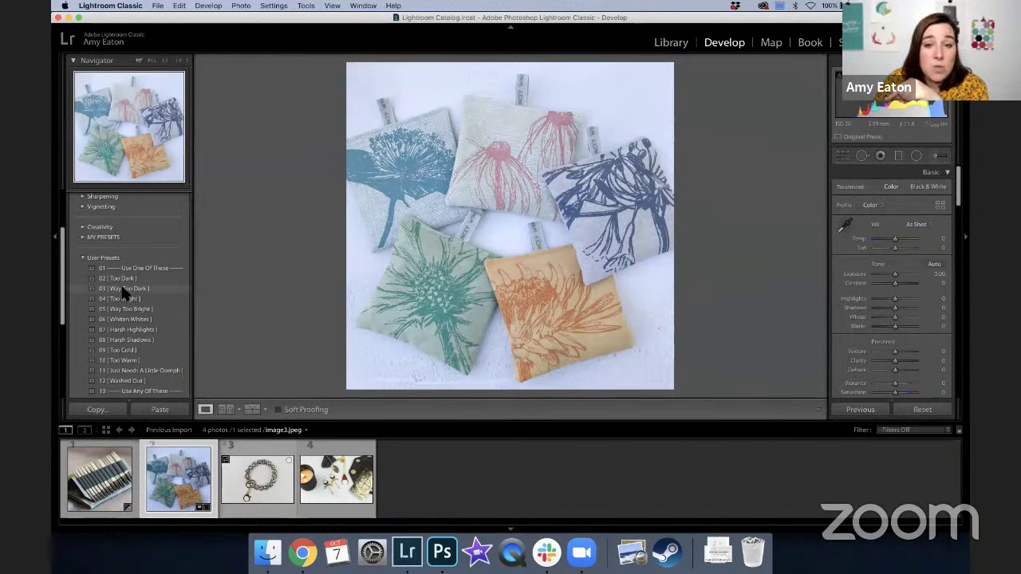
# Apply the user preset 03 [ Way Too Dark ] to the sachets photo and set Blacks to -42
pyautogui.click(124, 289)
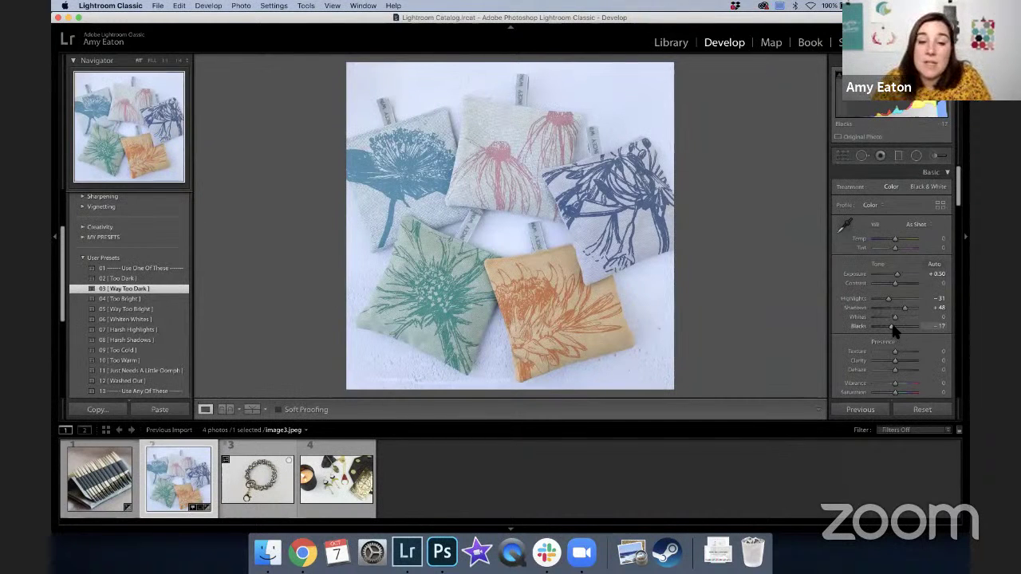
pyautogui.moveTo(893, 330); pyautogui.dragTo(889, 330)
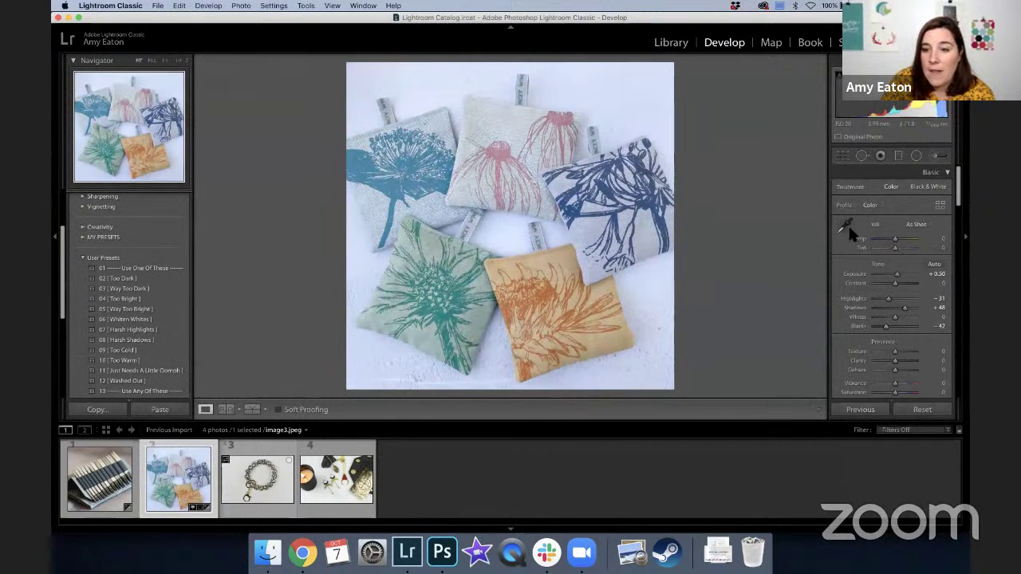
pyautogui.click(846, 227)
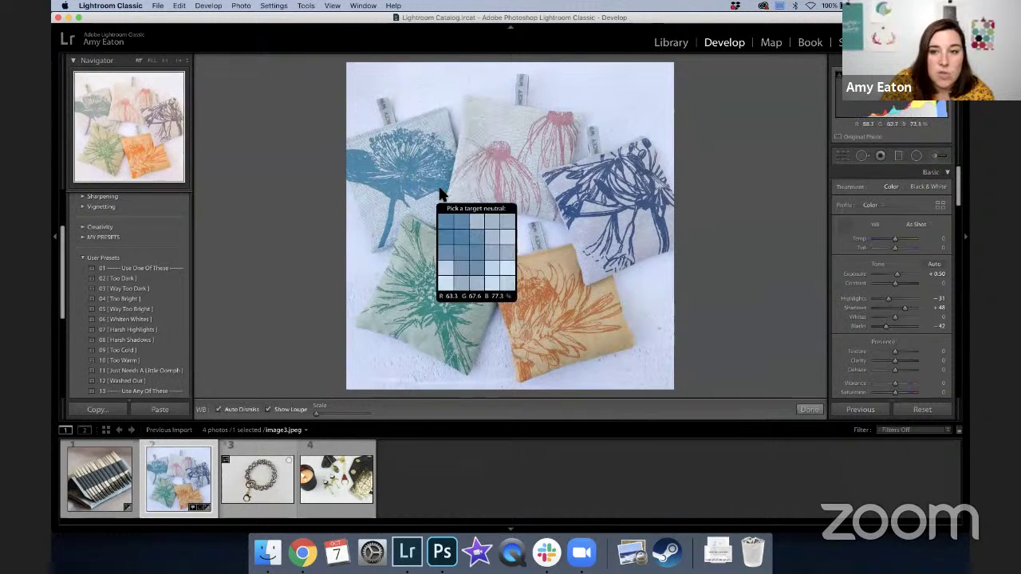
pyautogui.click(484, 196)
pyautogui.click(846, 229)
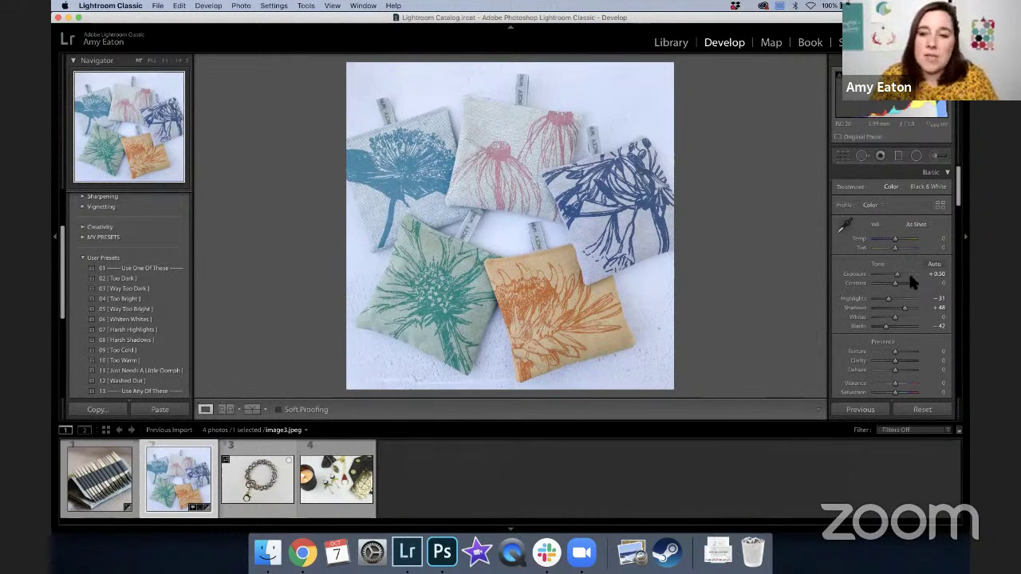
# Set the floral sachets photo's Temp to +23, Shadows to +40, Whites to +43 and Blacks to -49
pyautogui.moveTo(894, 240); pyautogui.dragTo(896, 240)
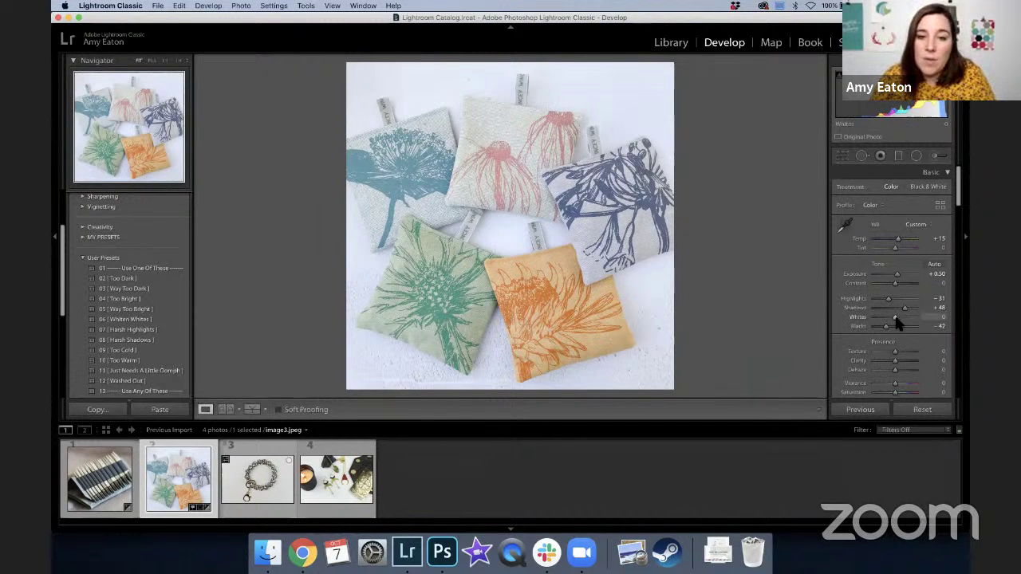
pyautogui.moveTo(896, 322); pyautogui.dragTo(904, 322)
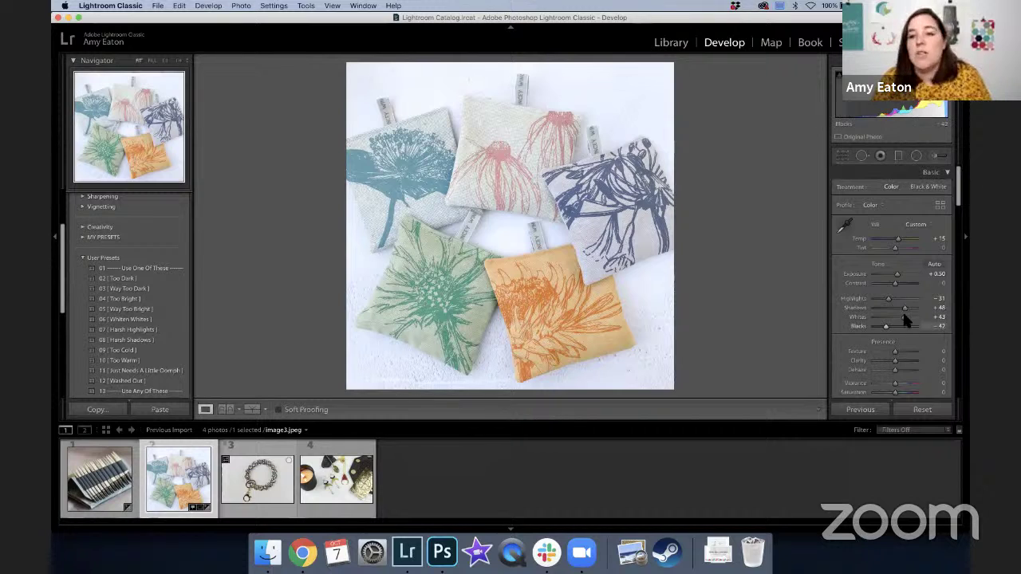
pyautogui.moveTo(906, 314); pyautogui.dragTo(903, 314)
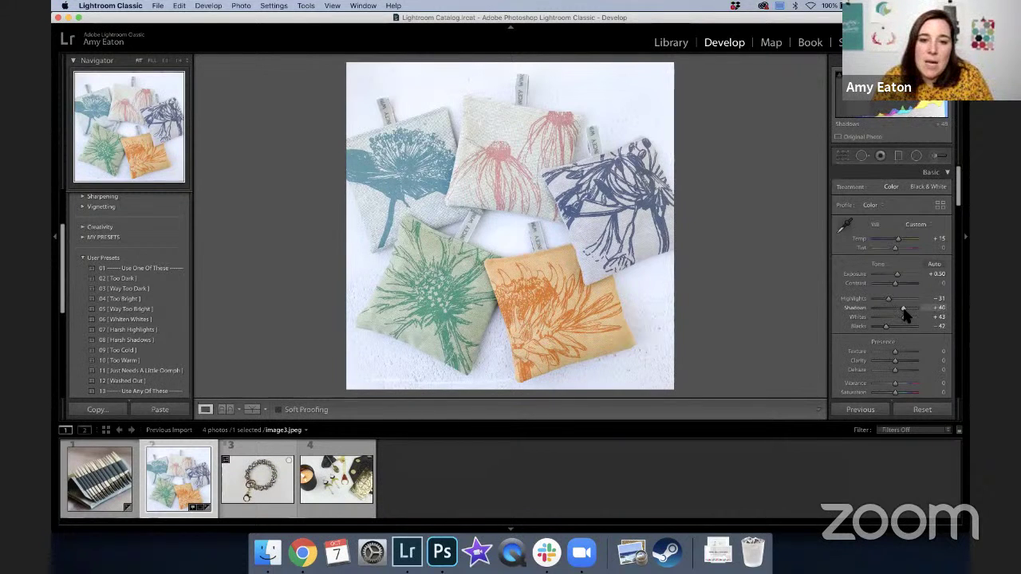
pyautogui.moveTo(900, 239); pyautogui.dragTo(901, 238)
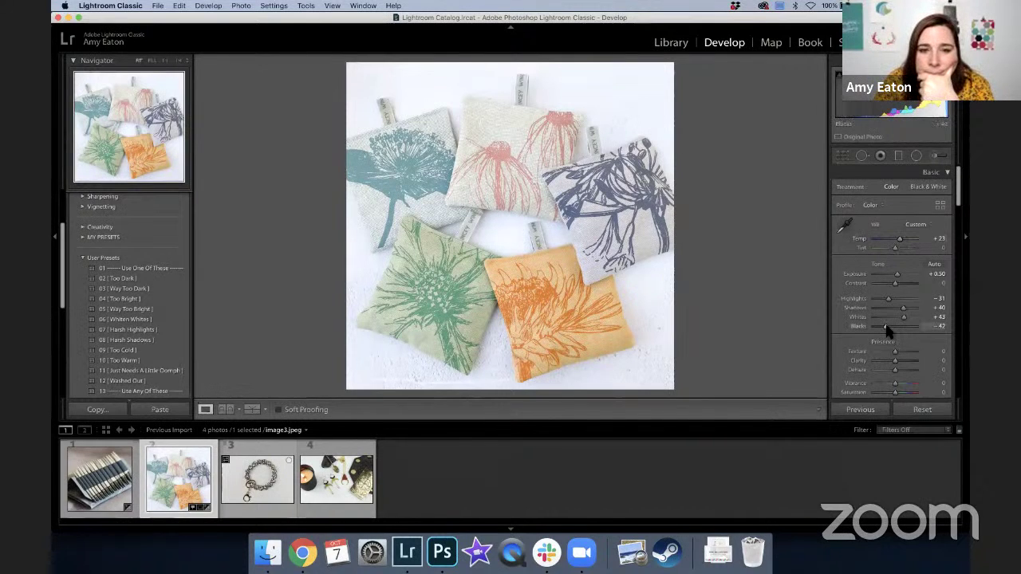
pyautogui.moveTo(885, 331); pyautogui.dragTo(887, 331)
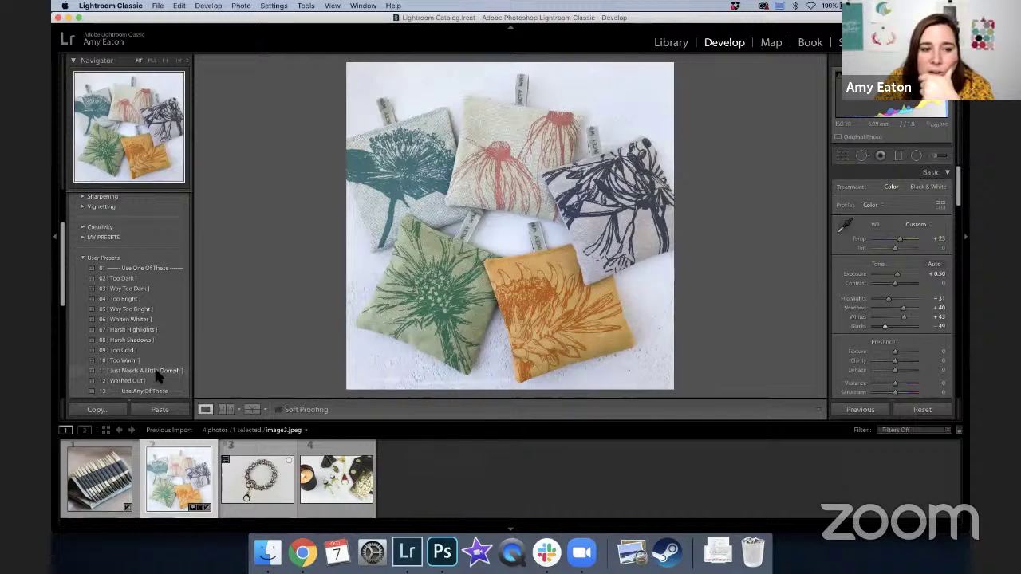
# Show the floral sachets photo's before and after versions side by side
pyautogui.scroll(-3, 127, 364)
pyautogui.scroll(-1, 126, 363)
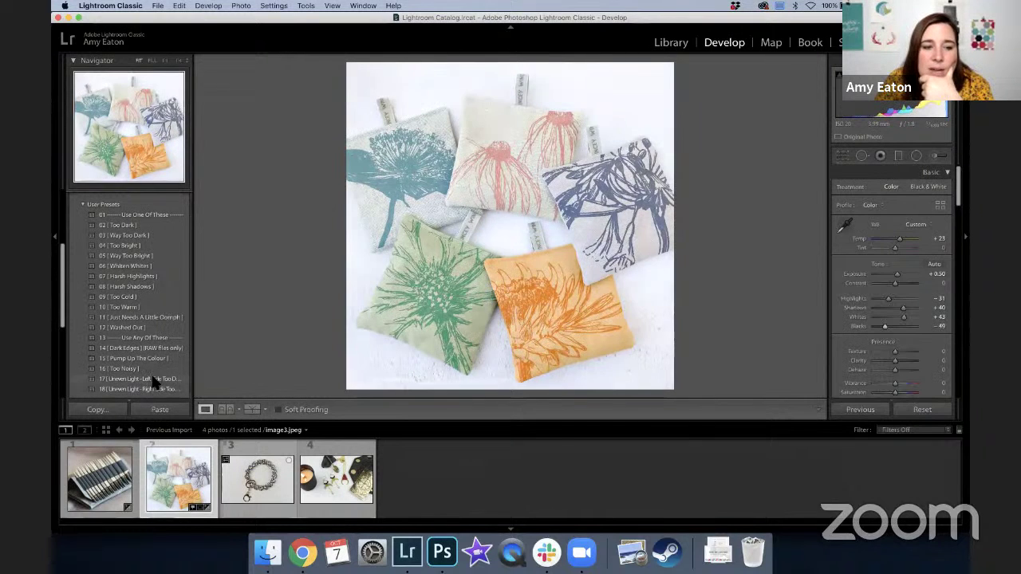
pyautogui.scroll(-2, 156, 384)
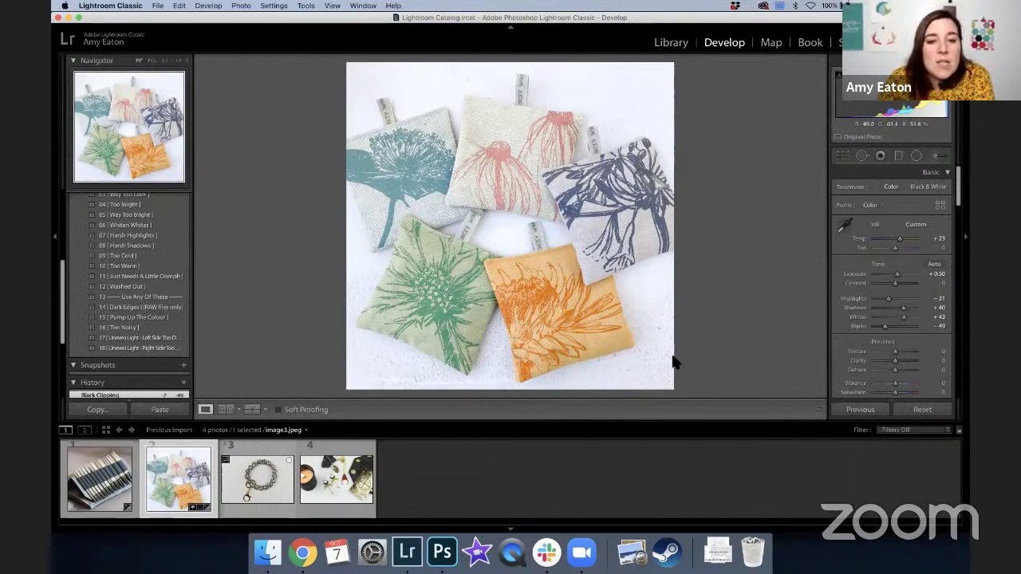
pyautogui.click(252, 409)
pyautogui.click(252, 409)
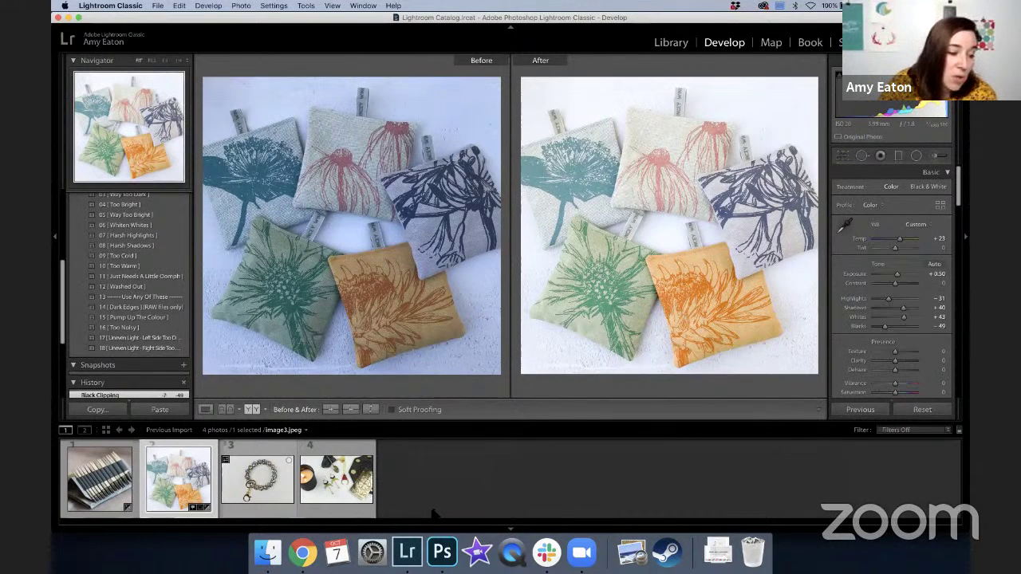
# Switch to the beaded bracelet photo, return to the single-image view and apply the user preset 02 [ Too Dark ]
pyautogui.click(261, 495)
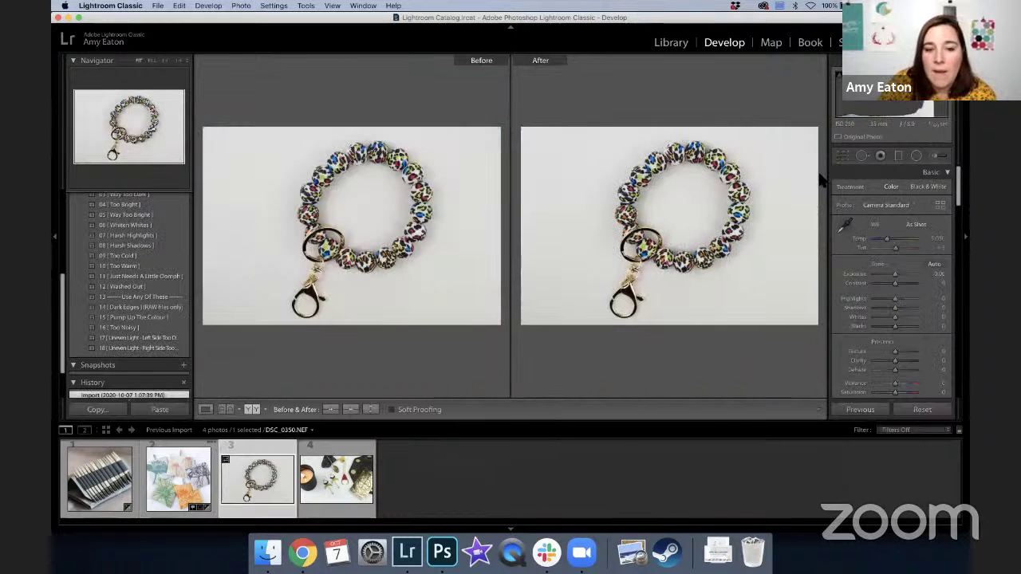
pyautogui.press('y')
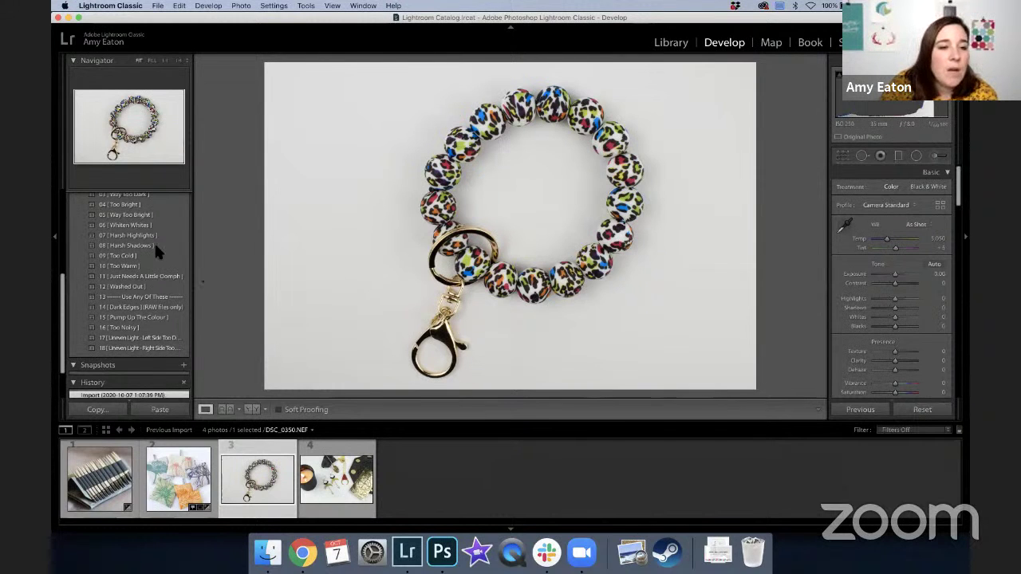
pyautogui.scroll(3, 154, 243)
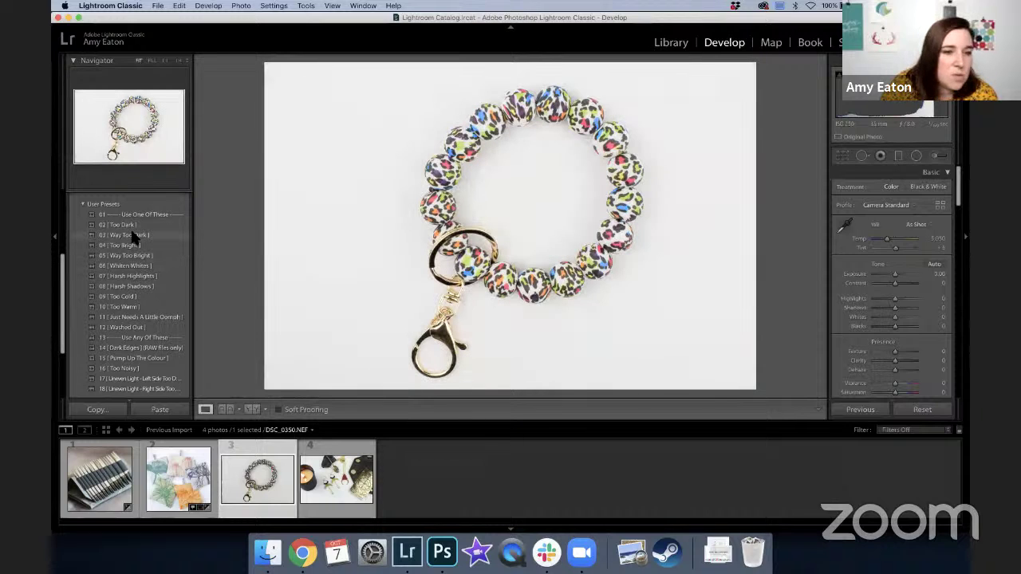
pyautogui.click(127, 226)
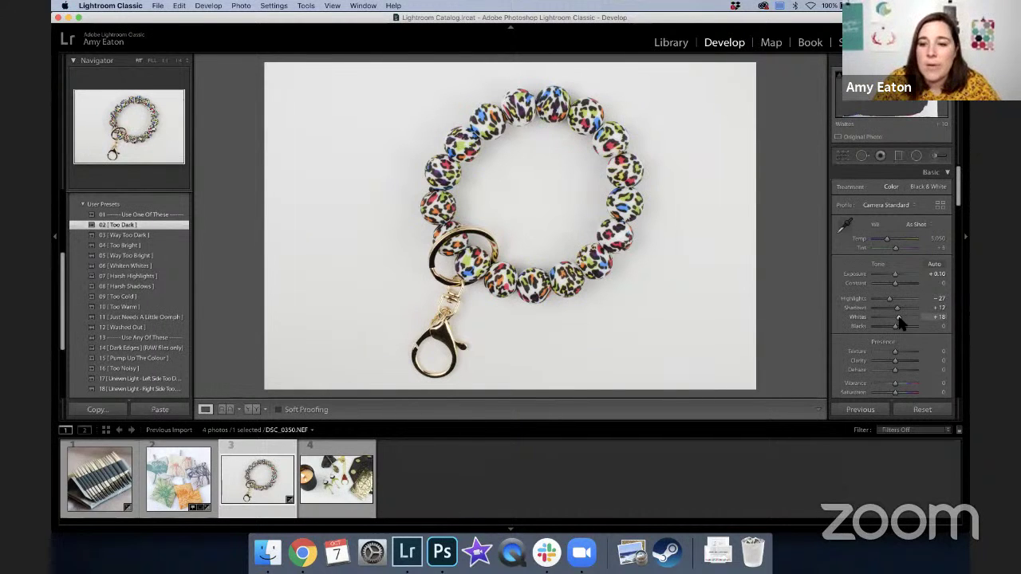
# Set the bracelet photo's Highlights to -15, Shadows to +24, Whites to +68 and Blacks to -12
pyautogui.moveTo(899, 318); pyautogui.dragTo(907, 324)
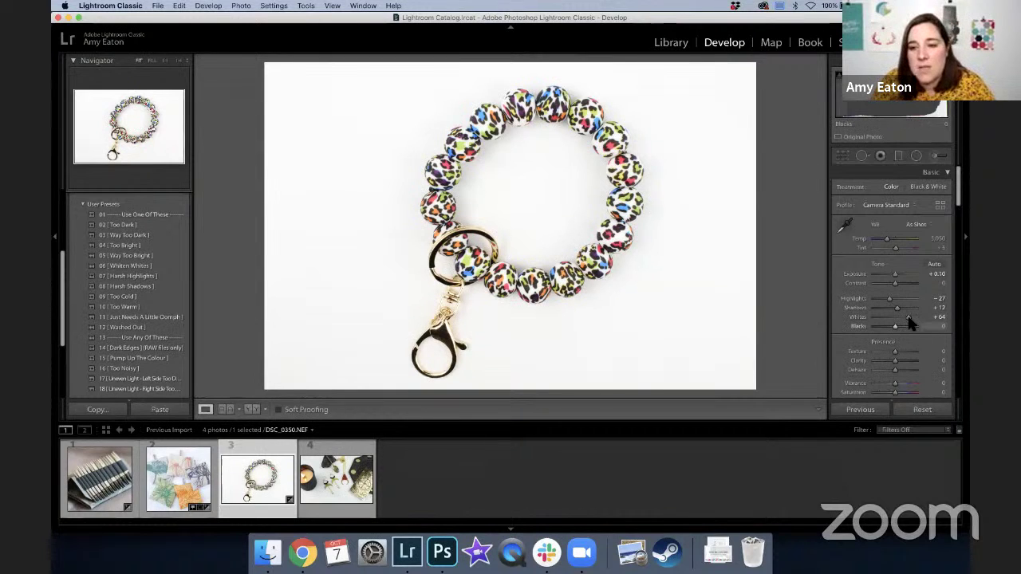
pyautogui.click(923, 316)
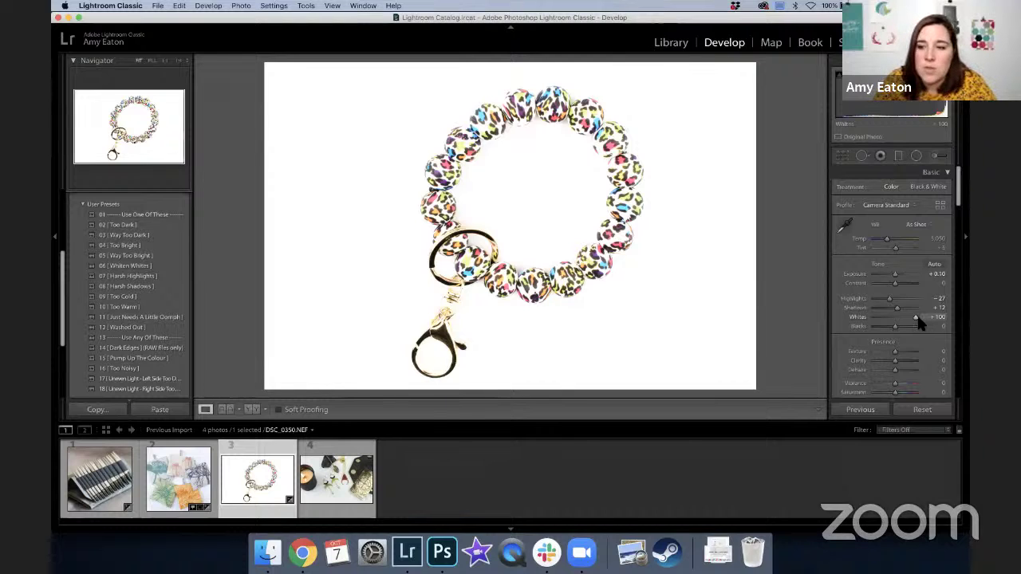
pyautogui.moveTo(923, 316); pyautogui.dragTo(908, 320)
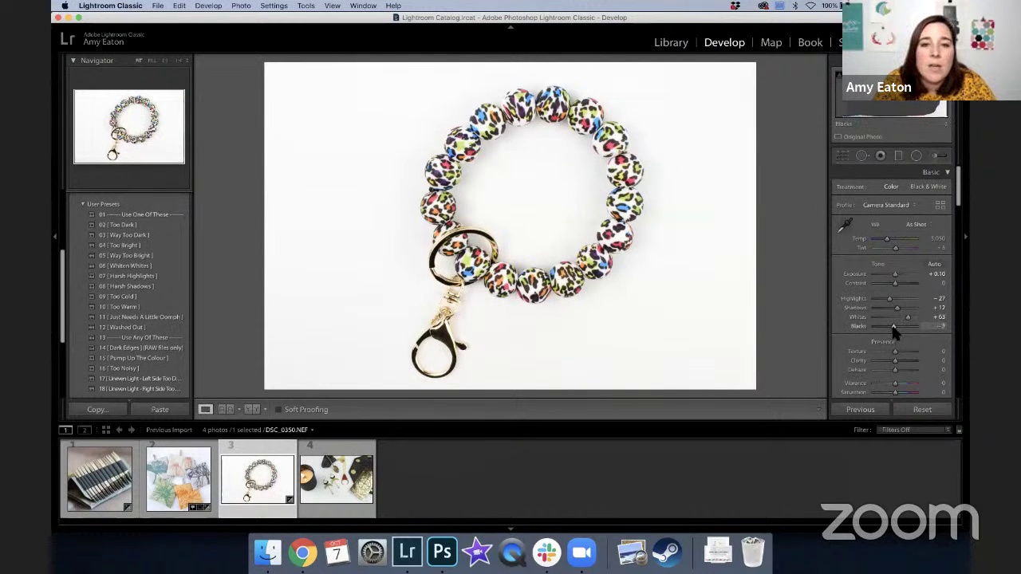
pyautogui.moveTo(894, 328); pyautogui.dragTo(892, 329)
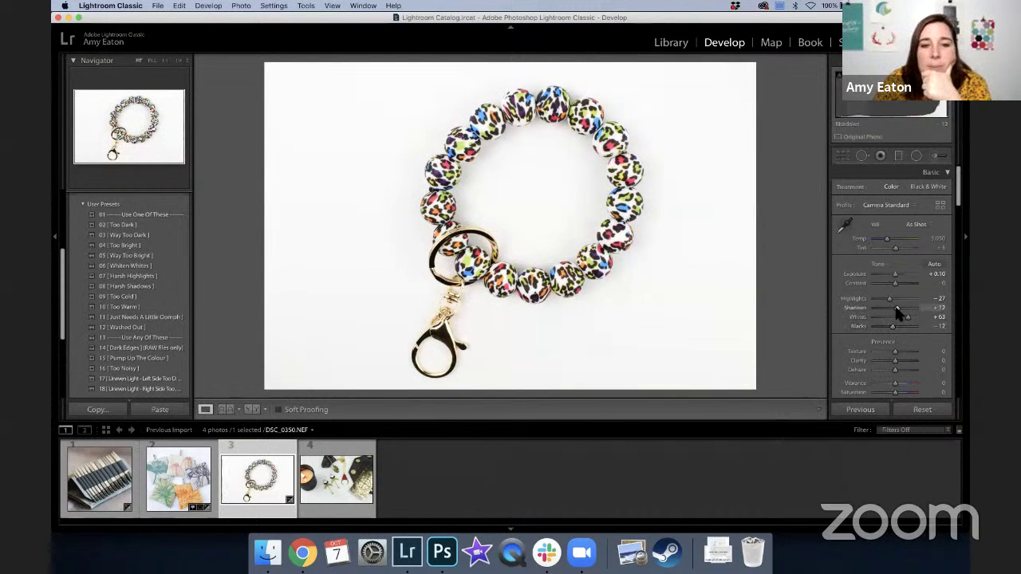
pyautogui.moveTo(897, 311)
pyautogui.mouseDown()
pyautogui.moveTo(910, 322)
pyautogui.moveTo(901, 315)
pyautogui.mouseUp()
pyautogui.click(904, 316)
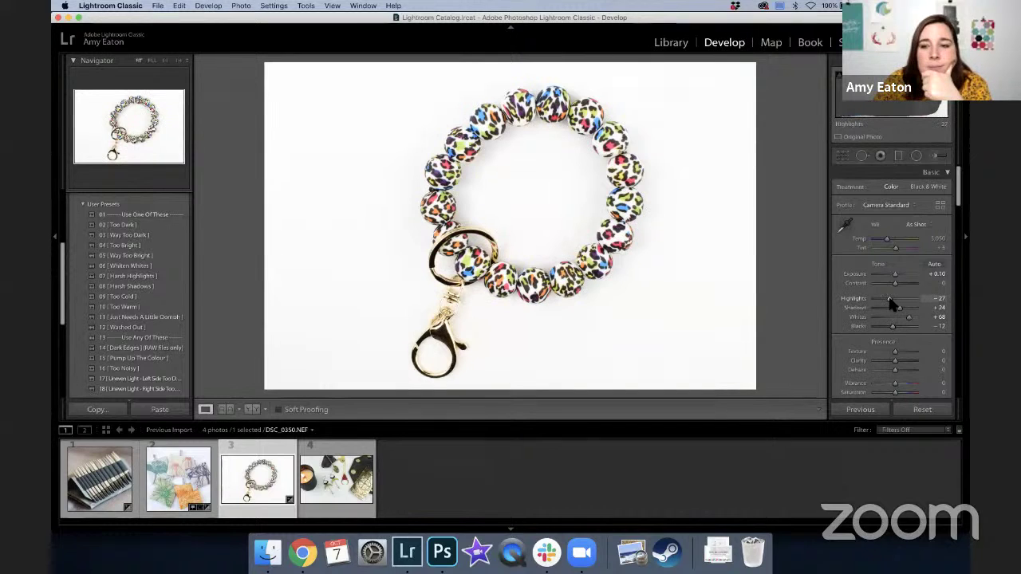
pyautogui.moveTo(888, 299)
pyautogui.mouseDown()
pyautogui.moveTo(898, 302)
pyautogui.moveTo(891, 307)
pyautogui.mouseUp()
# Move the white end point of the bracelet photo's RGB tone curve slightly inward to brighten the background
pyautogui.scroll(-3, 894, 322)
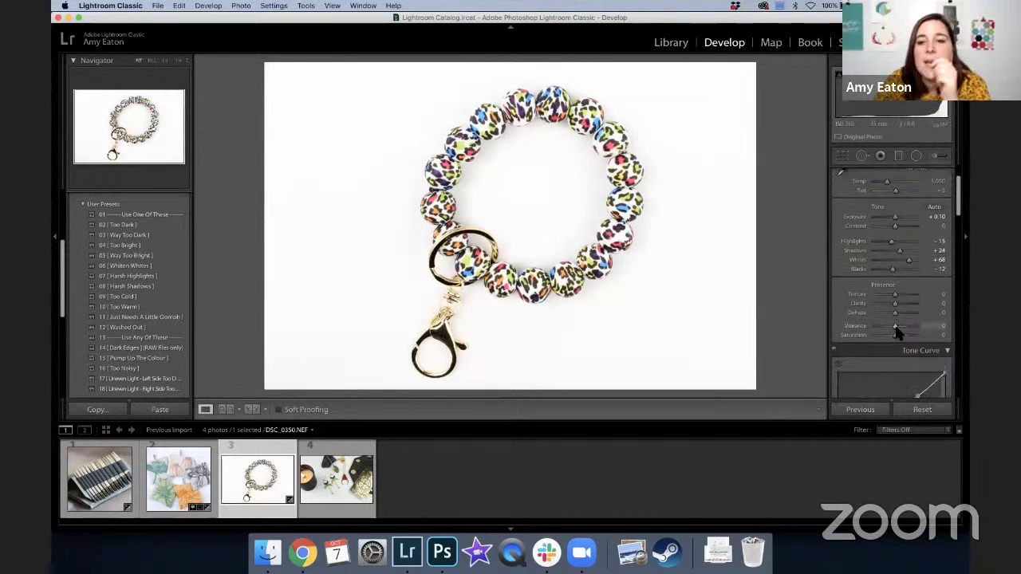
pyautogui.scroll(-2, 899, 329)
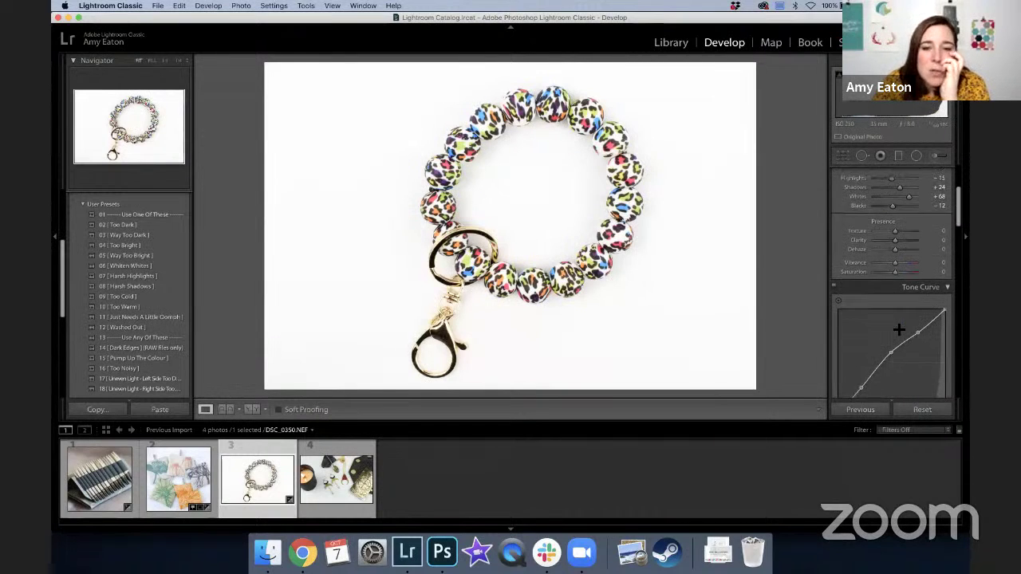
pyautogui.scroll(-5, 899, 329)
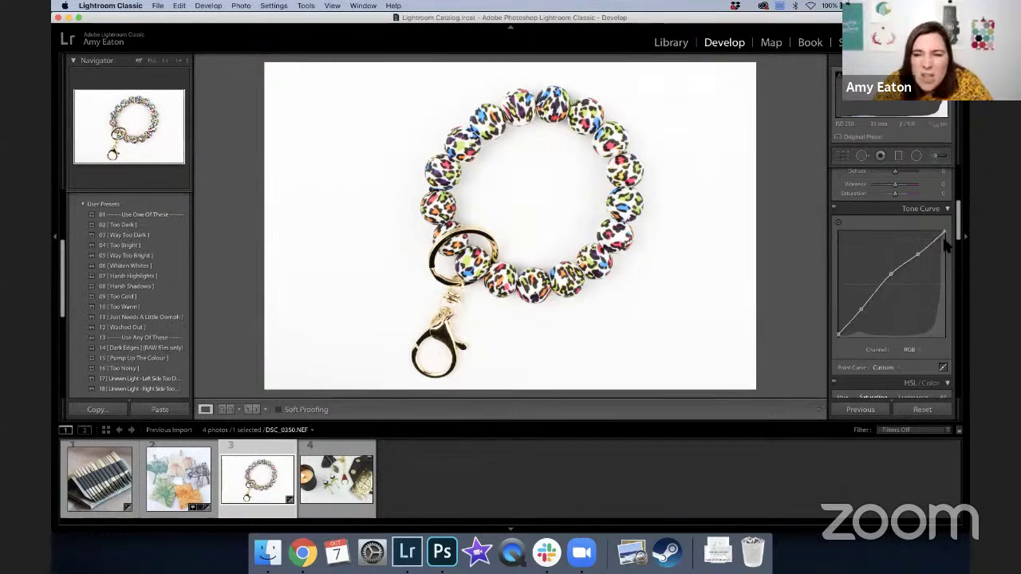
pyautogui.moveTo(943, 230)
pyautogui.mouseDown()
pyautogui.moveTo(933, 231)
pyautogui.moveTo(943, 231)
pyautogui.mouseUp()
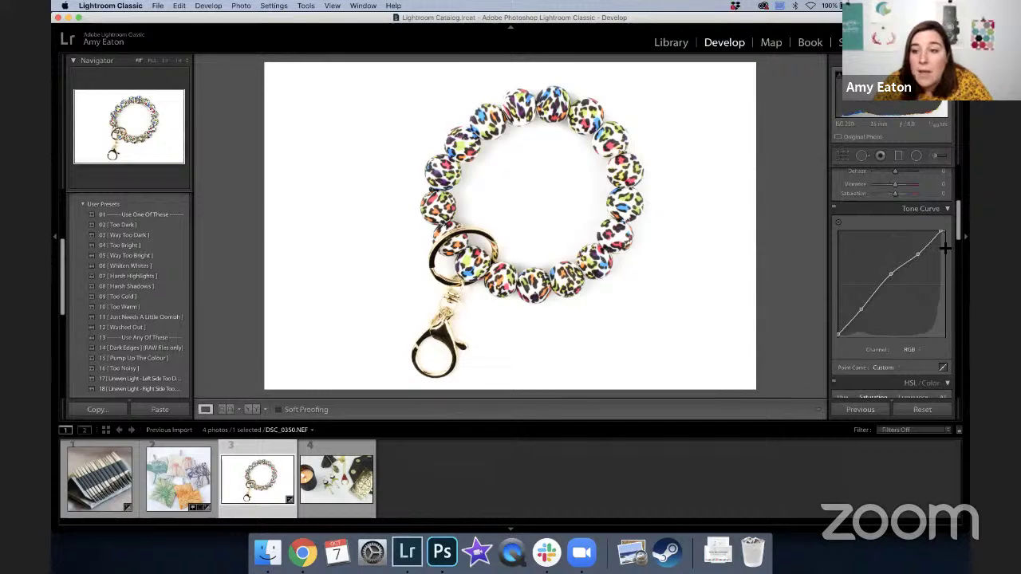
# Crop the bracelet photo to a 4 x 3 aspect ratio, shifting the image slightly left within the crop frame
pyautogui.scroll(5, 877, 239)
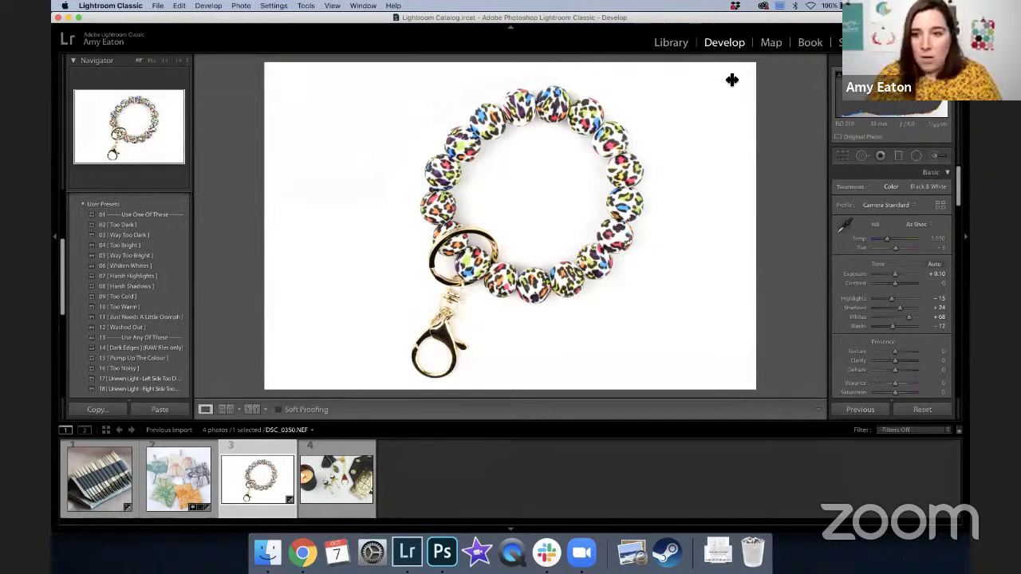
pyautogui.click(842, 156)
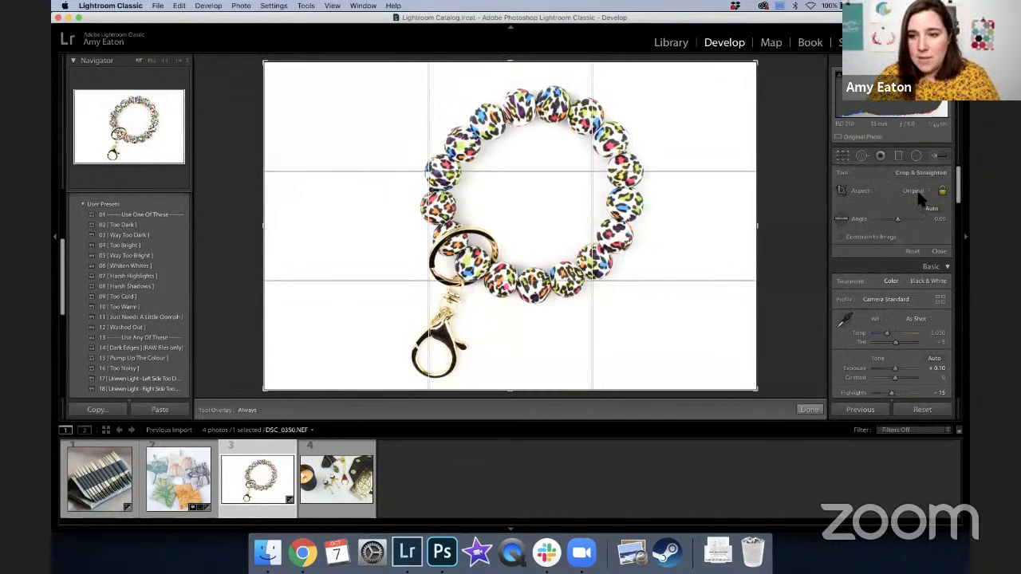
pyautogui.click(917, 192)
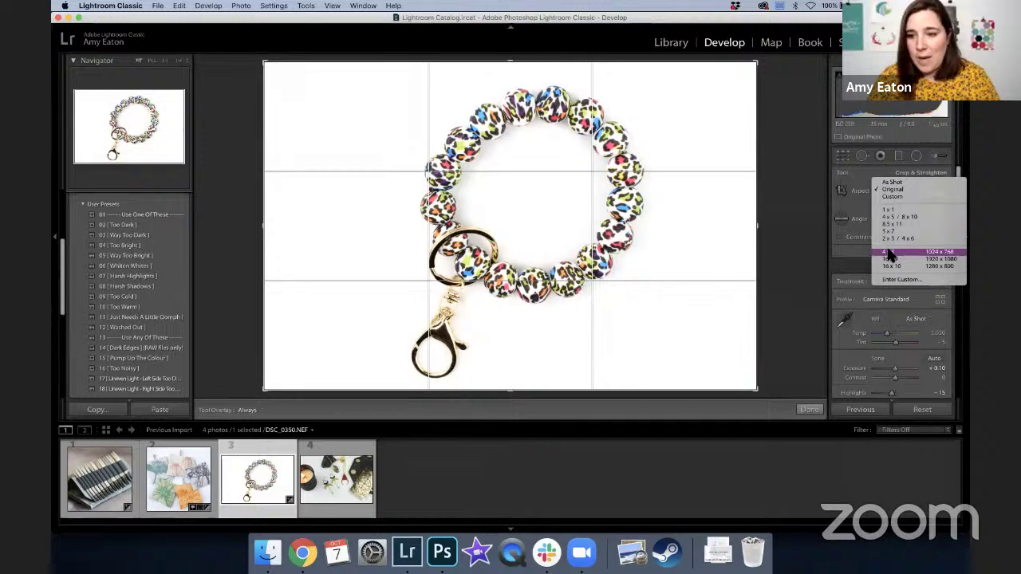
pyautogui.click(887, 252)
pyautogui.moveTo(547, 219); pyautogui.dragTo(540, 217)
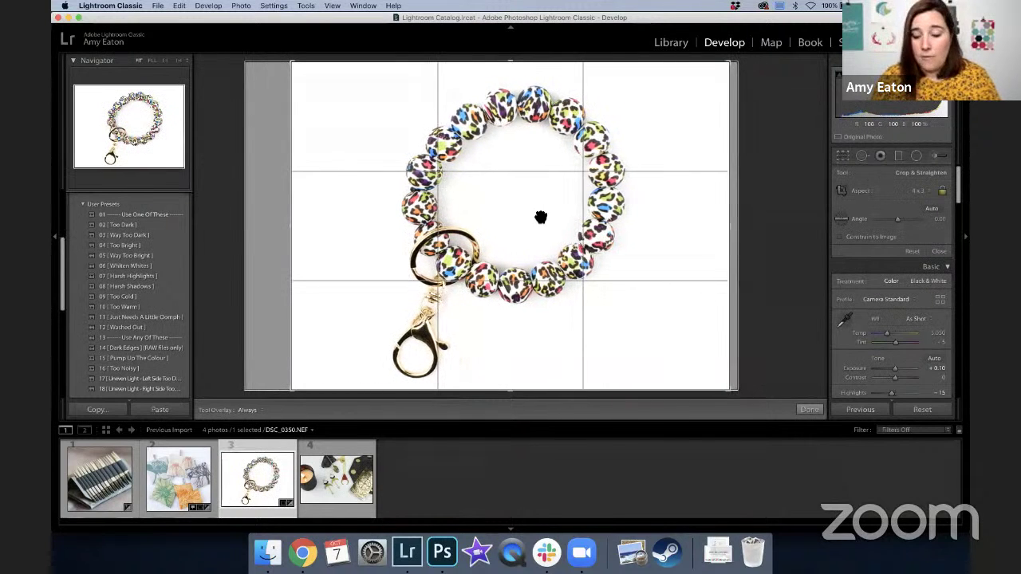
pyautogui.press('Return')
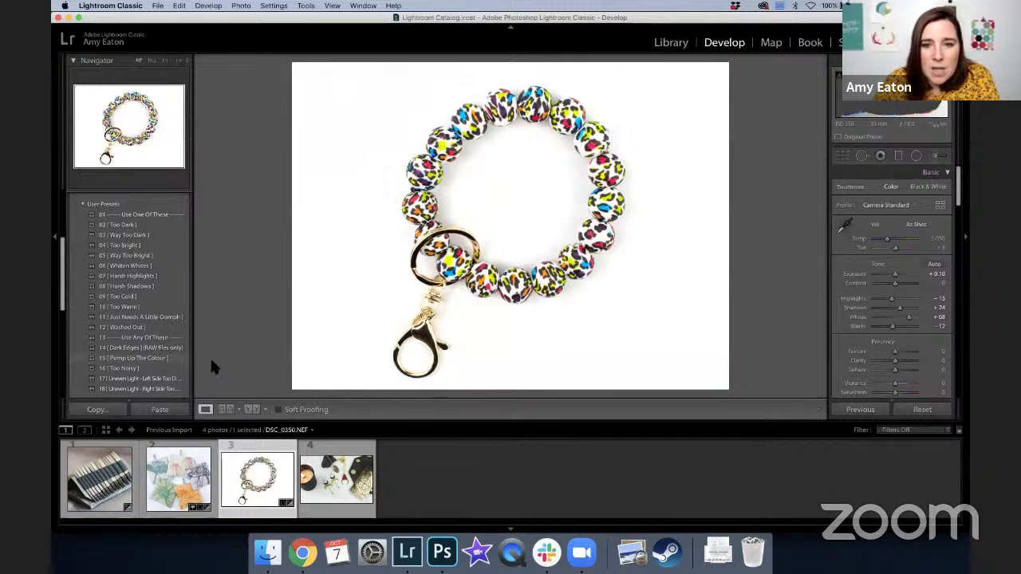
# Try the user preset 15 [ Pump Up The Colour ] on the bracelet photo and undo it
pyautogui.click(167, 359)
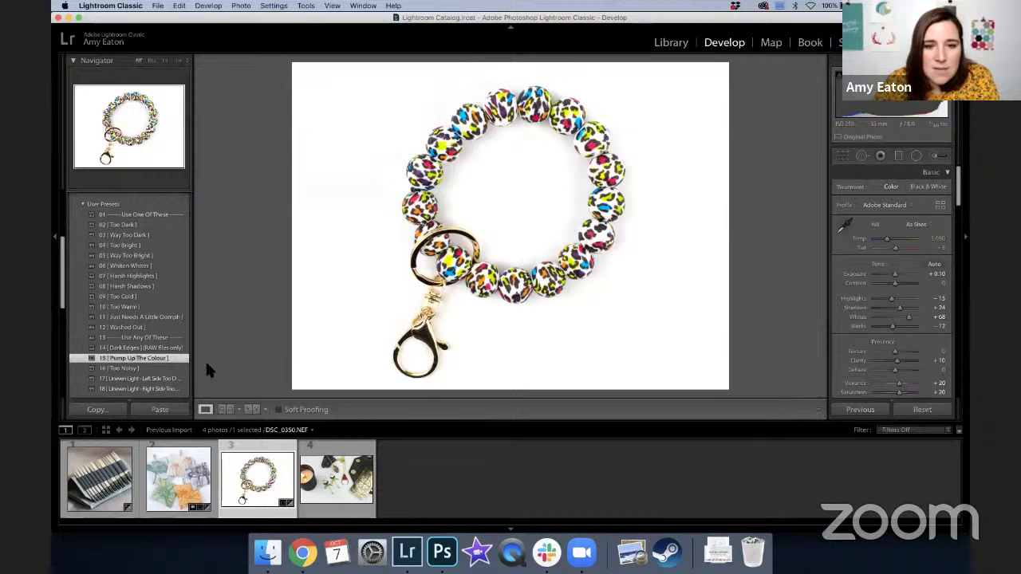
pyautogui.press('super+z')
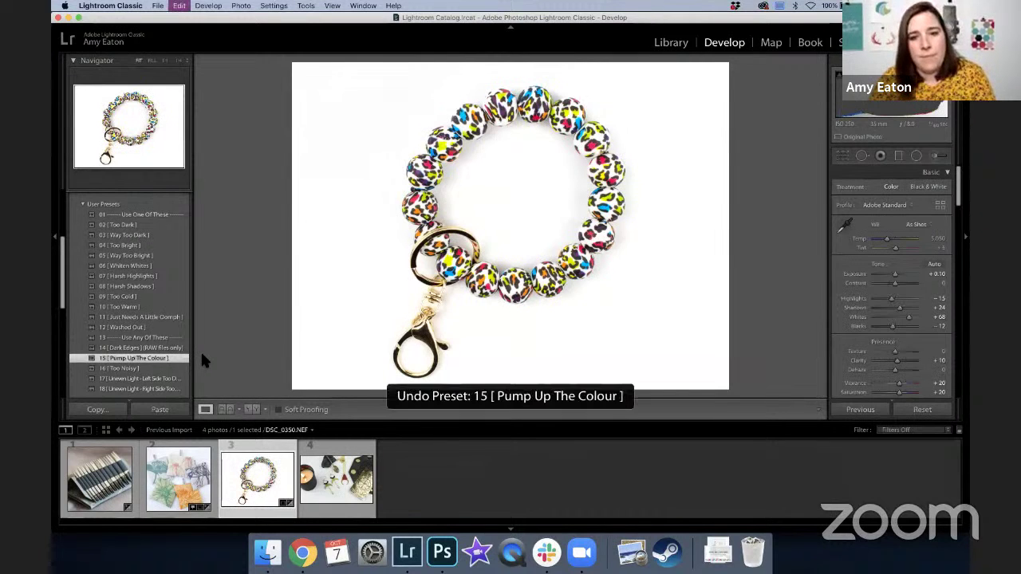
# Set the bracelet photo's Vibrance to +27
pyautogui.scroll(-2, 905, 293)
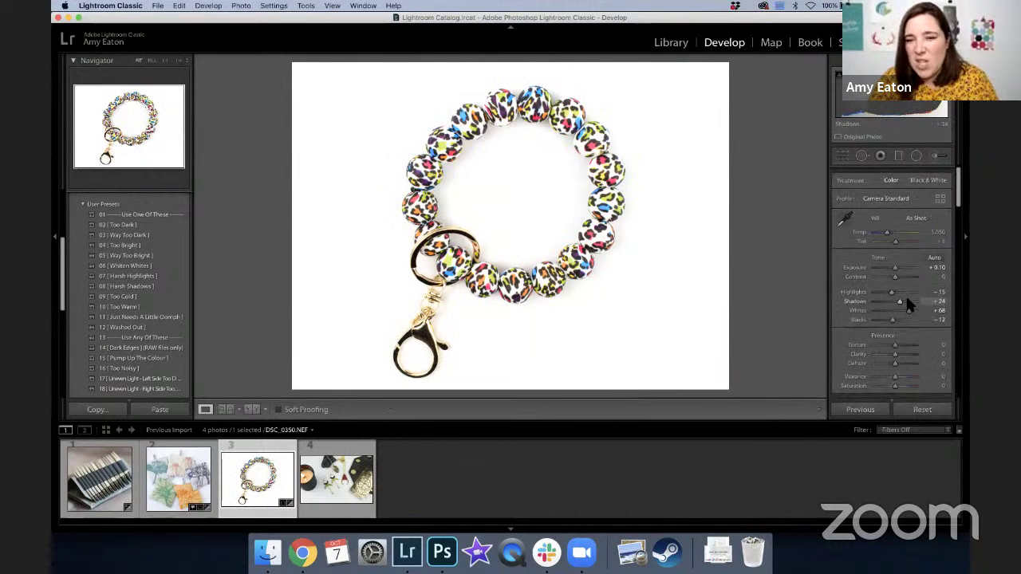
pyautogui.scroll(-2, 905, 294)
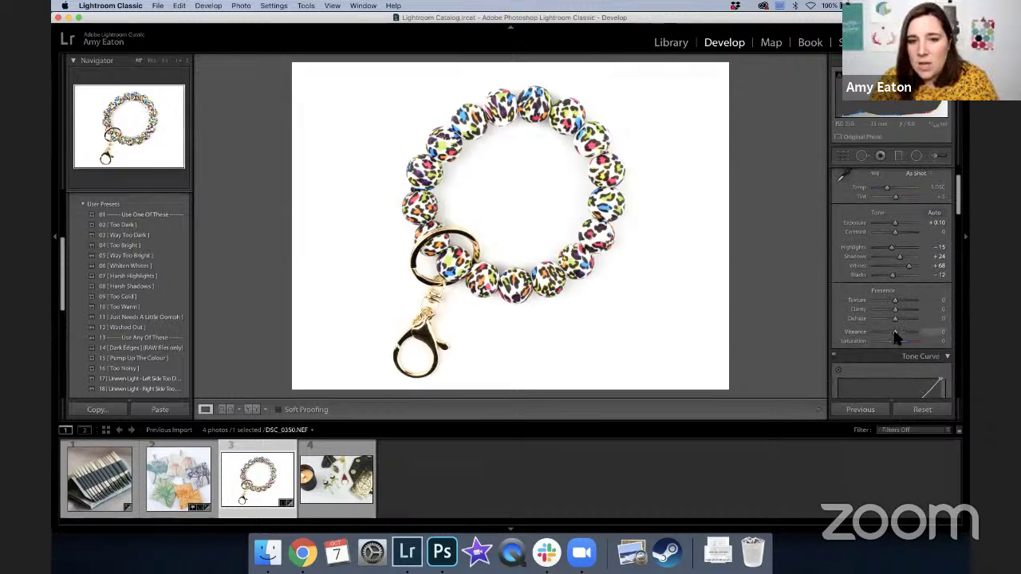
pyautogui.moveTo(895, 331); pyautogui.dragTo(901, 339)
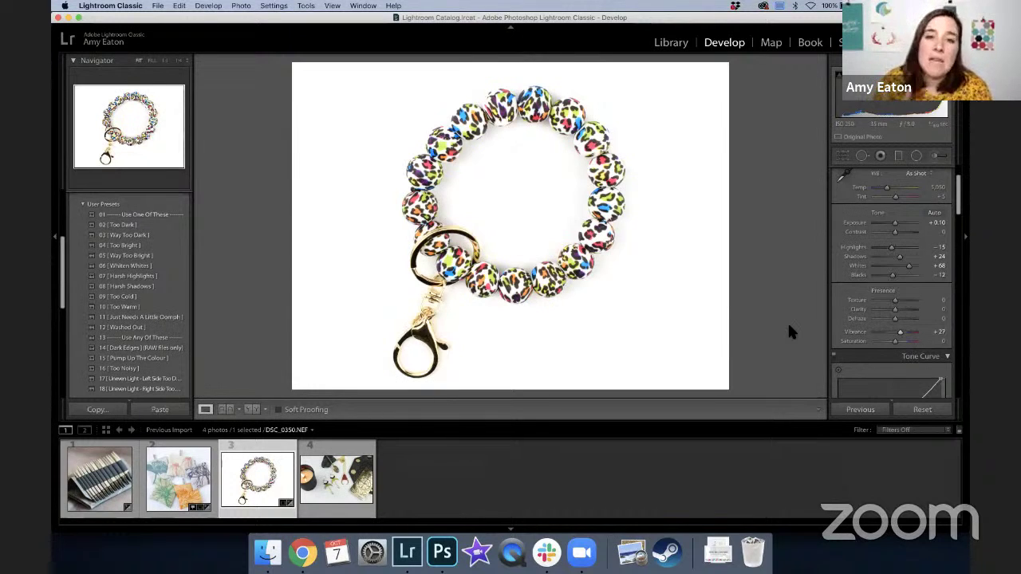
# Show the bracelet photo's before and after versions side by side and set Blacks to -36
pyautogui.click(255, 410)
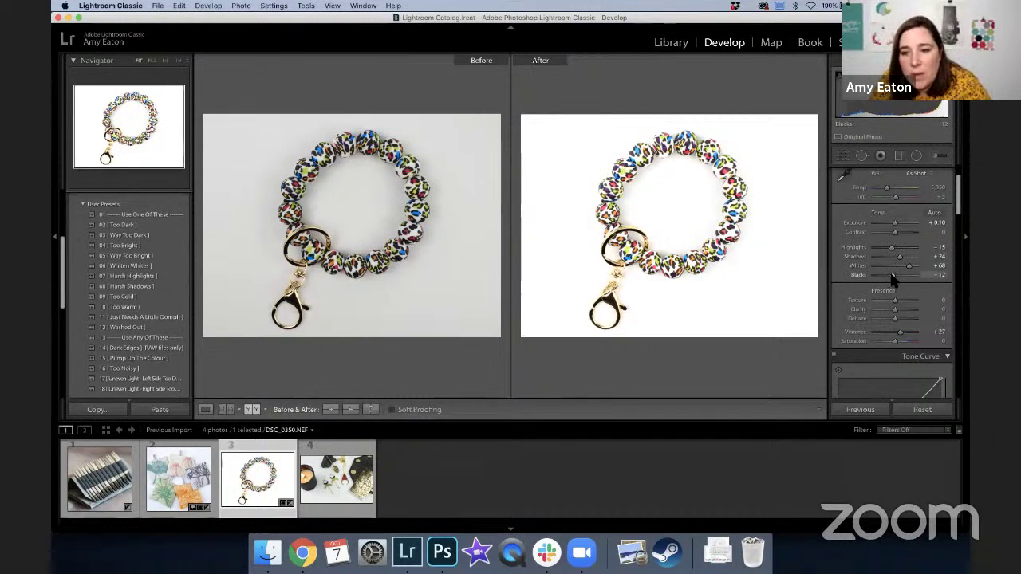
pyautogui.moveTo(892, 276); pyautogui.dragTo(885, 277)
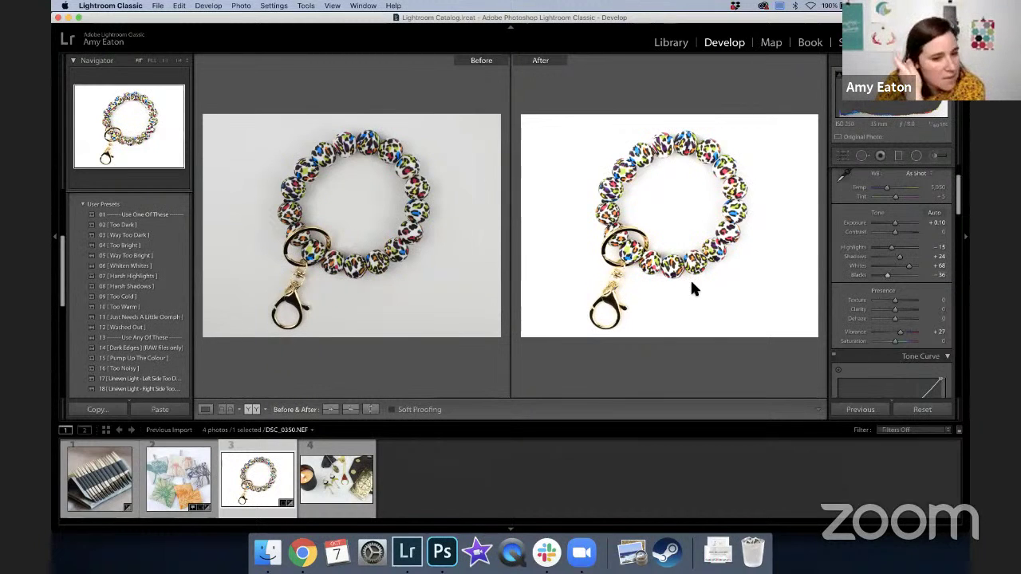
# Open the candle and jewellery photo in single-image view and crop it to 4 x 3, shifting the image right to keep the candle in frame
pyautogui.click(354, 494)
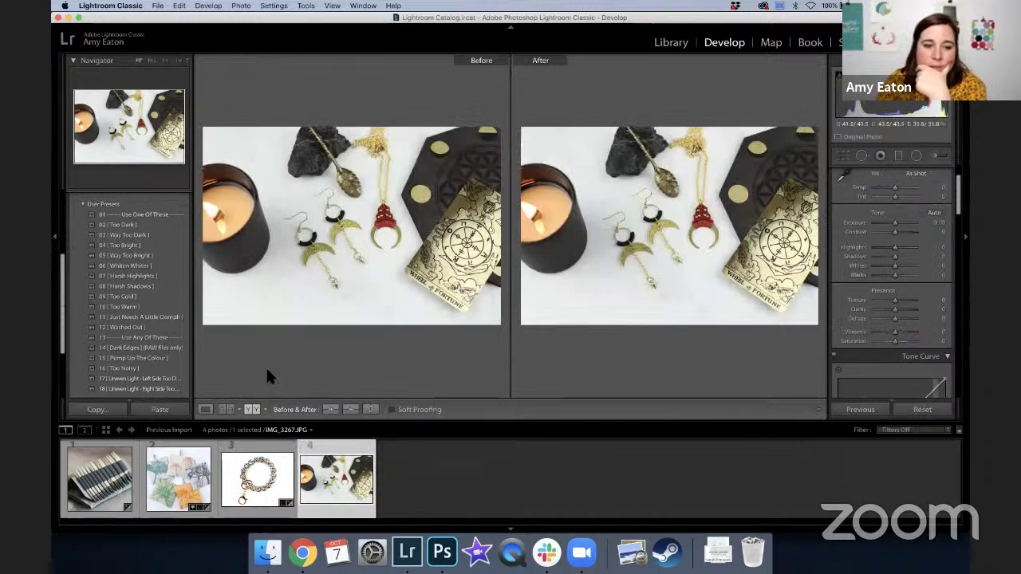
pyautogui.click(205, 409)
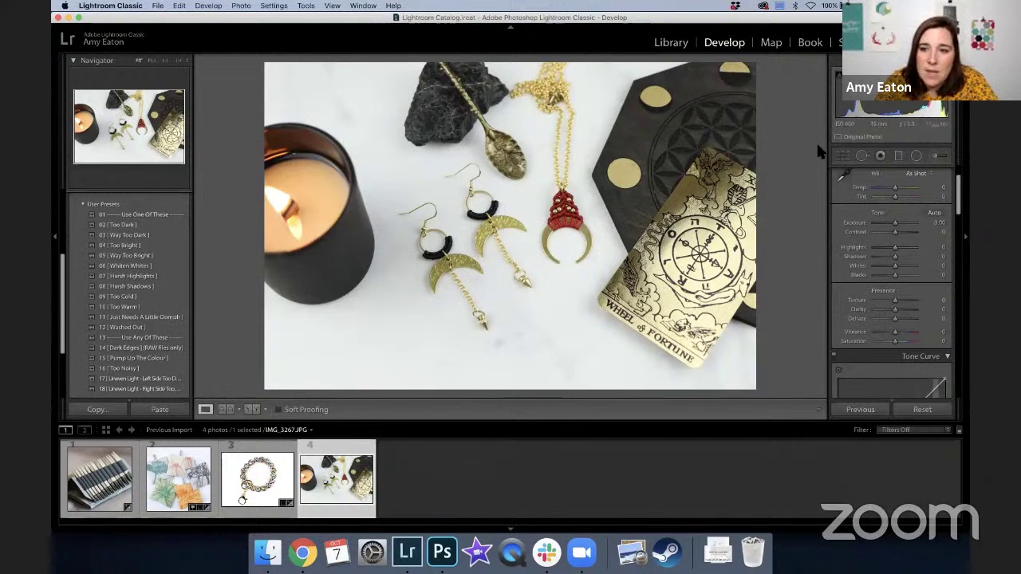
pyautogui.click(845, 156)
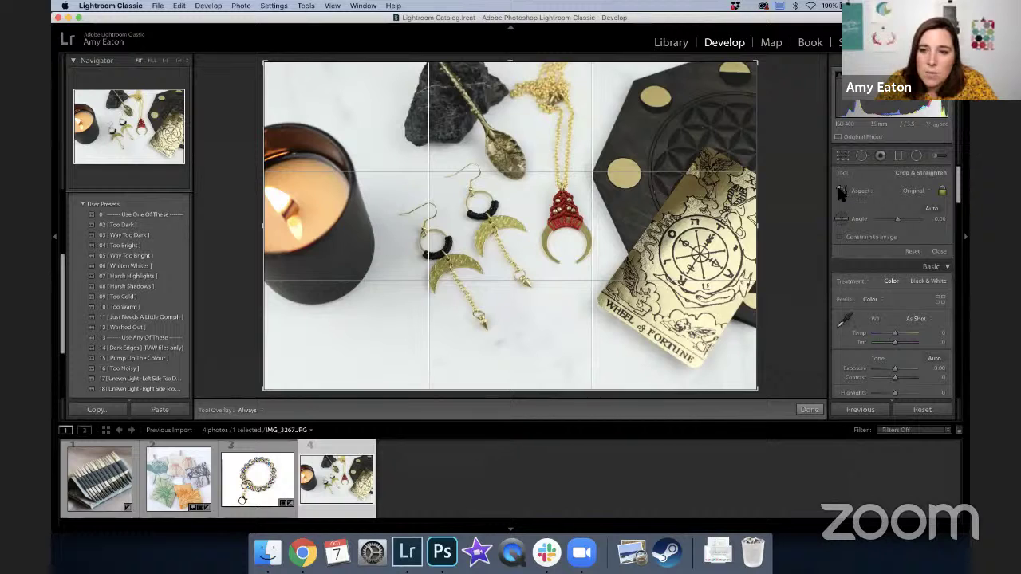
pyautogui.click(842, 192)
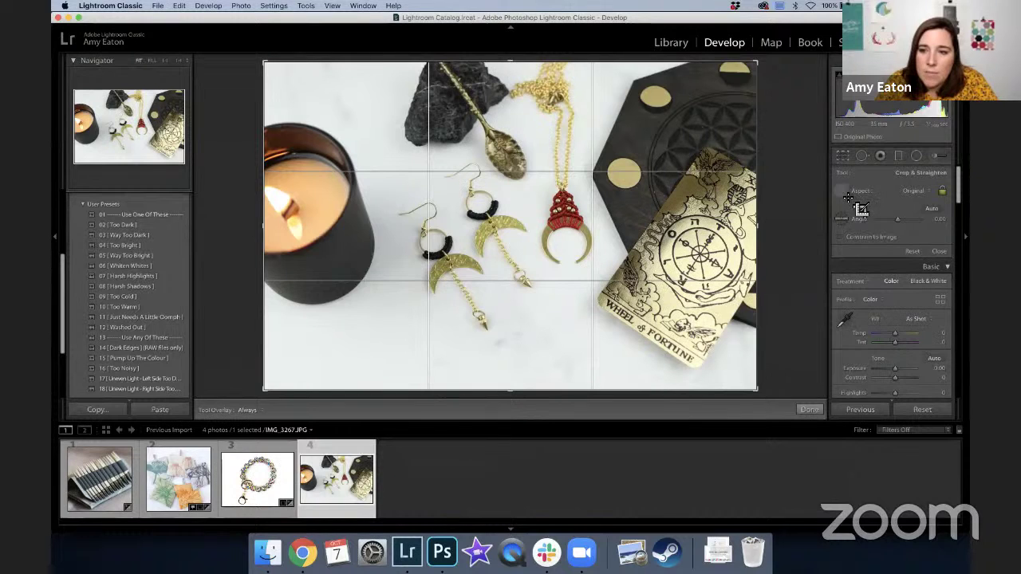
pyautogui.click(914, 190)
pyautogui.click(896, 253)
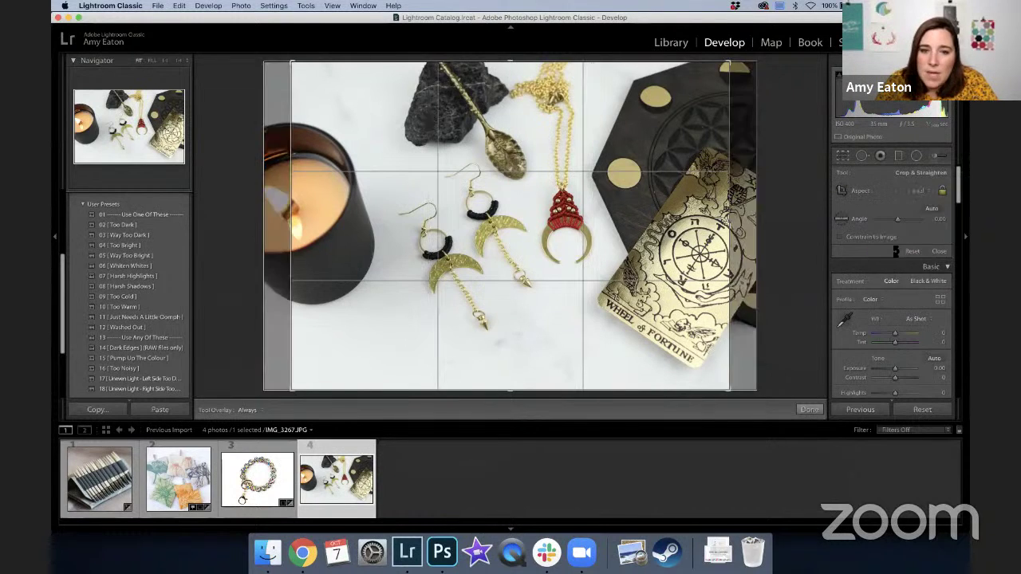
pyautogui.moveTo(558, 232); pyautogui.dragTo(617, 203)
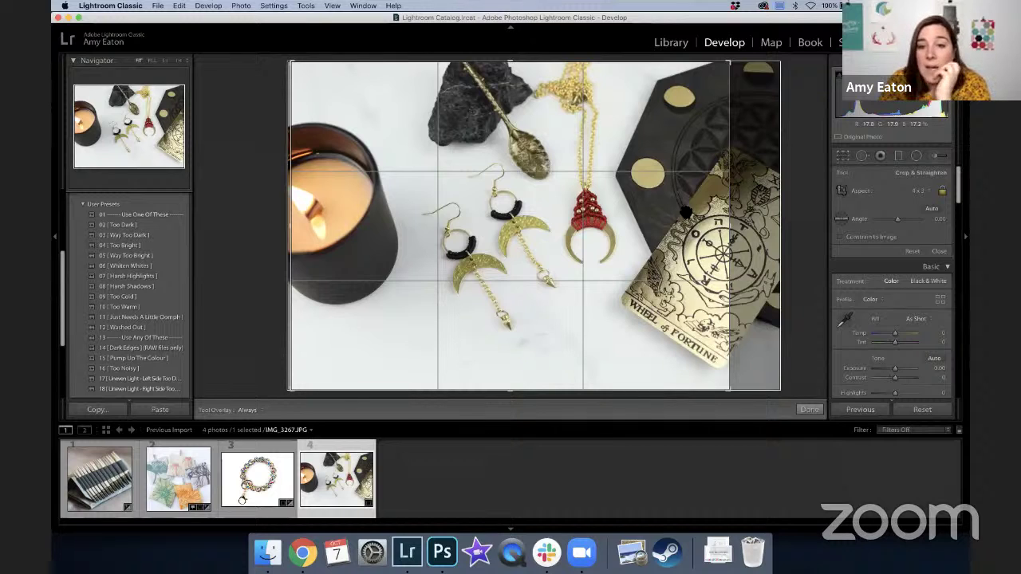
pyautogui.press('Return')
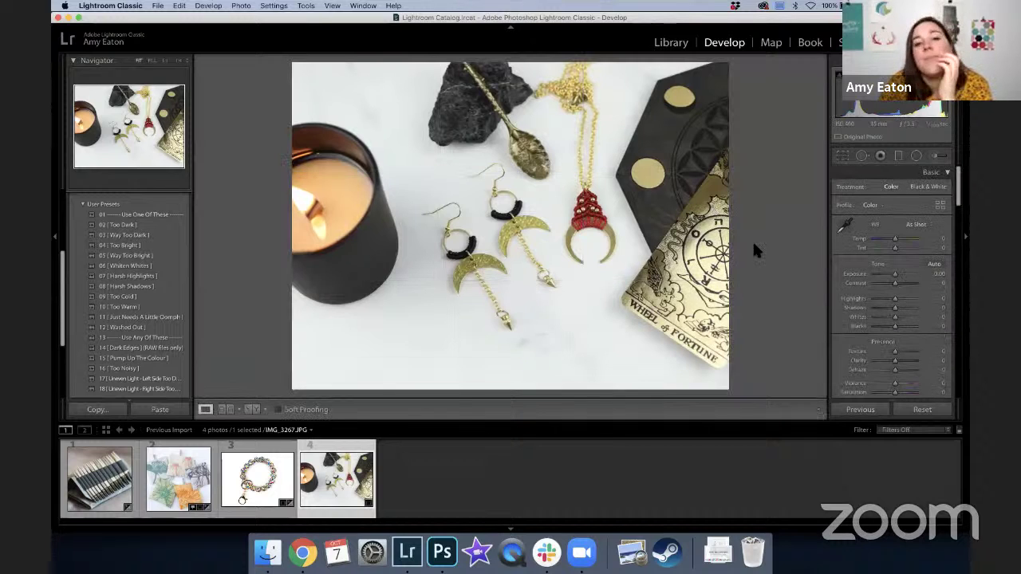
# Tighten the candle and jewellery photo's crop slightly from its upper-right corner and reposition the image within the frame
pyautogui.click(844, 156)
pyautogui.moveTo(731, 63); pyautogui.dragTo(717, 71)
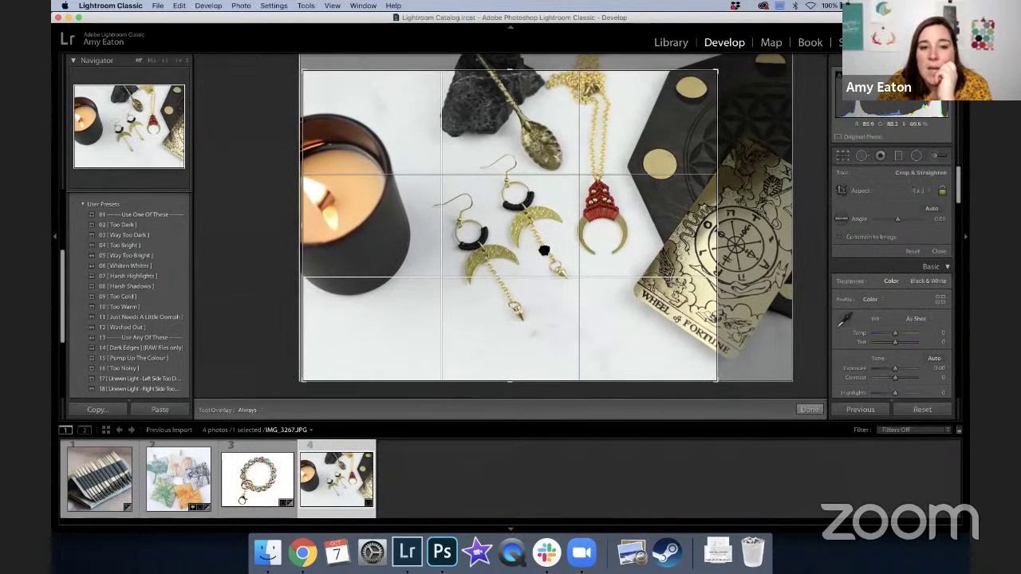
pyautogui.moveTo(539, 250); pyautogui.dragTo(534, 247)
pyautogui.press('Return')
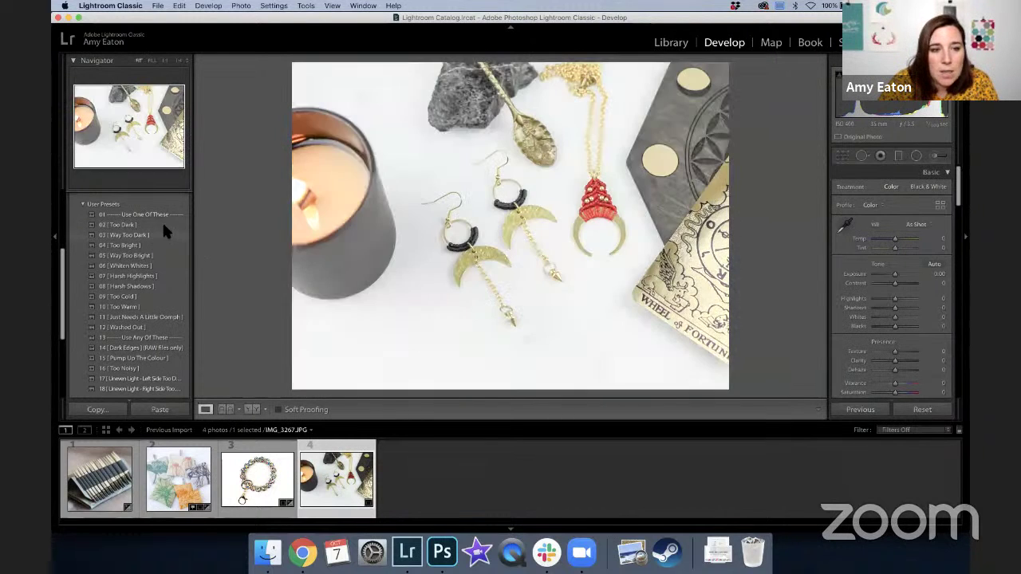
# Apply the user preset 02 [ Too Dark ] to the jewellery photo, set Blacks to -15 and check it in full-screen preview
pyautogui.click(161, 224)
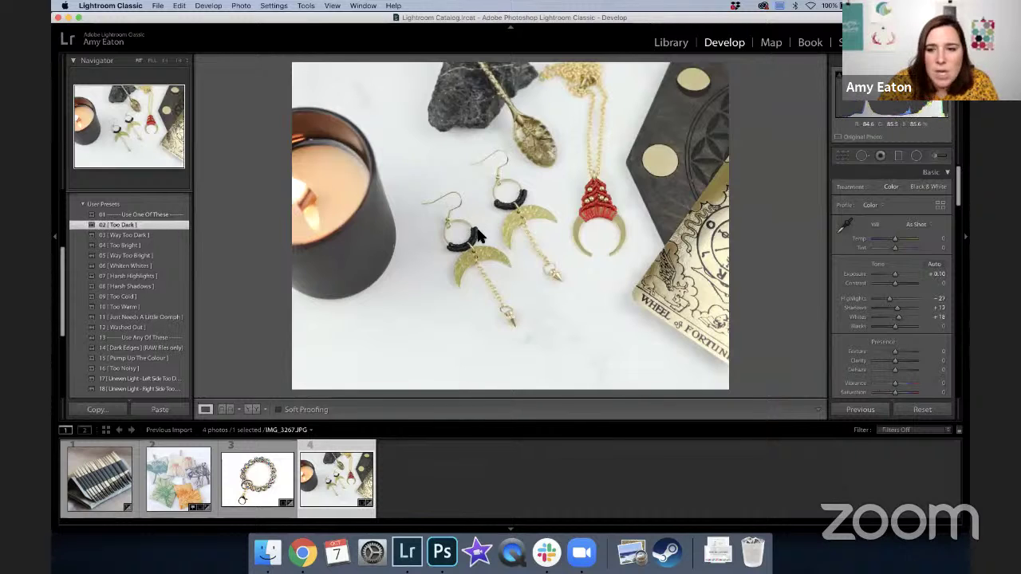
pyautogui.moveTo(894, 327); pyautogui.dragTo(891, 327)
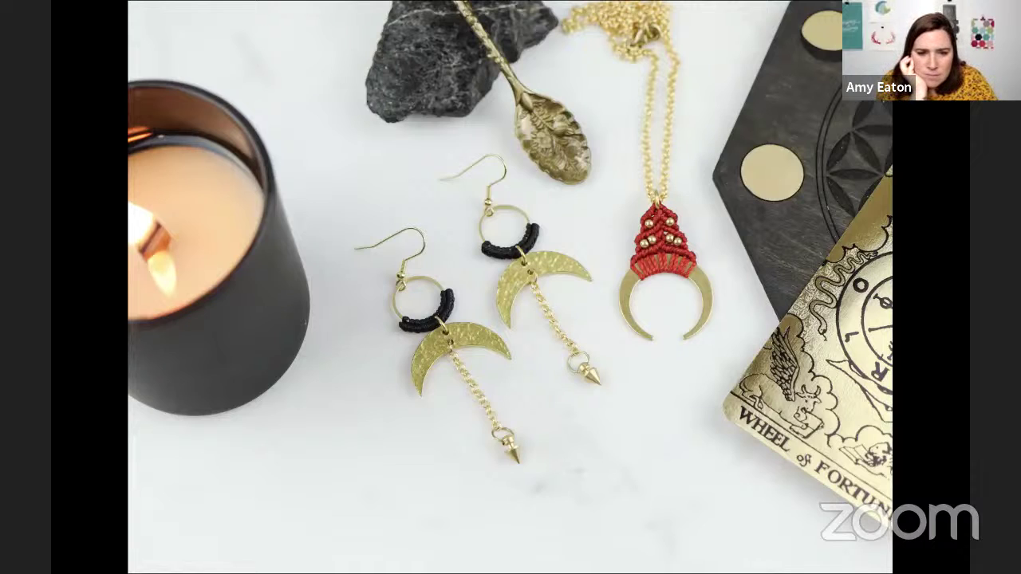
pyautogui.press('f')
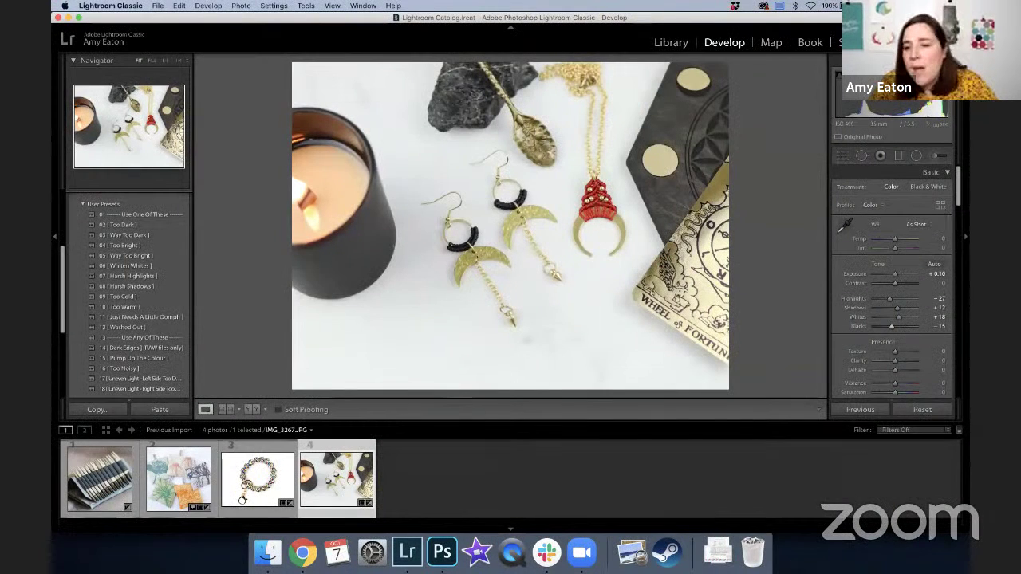
# Fine-tune the jewellery photo's tone with Exposure 0.00, Highlights -2, Whites +17 and Blacks +3
pyautogui.doubleClick(891, 299)
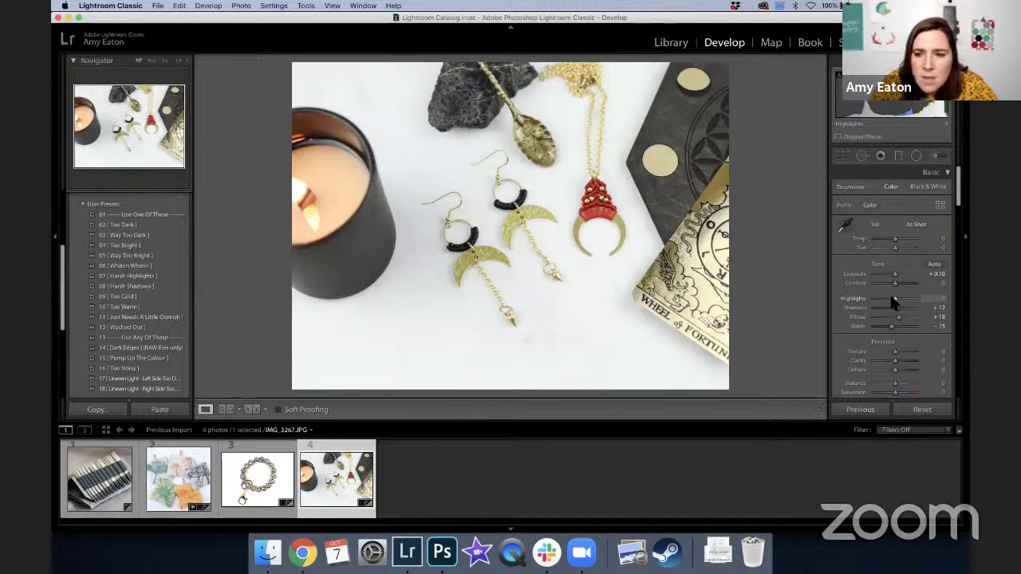
pyautogui.moveTo(893, 300); pyautogui.dragTo(890, 300)
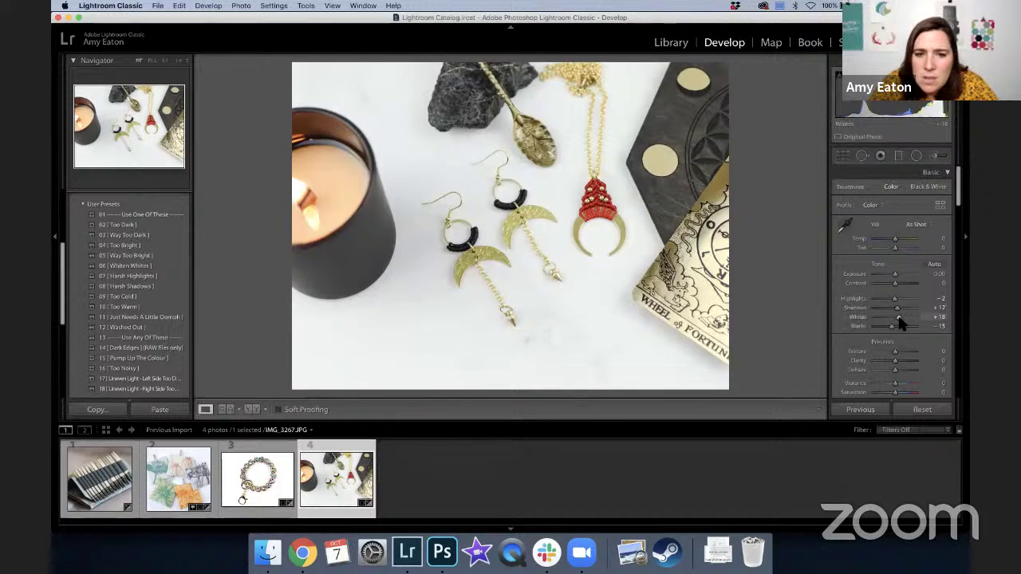
pyautogui.moveTo(900, 321); pyautogui.dragTo(894, 331)
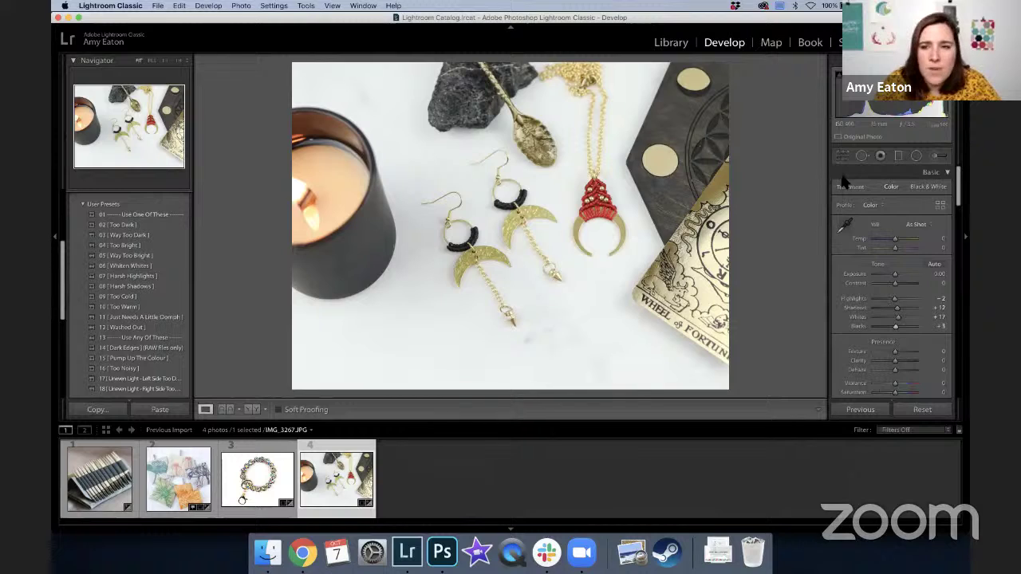
# Correct the white balance by sampling the white background below the earrings, then set Tint to +15
pyautogui.click(846, 227)
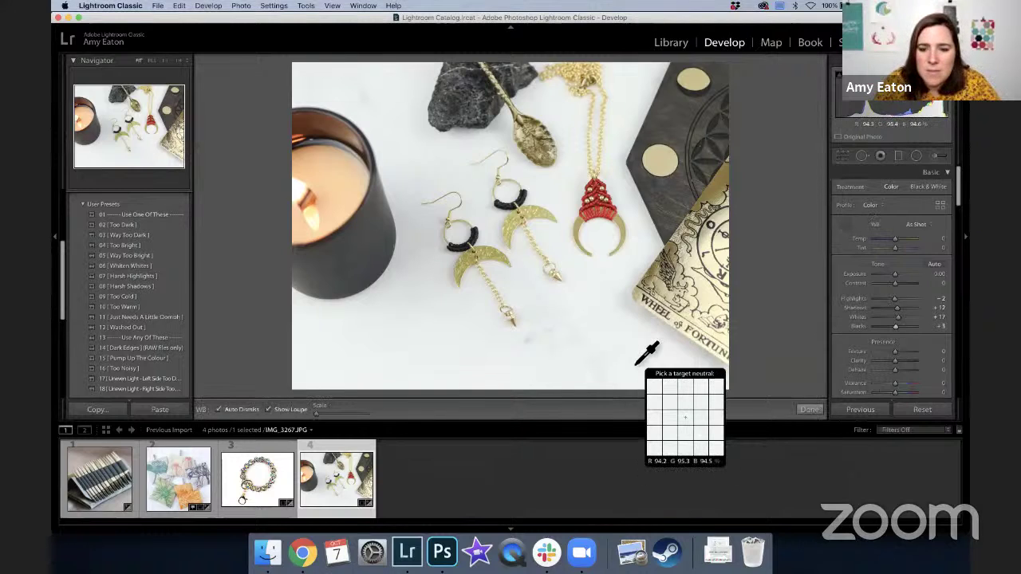
pyautogui.click(520, 369)
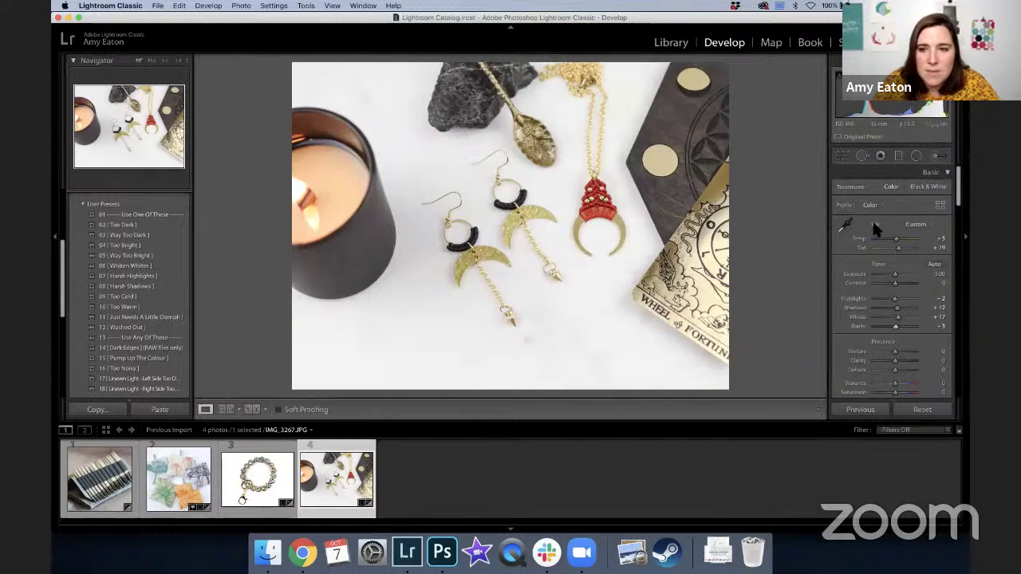
pyautogui.click(941, 249)
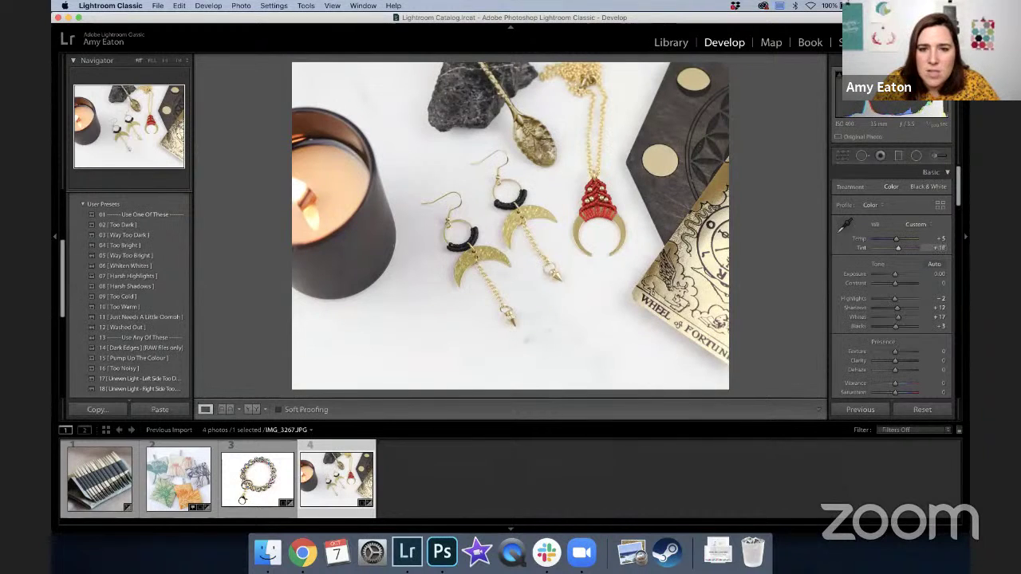
pyautogui.write('15')
pyautogui.press('Return')
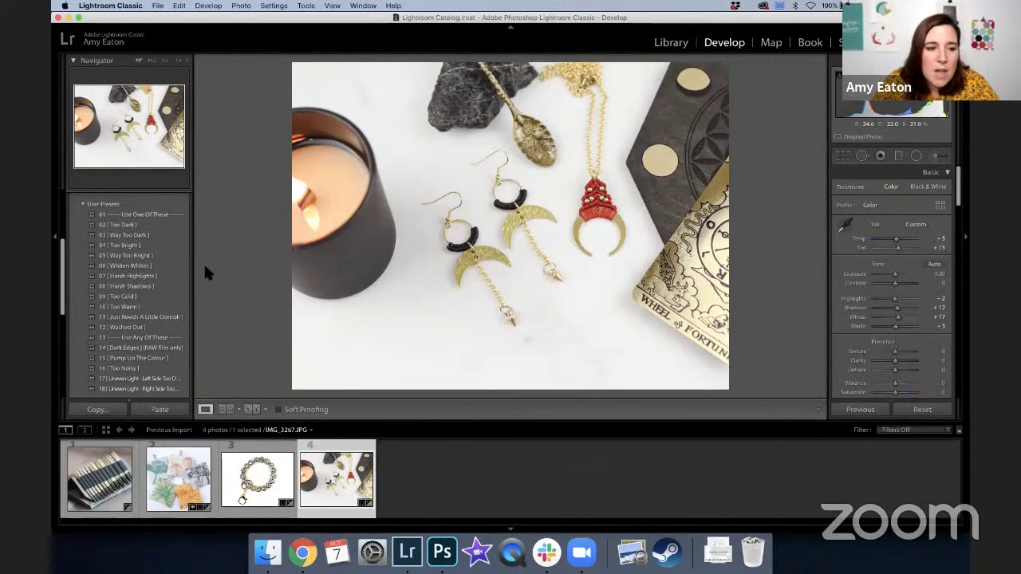
# Apply the user preset 17 [ Uneven Light - Left Side Too D... ], comparing the photo with and without it through undo and redo
pyautogui.click(146, 379)
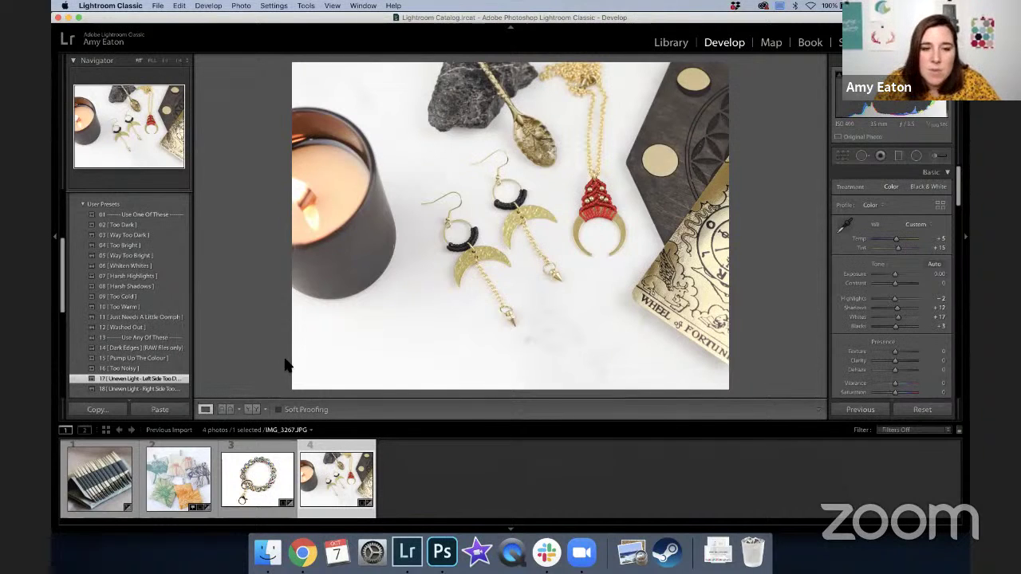
pyautogui.press('super+z')
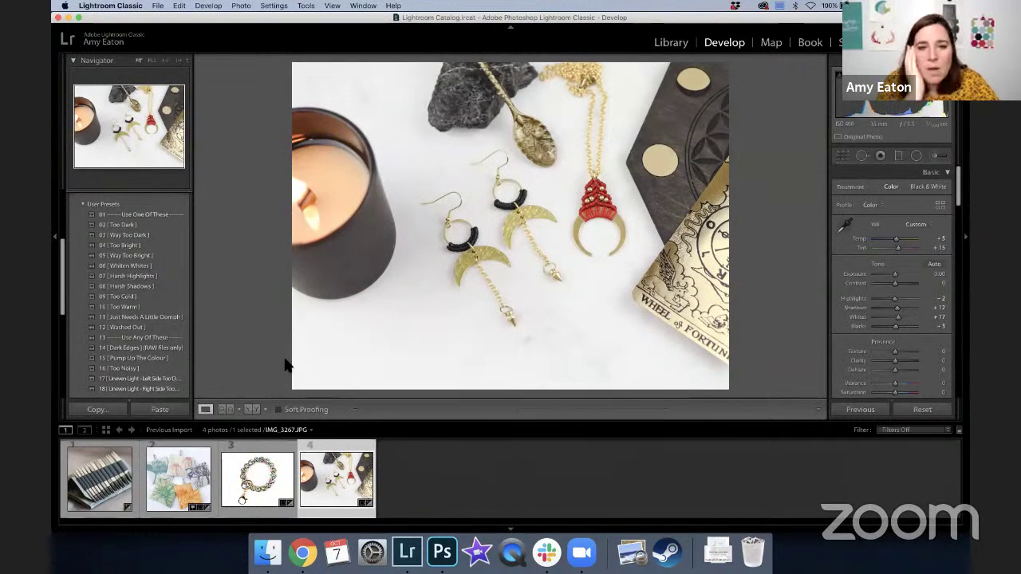
pyautogui.press('super+shift+z')
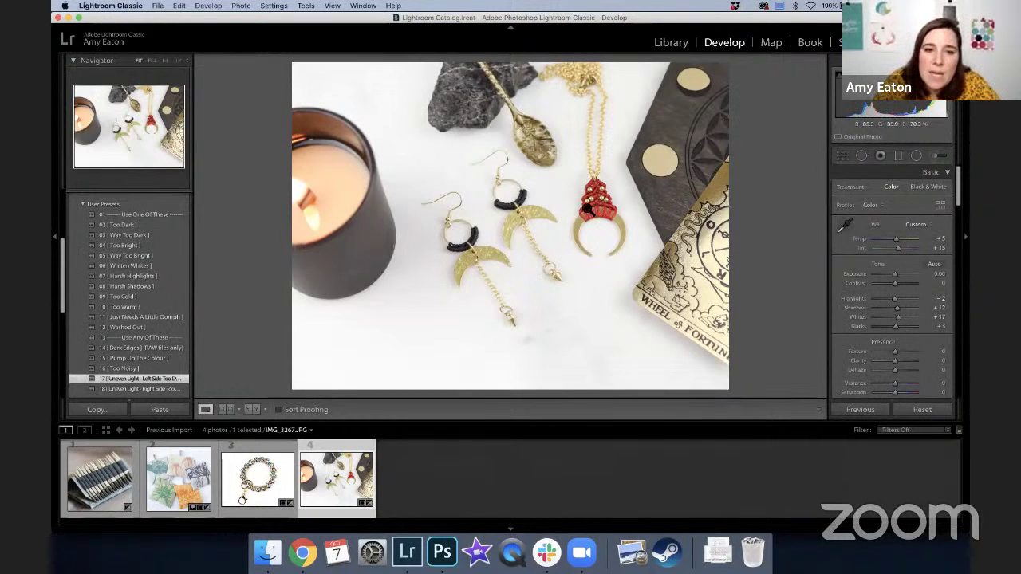
# Set up the Adjustment Brush with Exposure, Highlights, Shadows and Whites reset to 0 and Blacks at -13
pyautogui.click(938, 157)
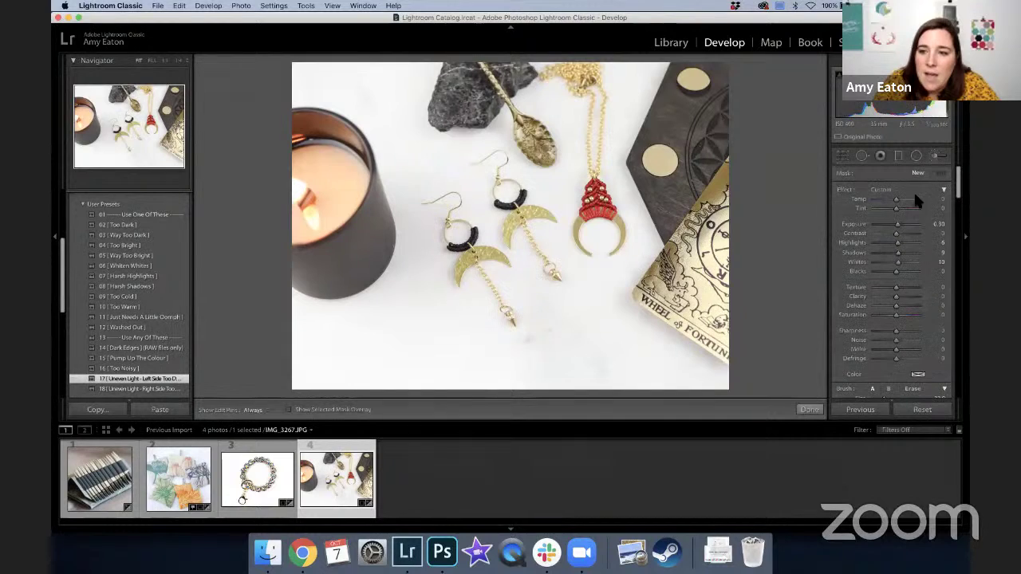
pyautogui.doubleClick(897, 225)
pyautogui.doubleClick(897, 243)
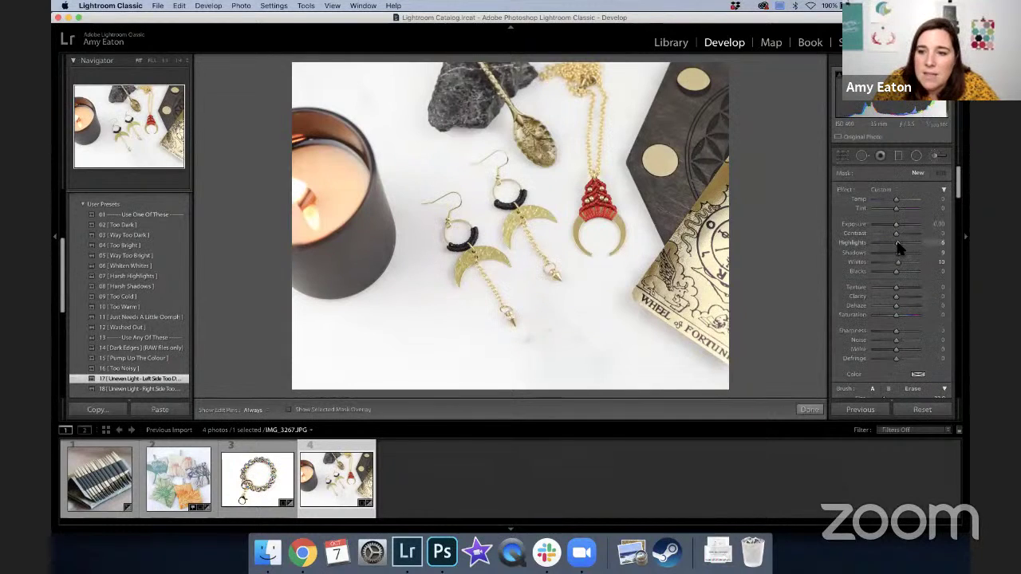
pyautogui.doubleClick(897, 252)
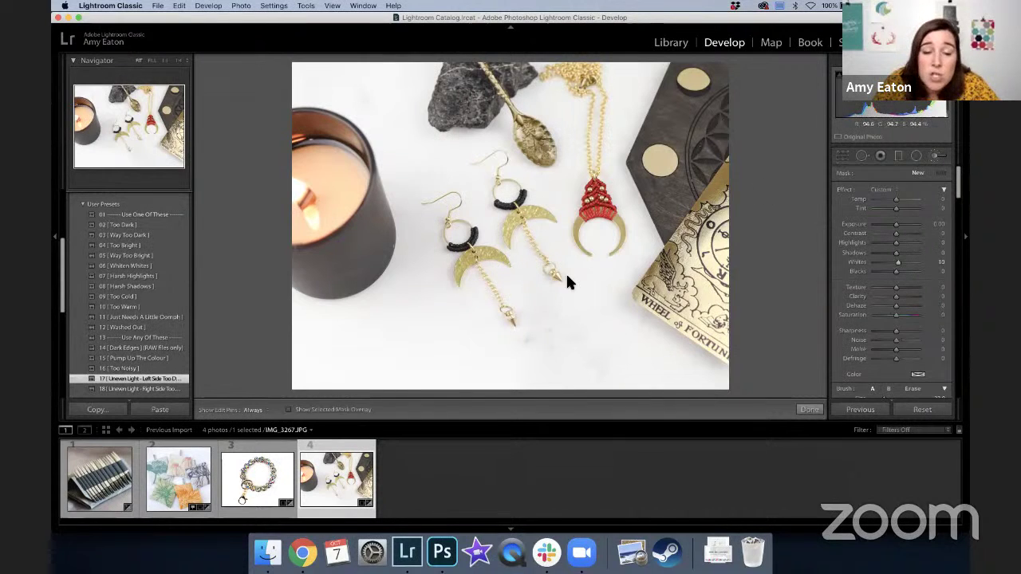
pyautogui.doubleClick(898, 260)
pyautogui.moveTo(895, 272); pyautogui.dragTo(892, 272)
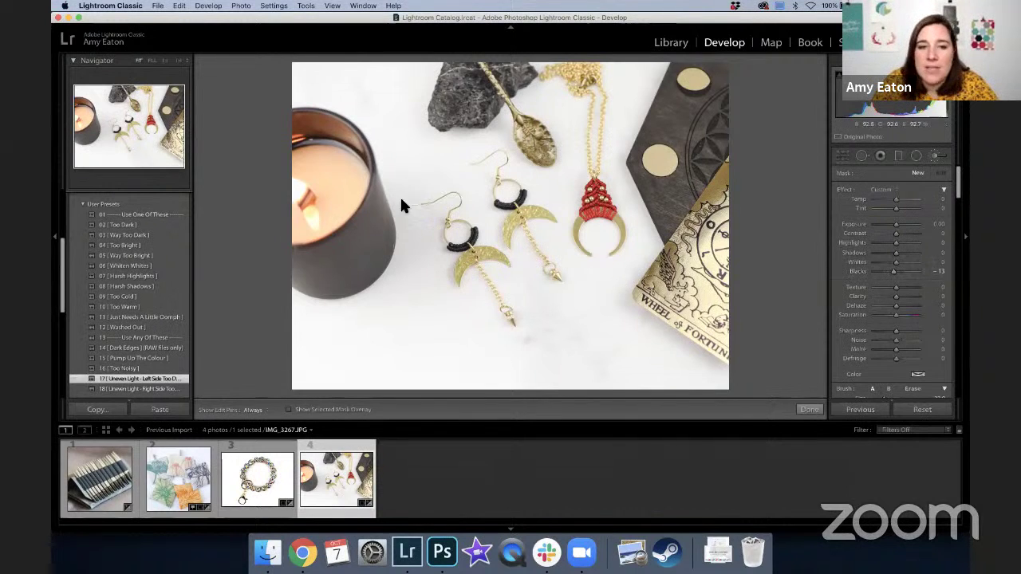
# Brush the adjustment over the candle, close the Adjustment Brush and show the before and after versions side by side
pyautogui.press('h')
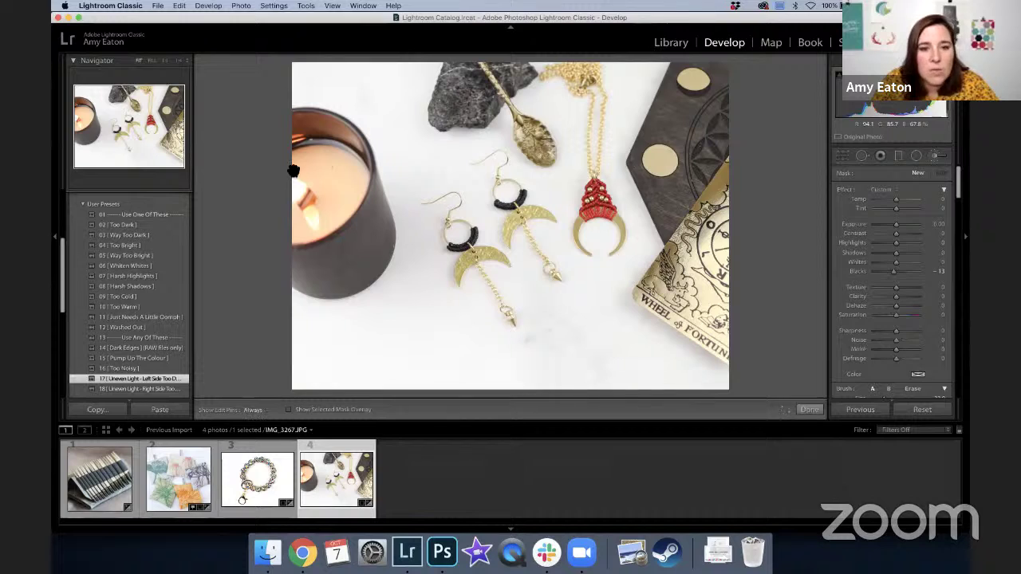
pyautogui.press('h')
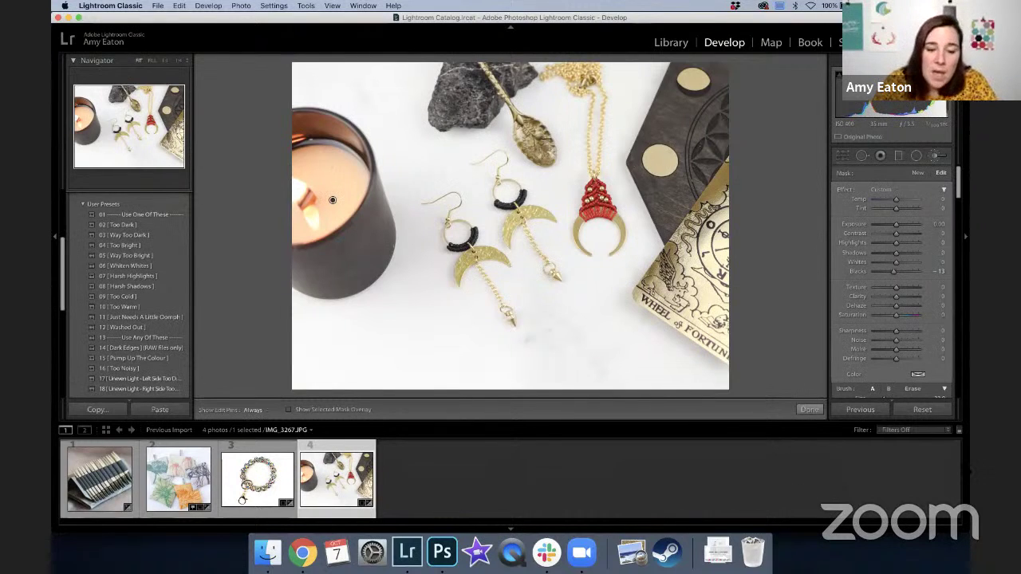
pyautogui.click(936, 157)
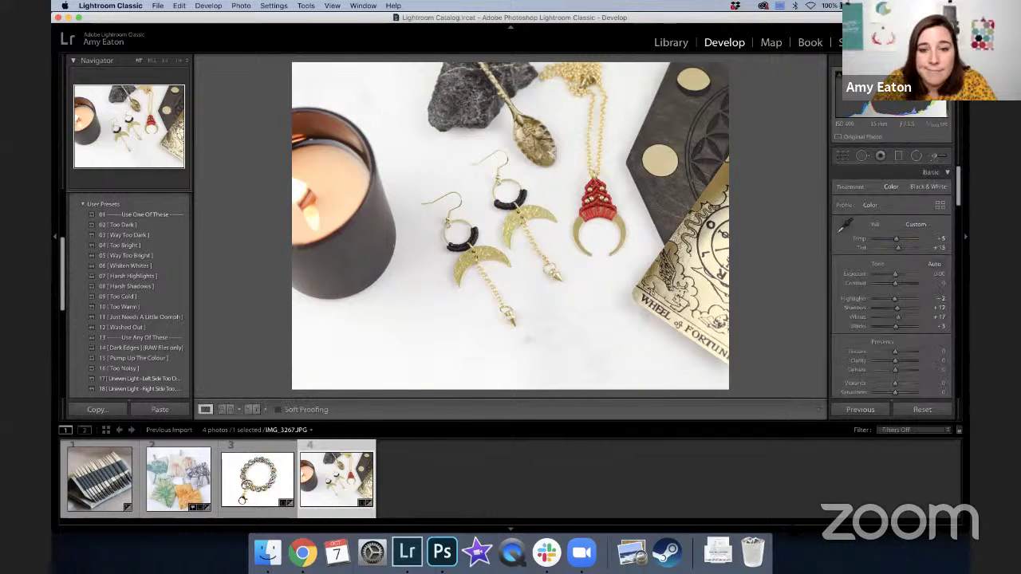
pyautogui.click(251, 409)
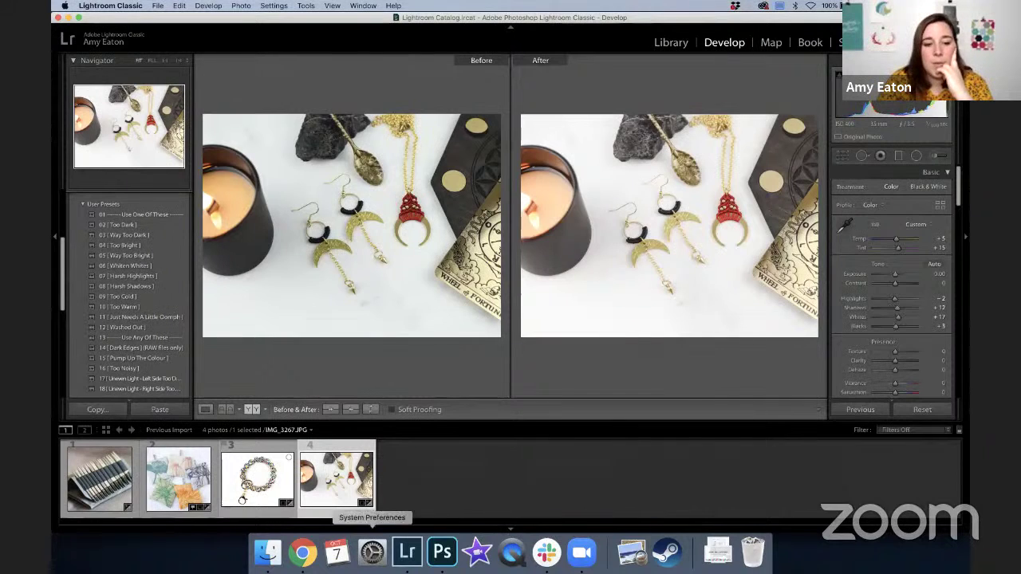
# Switch to Photoshop's Camera Raw window and raise the elephant necklace photo's Exposure to +2.35
pyautogui.click(443, 553)
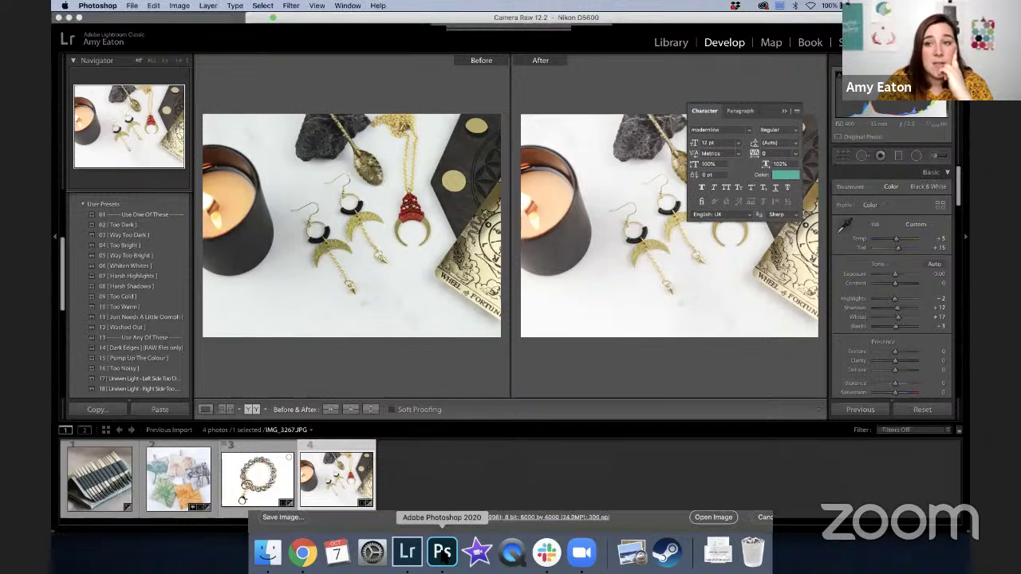
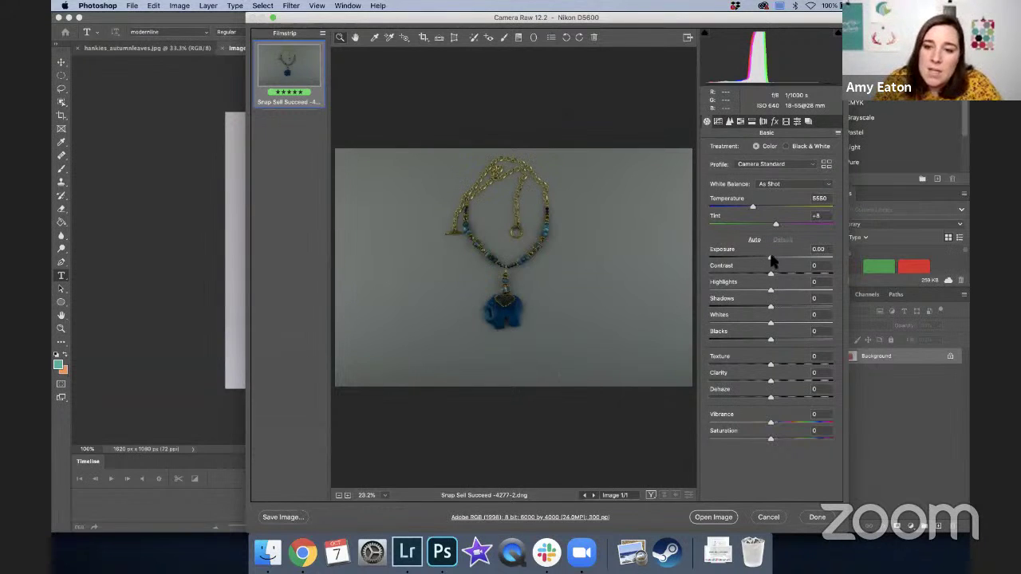
pyautogui.moveTo(770, 261); pyautogui.dragTo(795, 261)
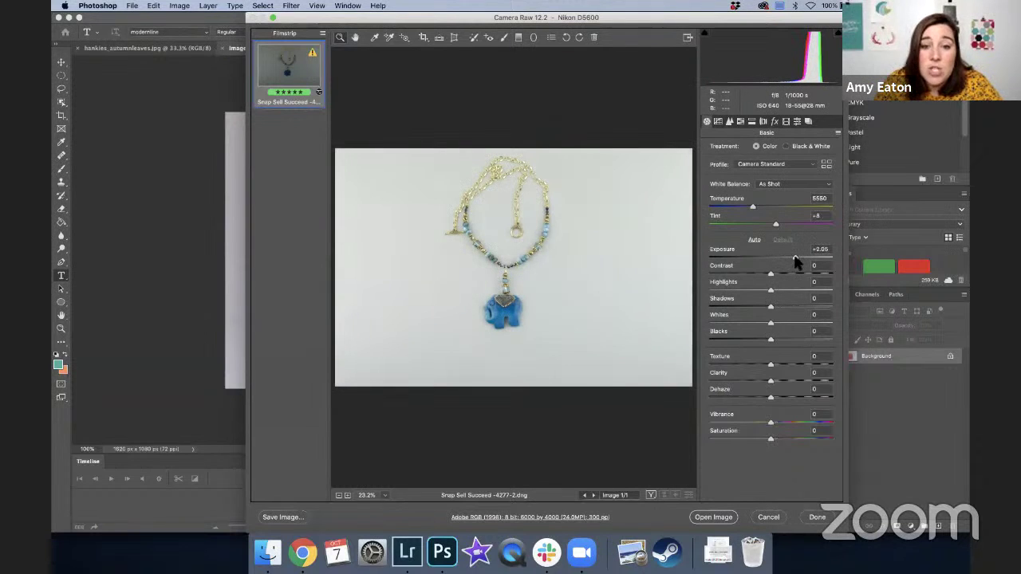
pyautogui.click(795, 261)
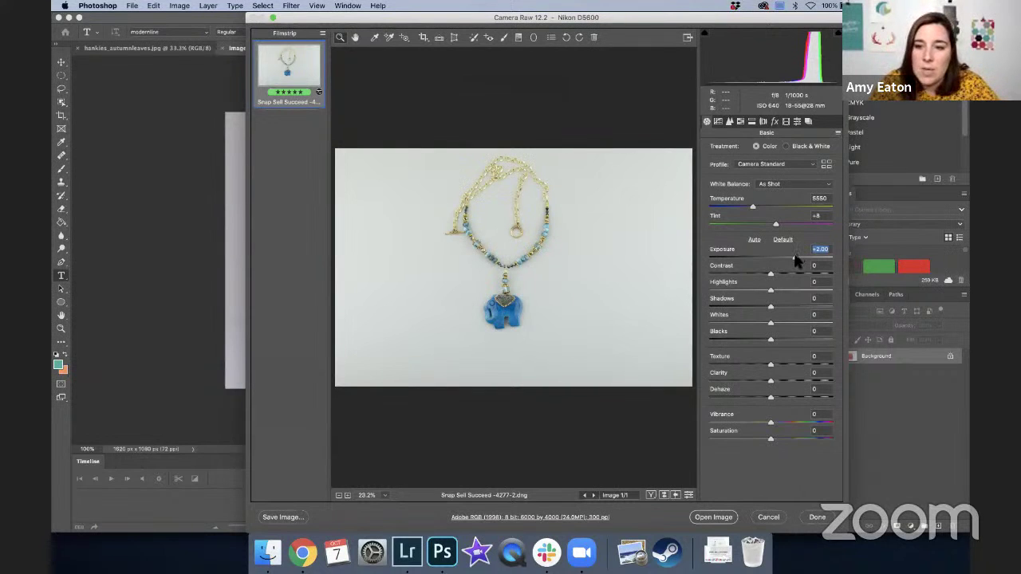
pyautogui.moveTo(795, 260); pyautogui.dragTo(801, 260)
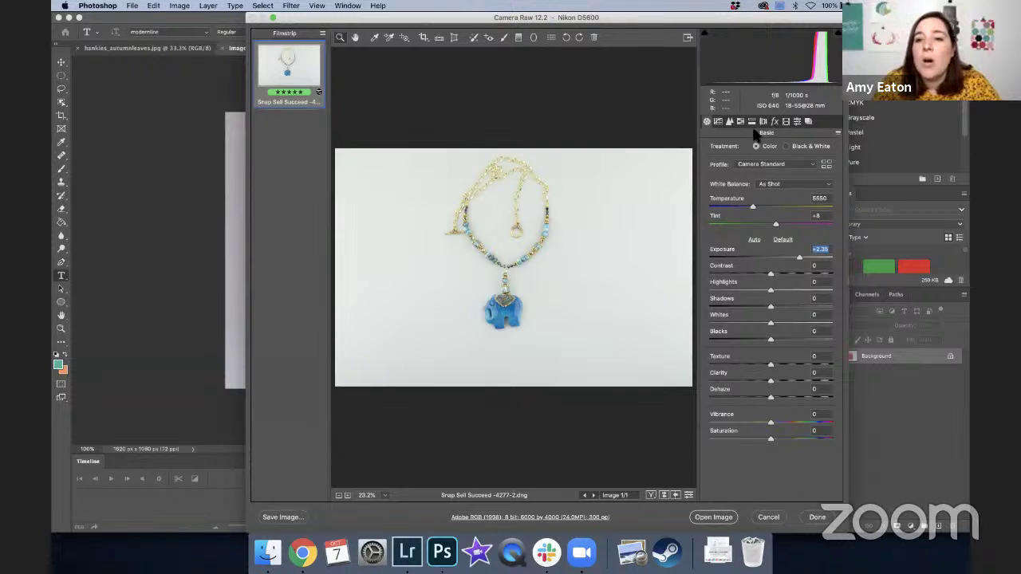
pyautogui.click(424, 38)
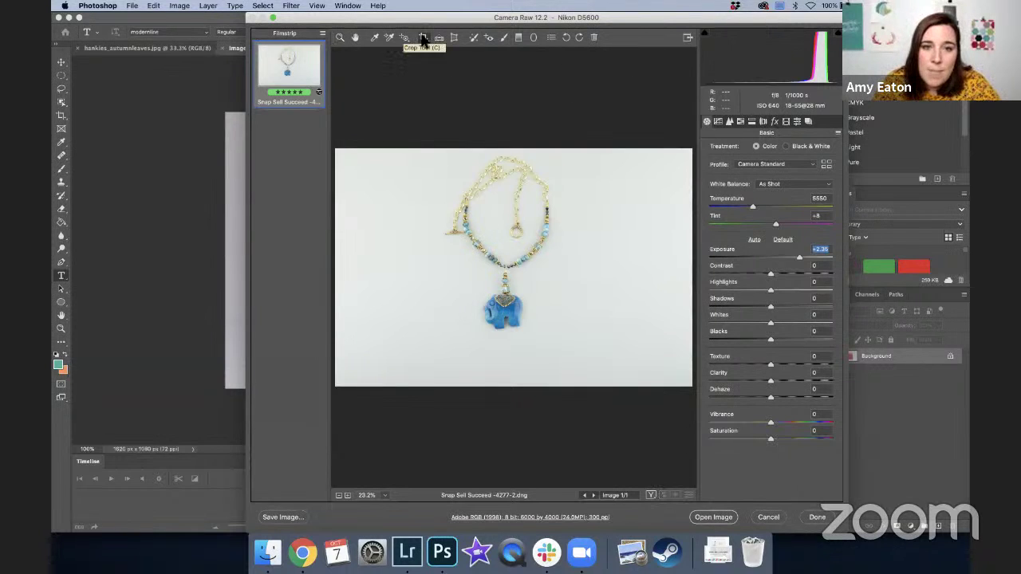
pyautogui.moveTo(375, 150); pyautogui.dragTo(584, 247)
pyautogui.moveTo(682, 338); pyautogui.dragTo(559, 272)
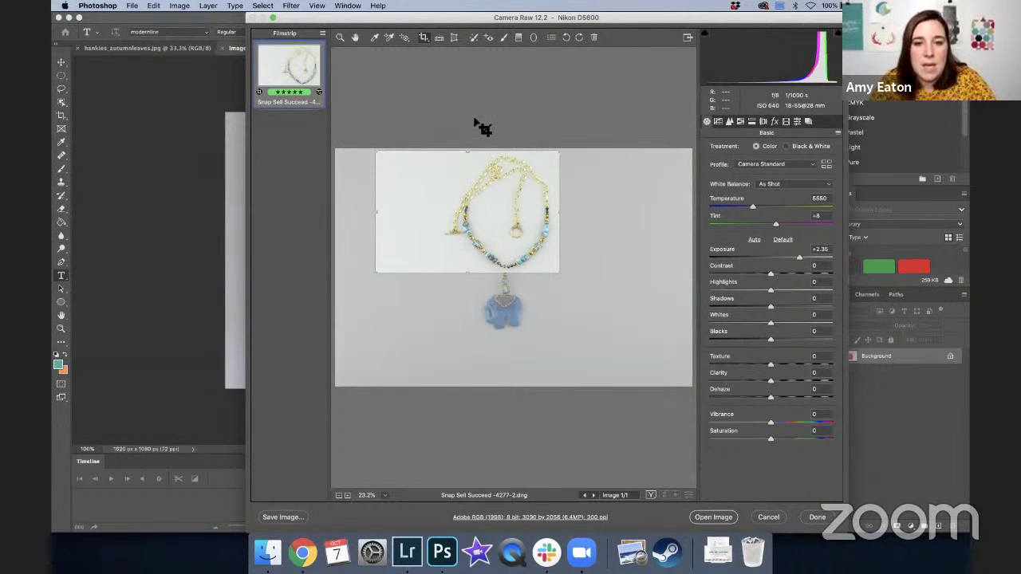
pyautogui.click(504, 136)
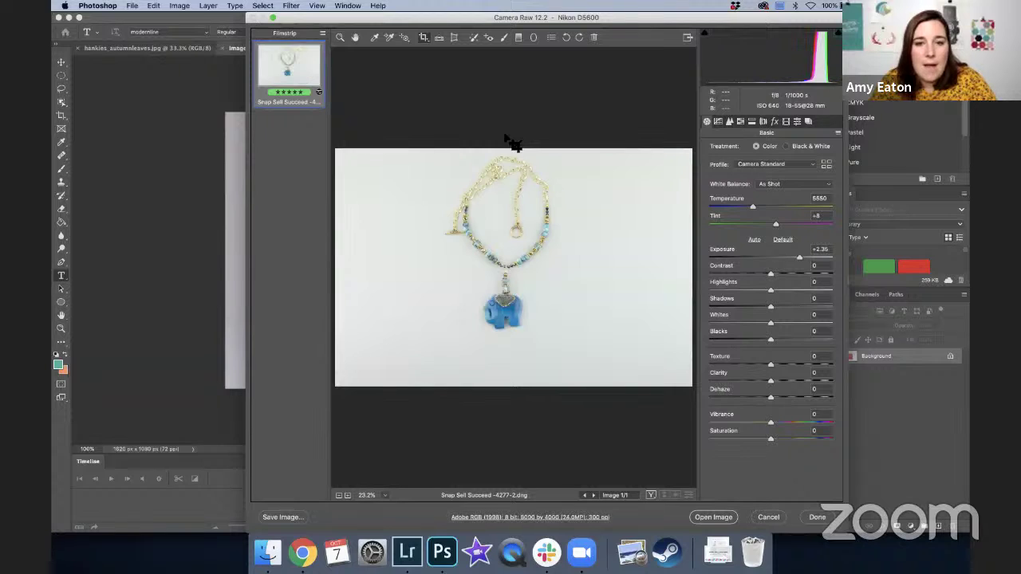
# Crop the photo around the elephant necklace using the 3 to 4 ratio, centring the necklace within the frame
pyautogui.click(424, 37)
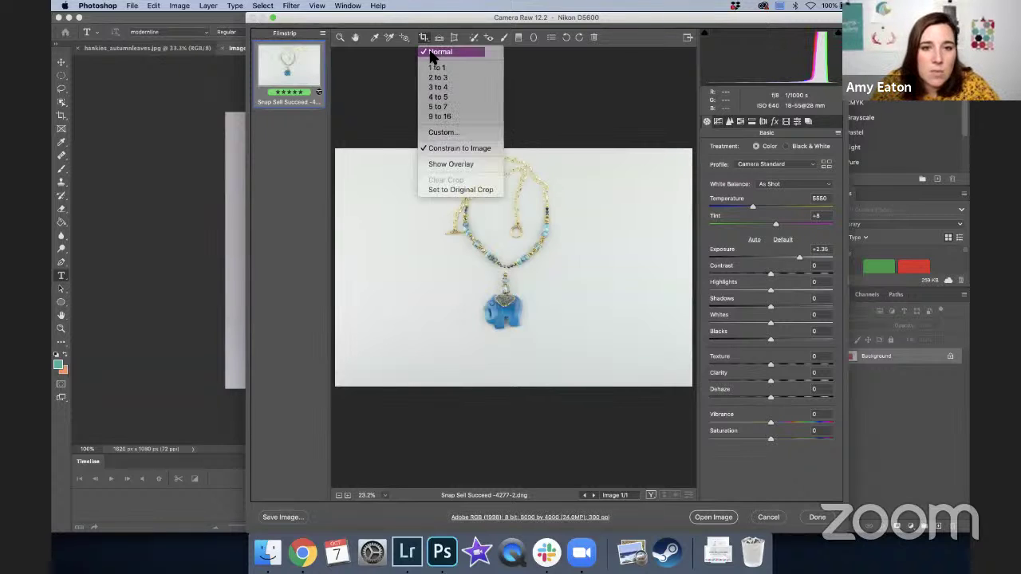
pyautogui.click(437, 87)
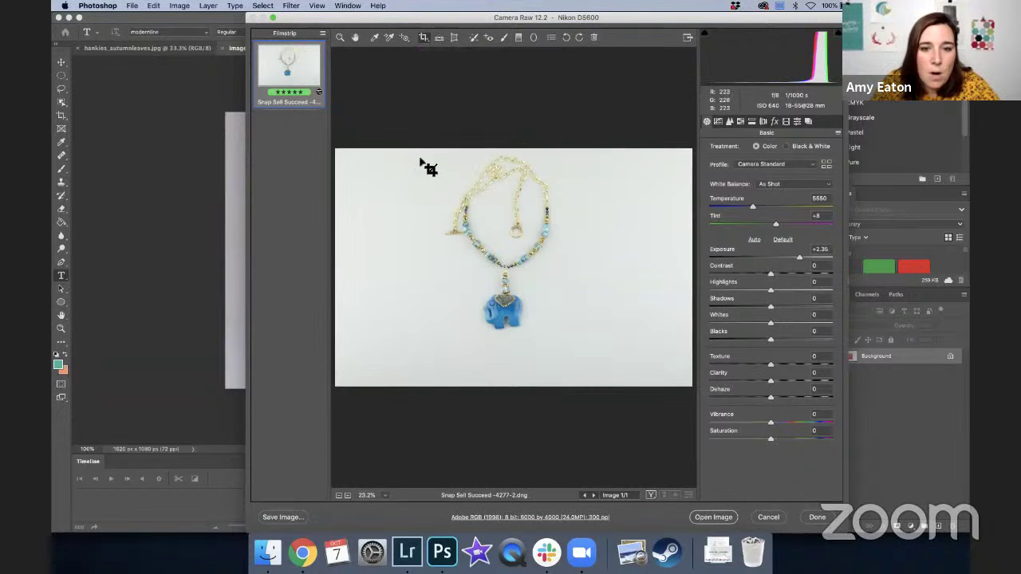
pyautogui.moveTo(365, 169); pyautogui.dragTo(801, 401)
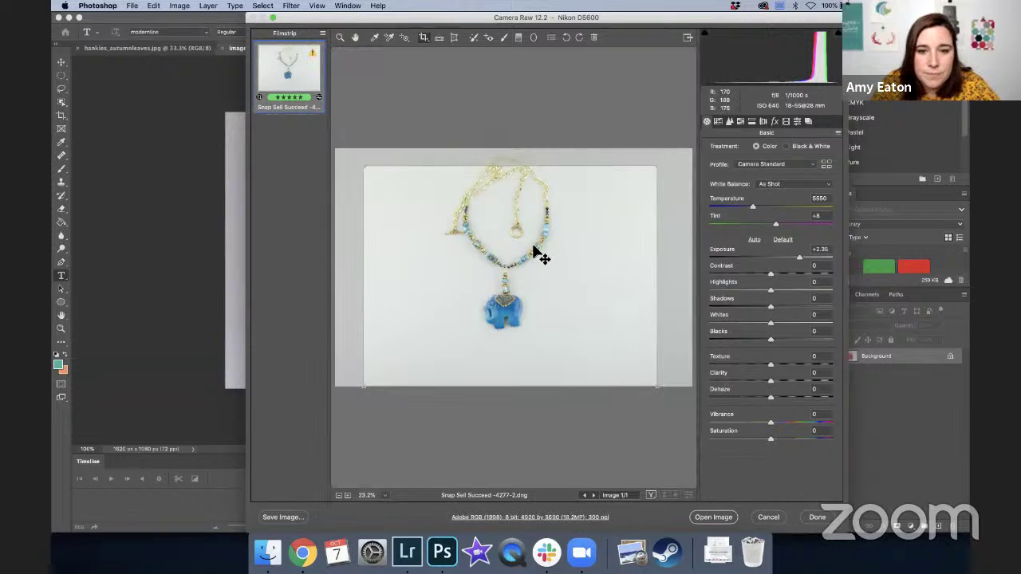
pyautogui.moveTo(533, 246); pyautogui.dragTo(531, 223)
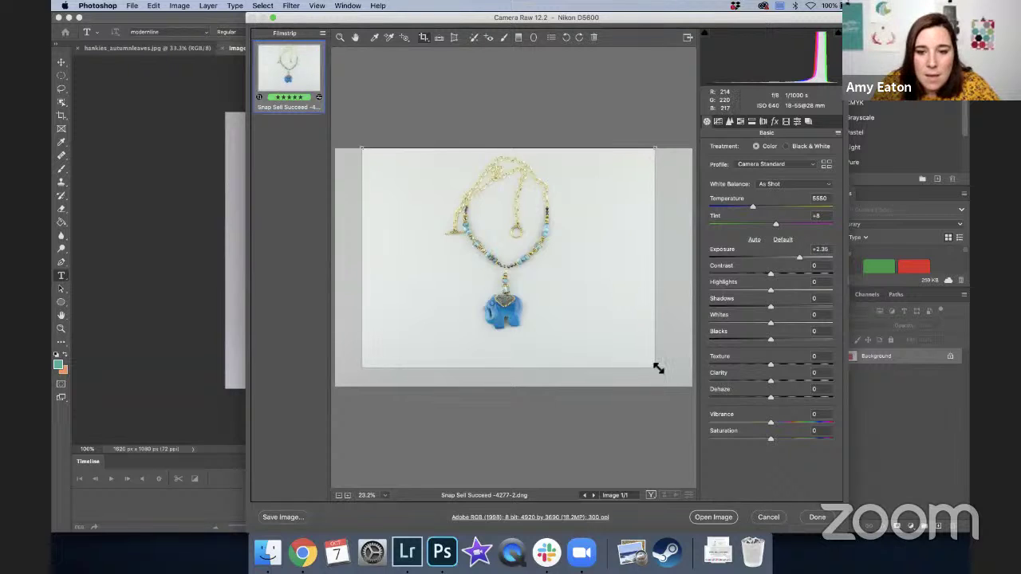
pyautogui.moveTo(657, 368); pyautogui.dragTo(639, 357)
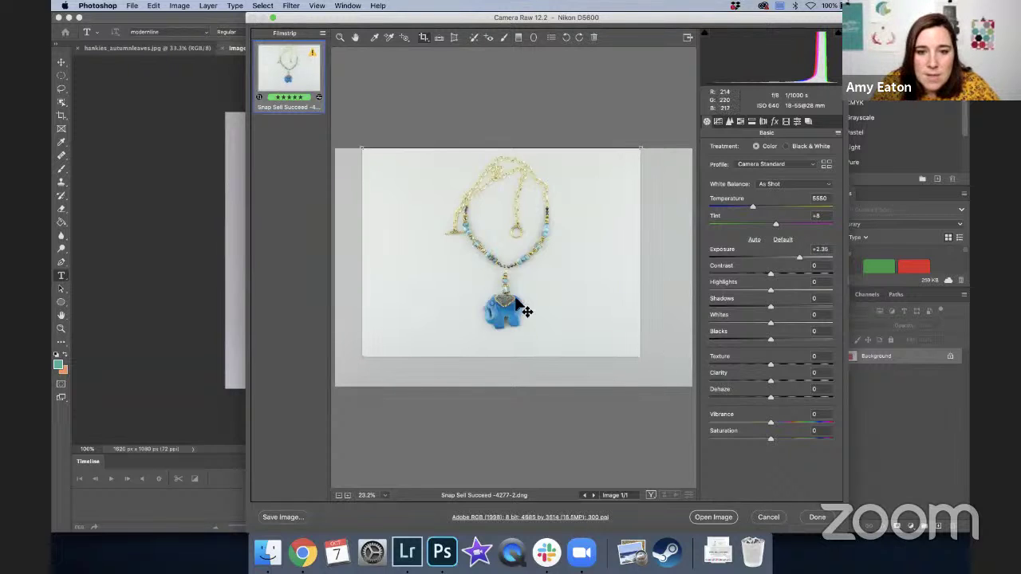
pyautogui.moveTo(521, 280); pyautogui.dragTo(516, 276)
pyautogui.doubleClick(519, 280)
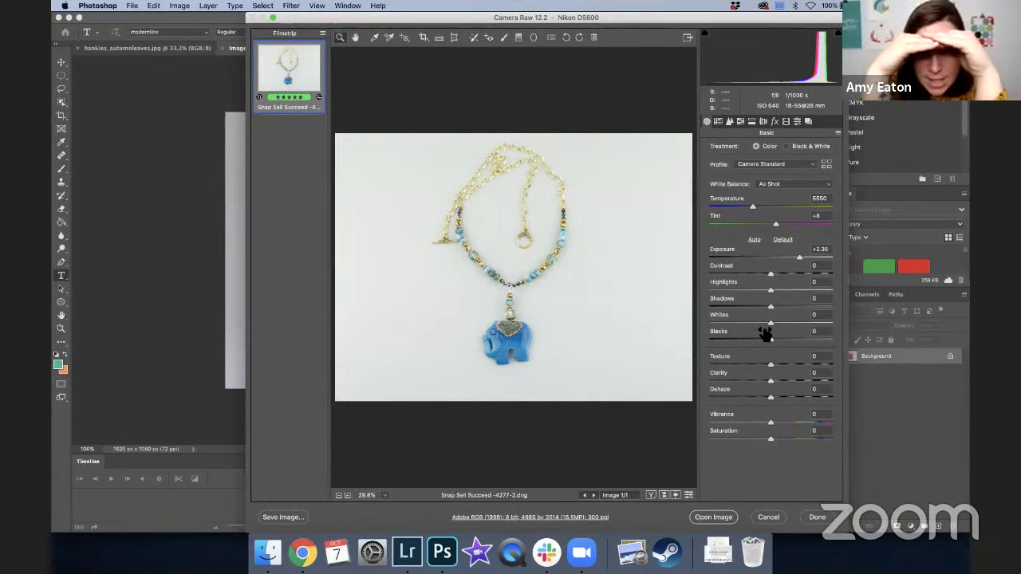
# Set the photo's Highlights to +32, Whites to +45 and Blacks to -3
pyautogui.click(780, 290)
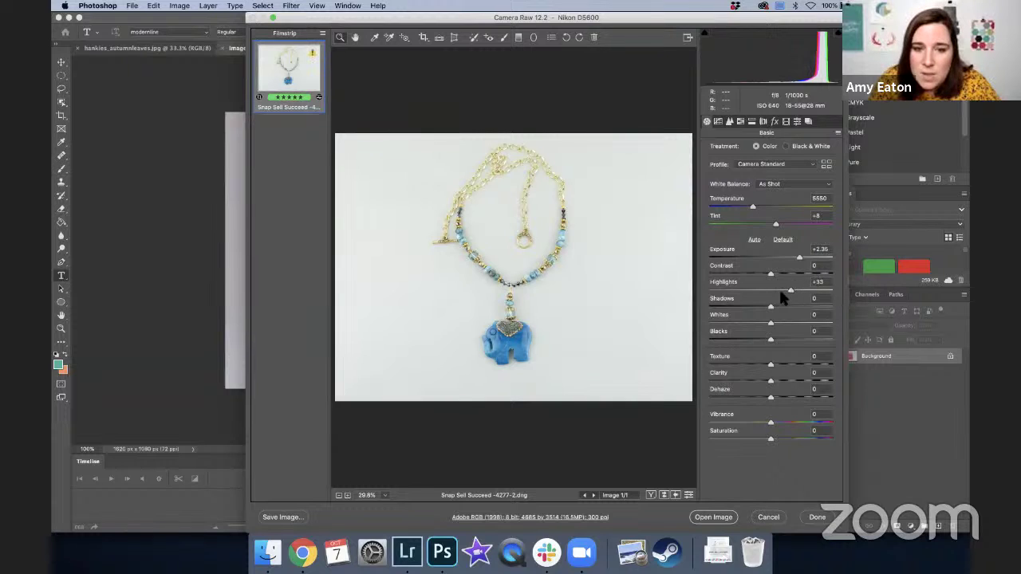
pyautogui.moveTo(780, 292); pyautogui.dragTo(800, 333)
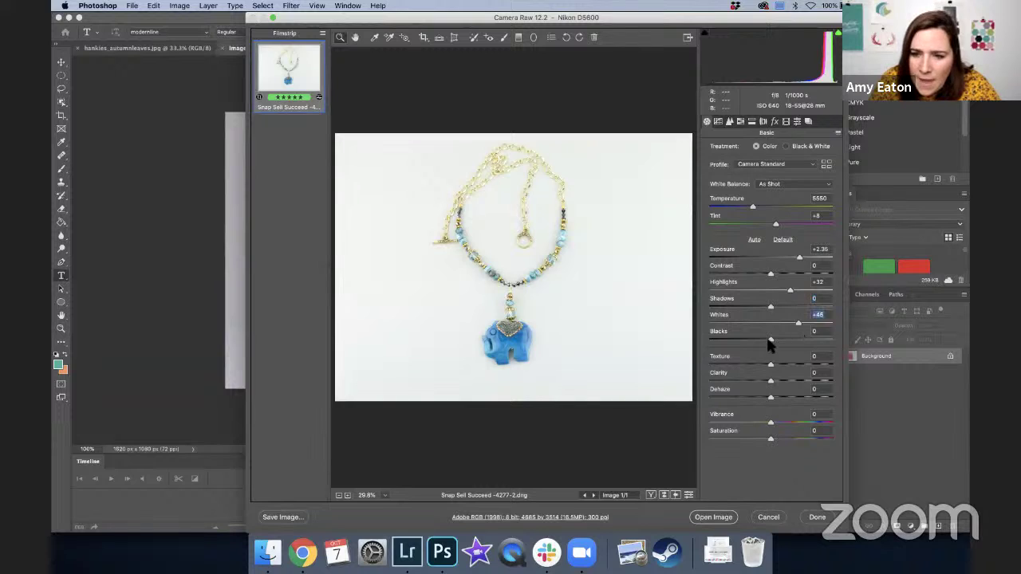
pyautogui.moveTo(770, 340); pyautogui.dragTo(768, 344)
pyautogui.click(768, 343)
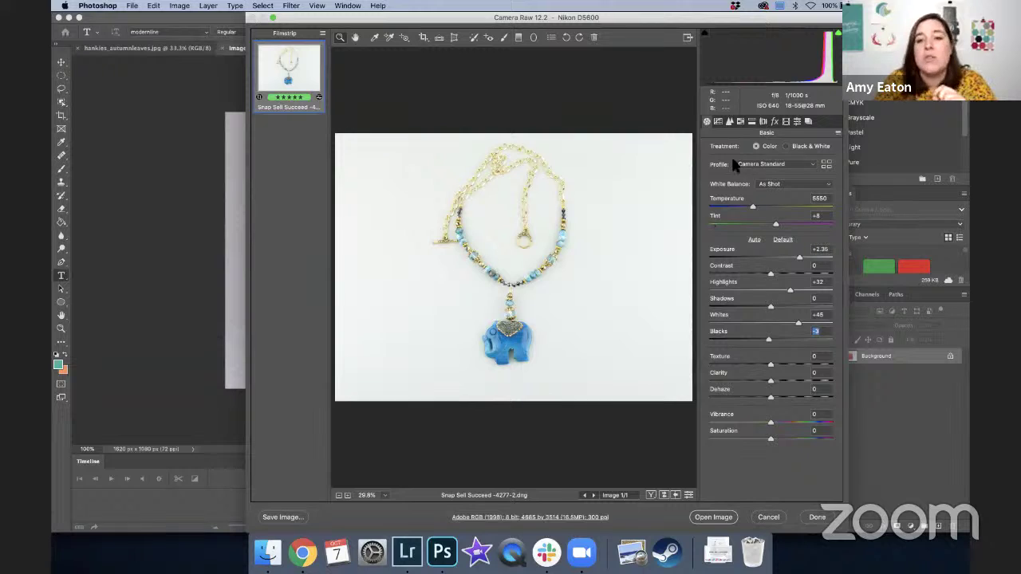
# Sample the pale background with the White Balance tool and refine the result to Temperature 6800 and Tint +19
pyautogui.click(376, 40)
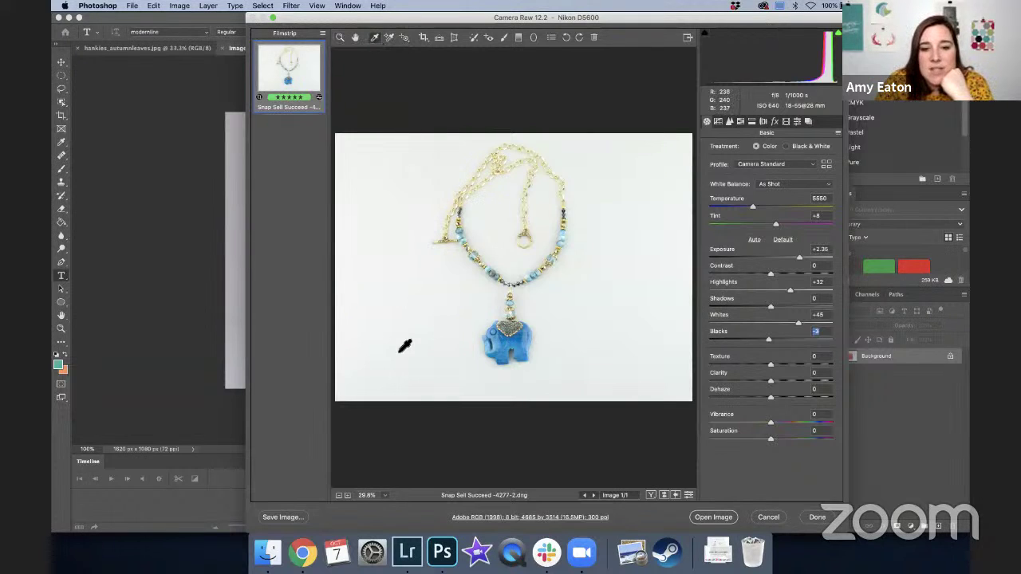
pyautogui.click(636, 357)
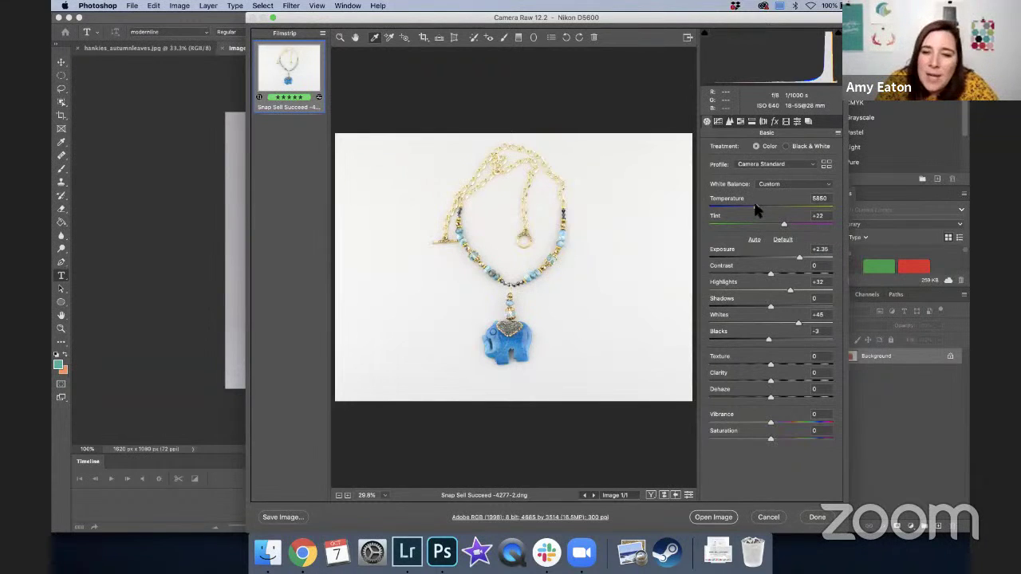
pyautogui.moveTo(756, 210); pyautogui.dragTo(781, 227)
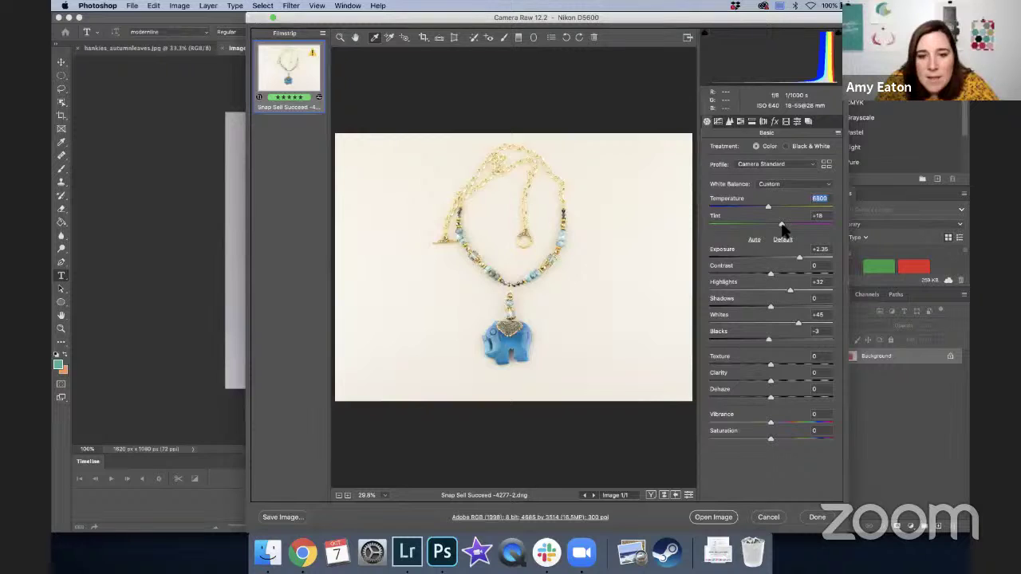
pyautogui.press('Tab')
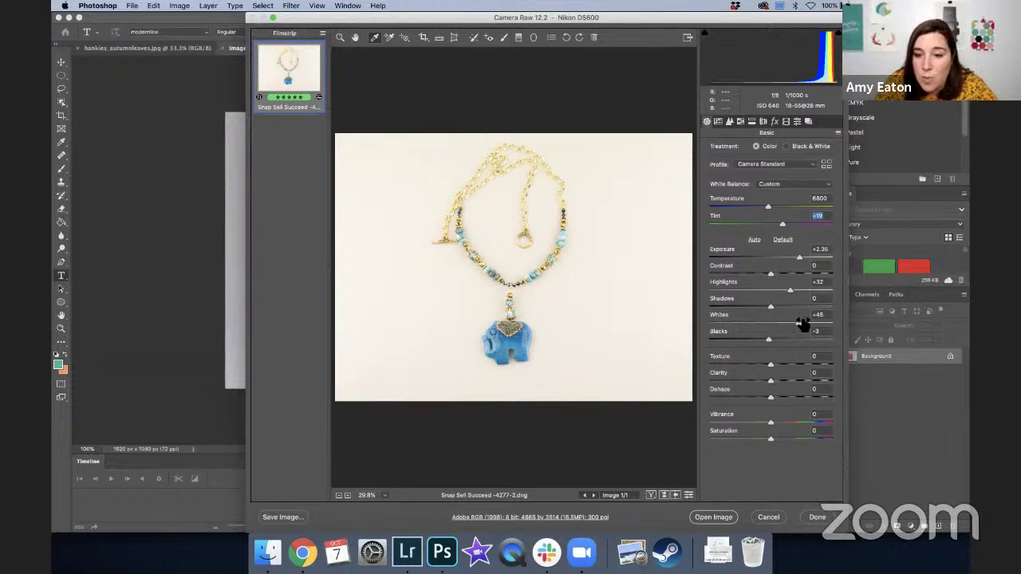
# Raise the necklace photo's Whites to +63
pyautogui.moveTo(800, 325); pyautogui.dragTo(812, 327)
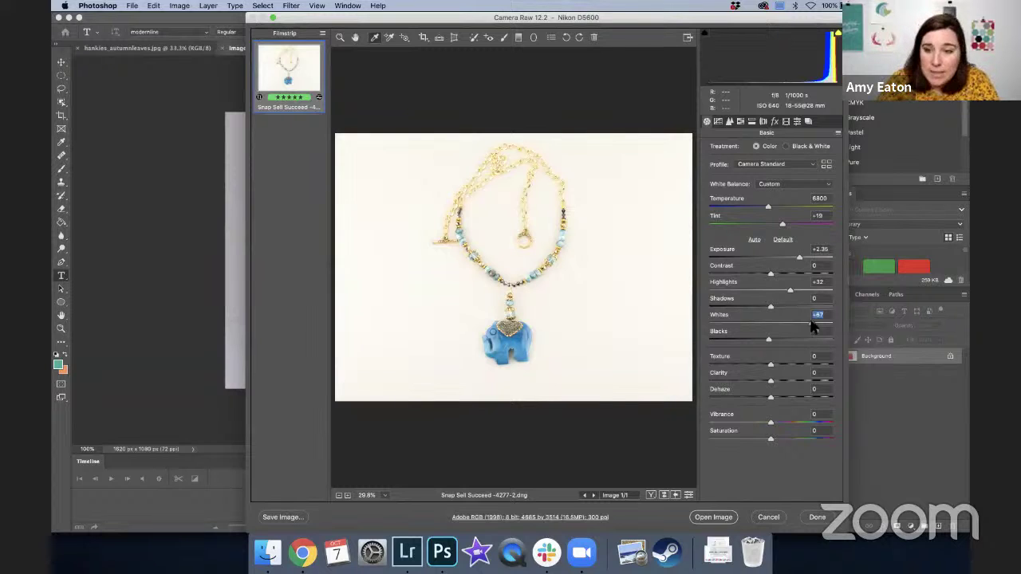
pyautogui.press('Down')
pyautogui.press('Down')
pyautogui.press('Down')
pyautogui.press('Down')
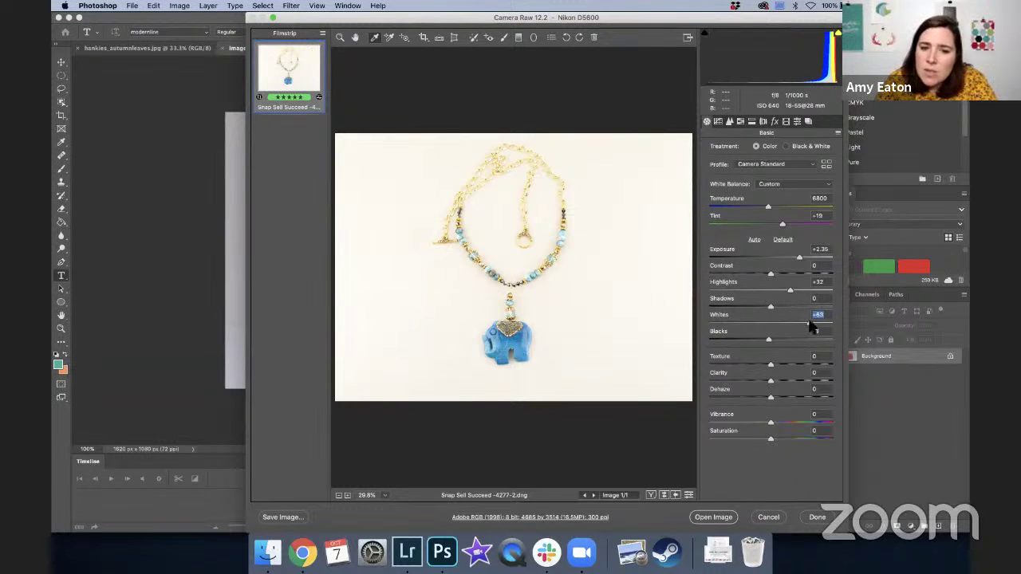
# In the HSL adjustments, slightly lower the Yellows luminance and set the Yellows hue to -4
pyautogui.click(741, 123)
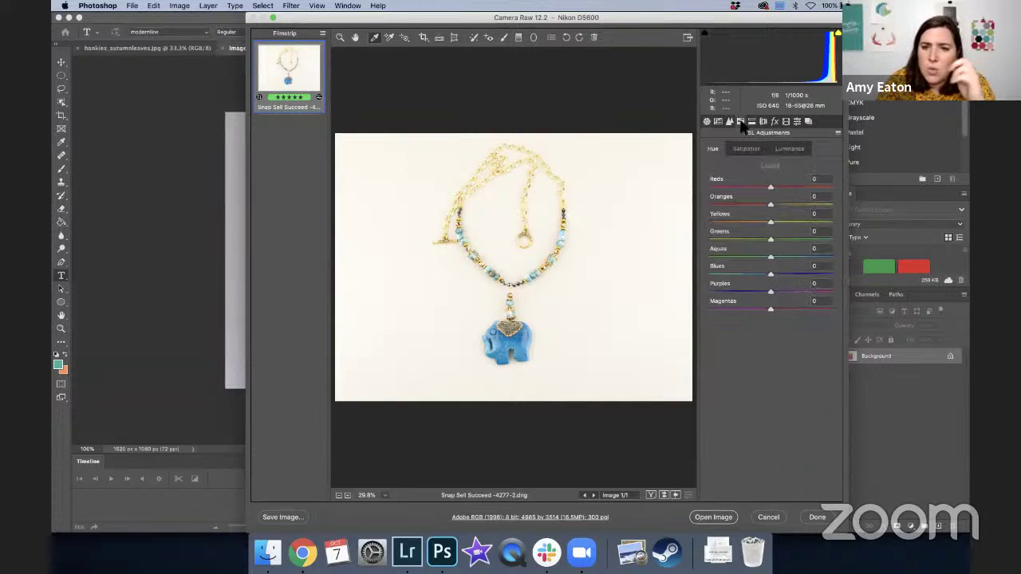
pyautogui.click(775, 149)
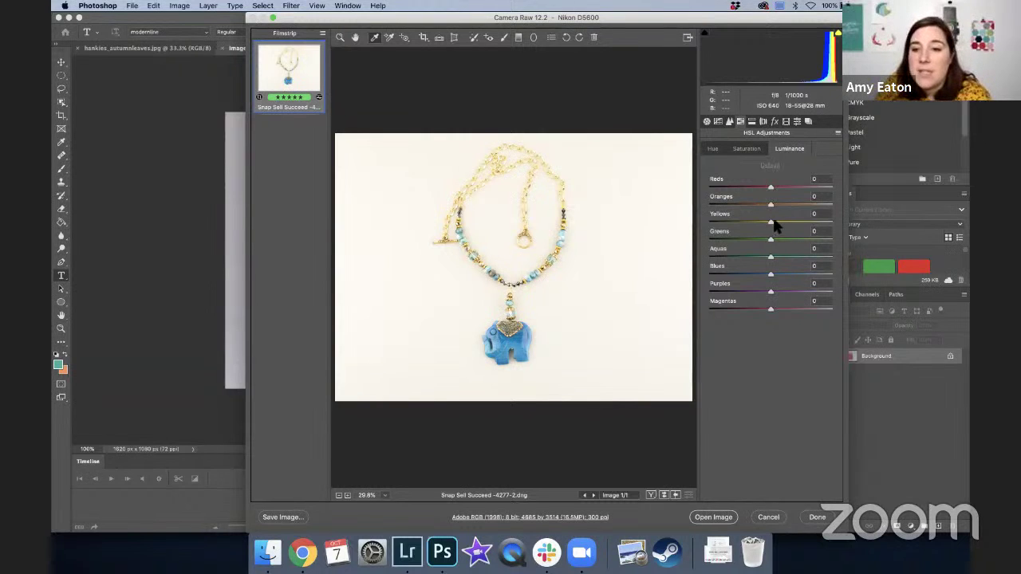
pyautogui.moveTo(771, 226); pyautogui.dragTo(763, 227)
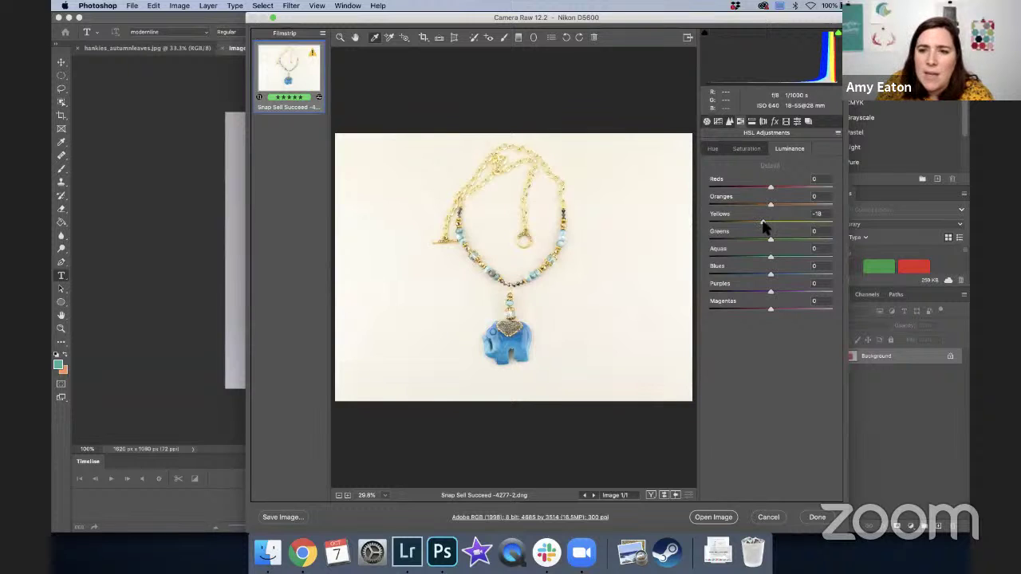
pyautogui.click(714, 149)
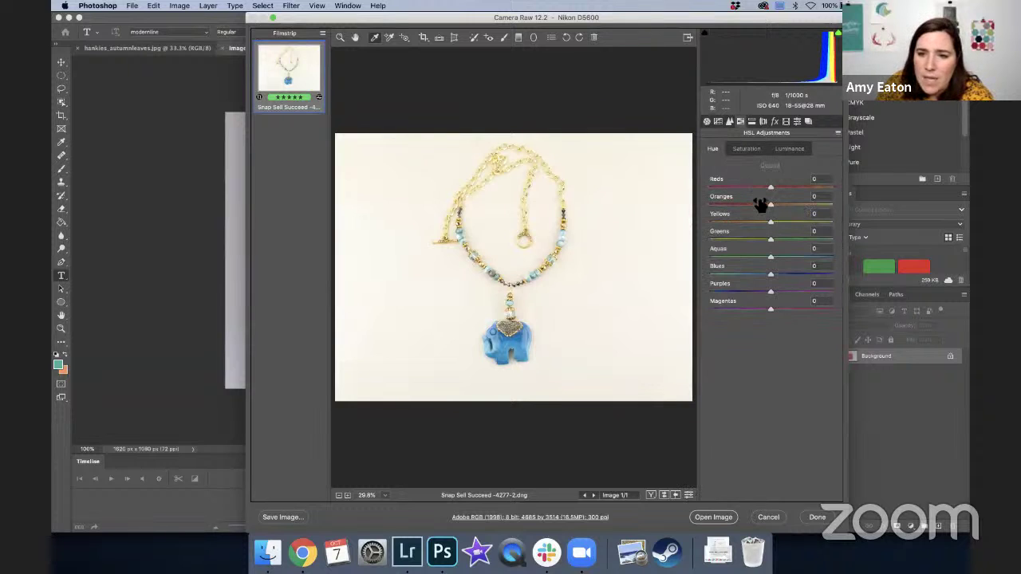
pyautogui.moveTo(771, 226); pyautogui.dragTo(766, 228)
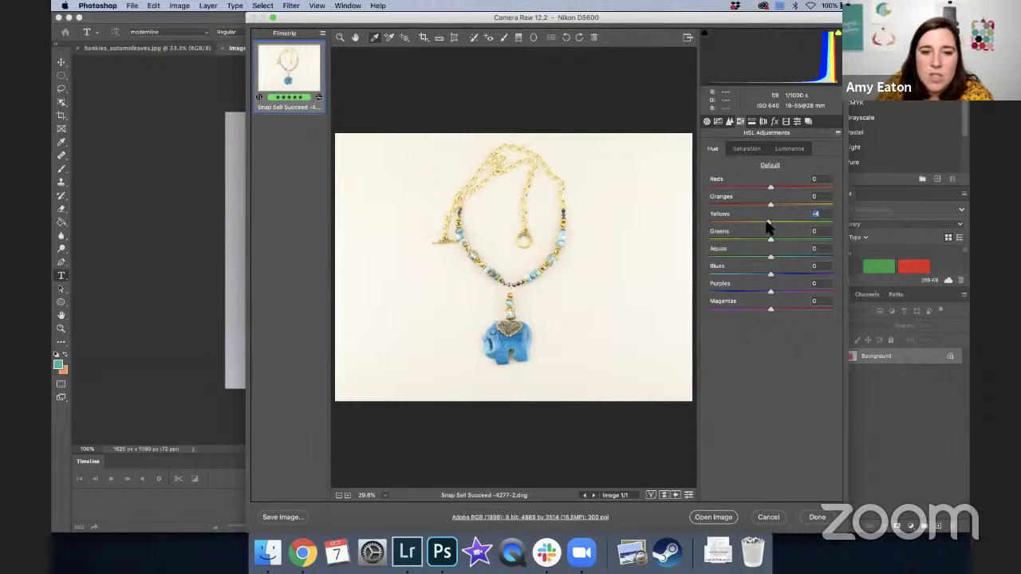
# Return to the basic adjustments and compare the before and after versions in side-by-side and split layouts, ending on the single view
pyautogui.click(707, 122)
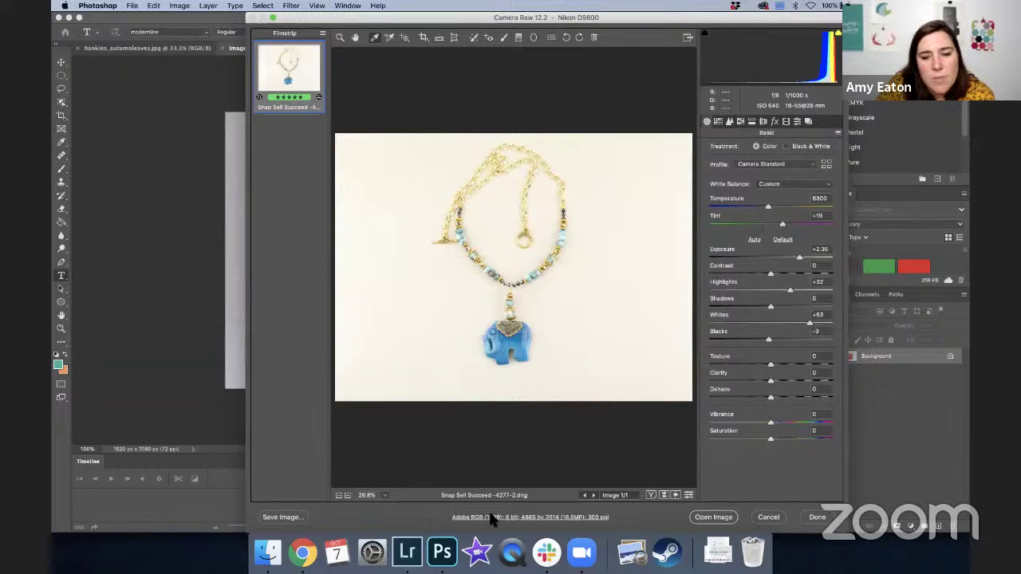
pyautogui.click(651, 495)
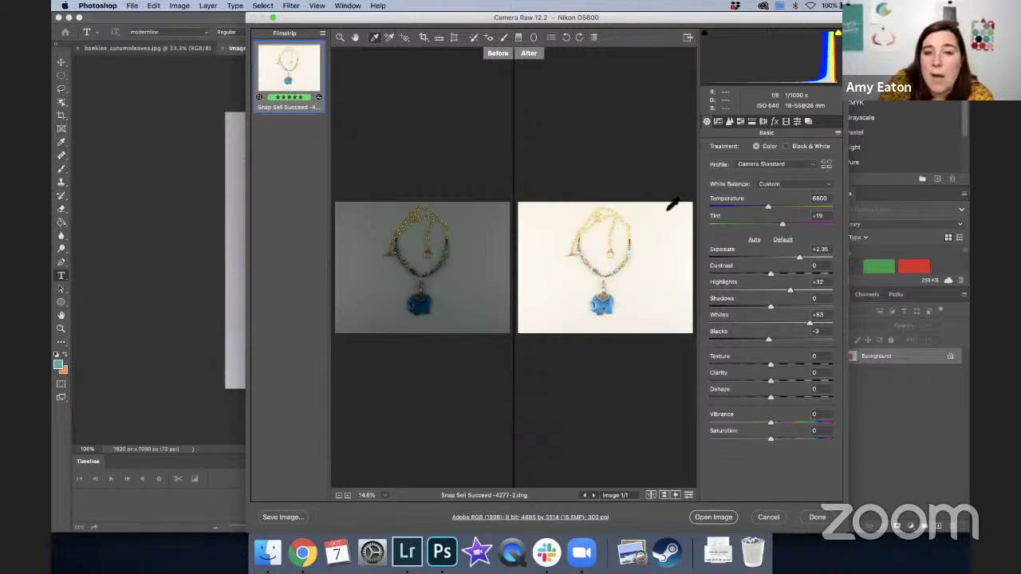
pyautogui.click(651, 495)
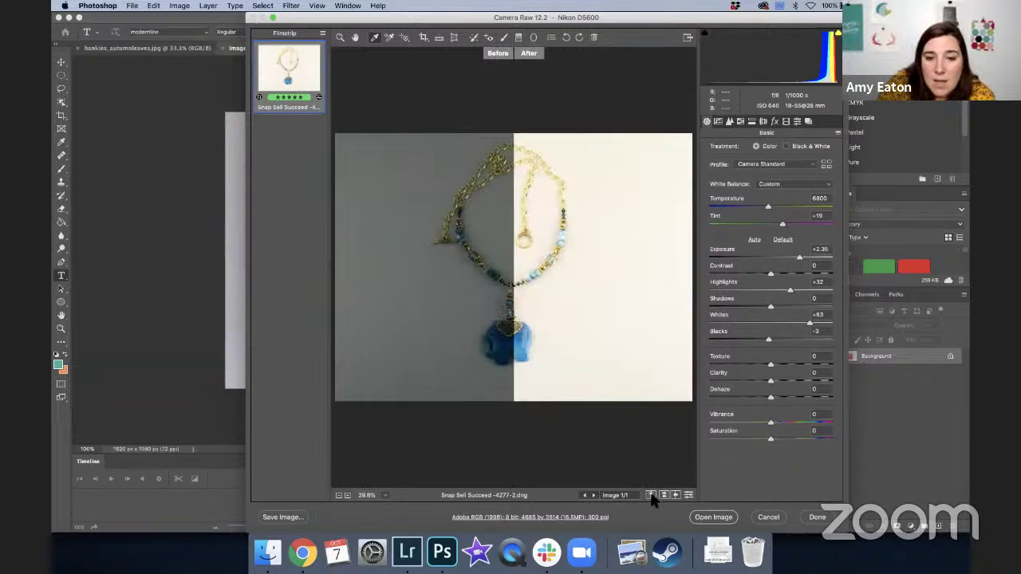
pyautogui.click(651, 495)
pyautogui.click(651, 495)
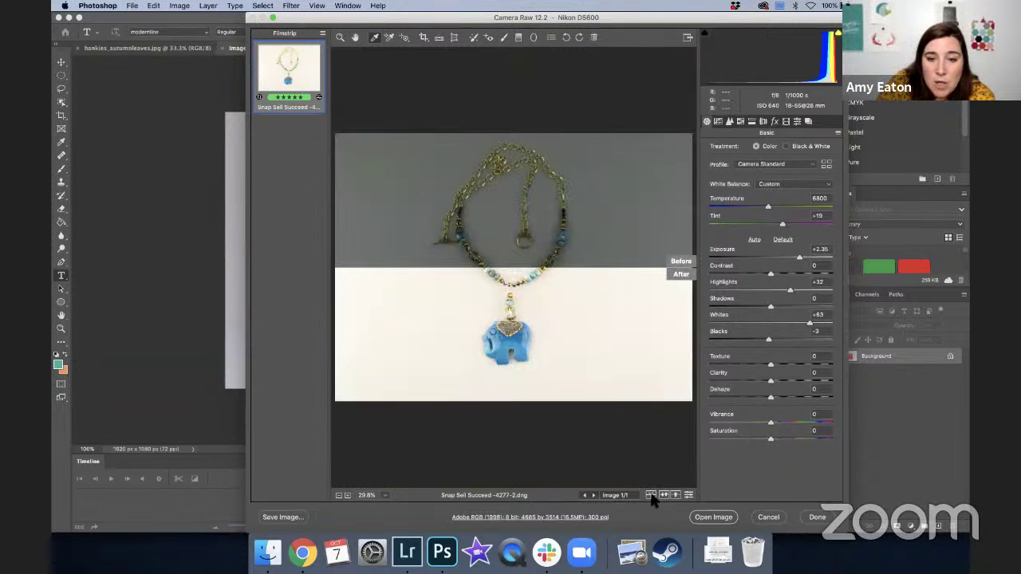
pyautogui.click(651, 495)
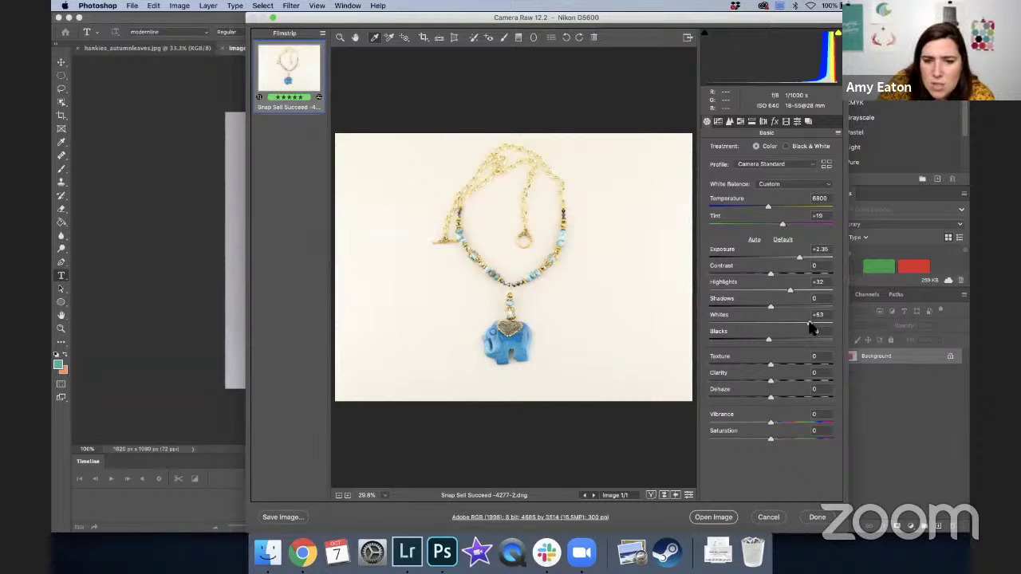
# Reduce the photo's Whites to -4 and raise Shadows to +18
pyautogui.moveTo(810, 323); pyautogui.dragTo(767, 324)
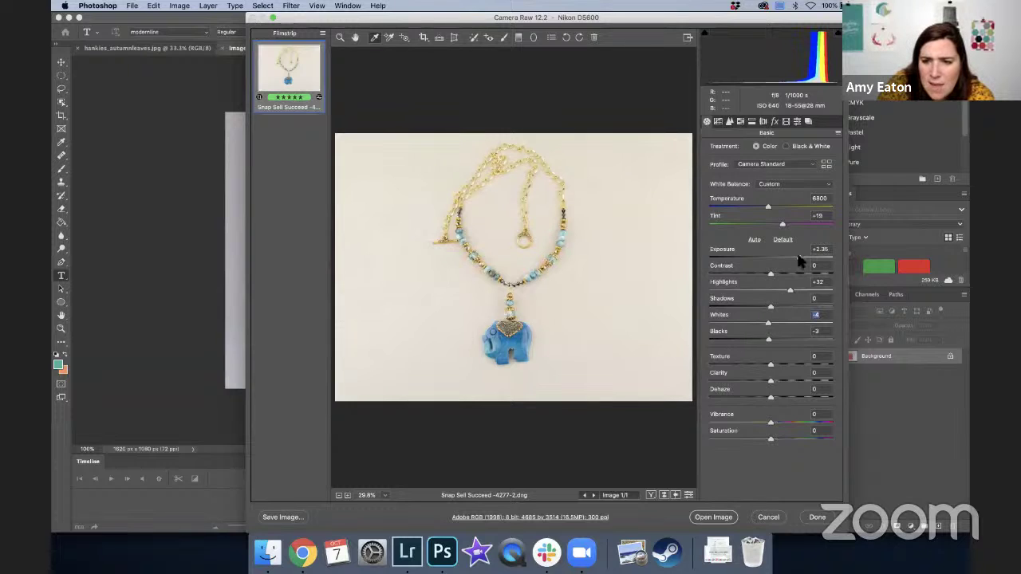
pyautogui.moveTo(771, 311); pyautogui.dragTo(784, 313)
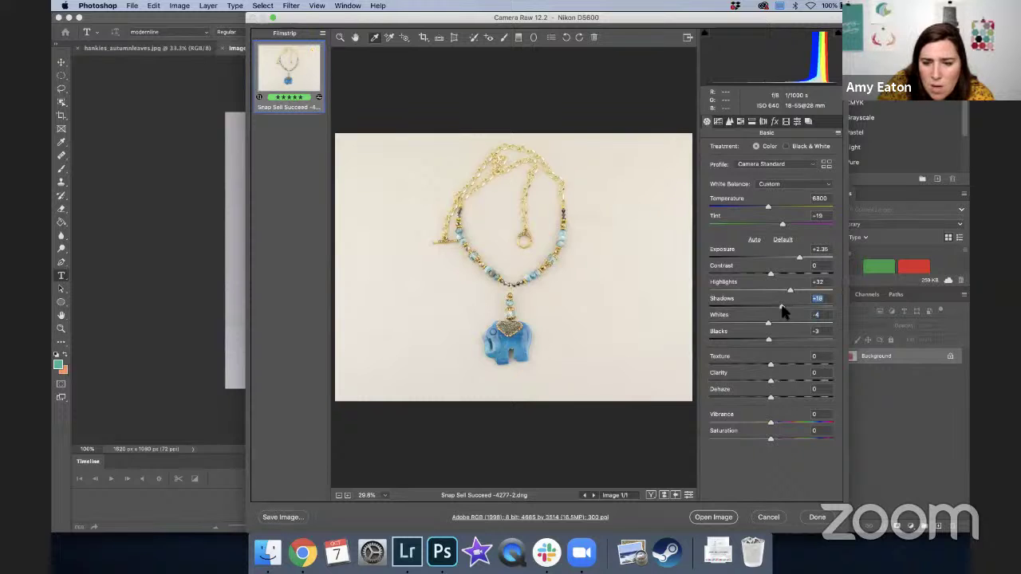
# Shape the RGB point tone curve with its black point at input 10, output 0 and a midpoint at input 129, output 135
pyautogui.click(717, 123)
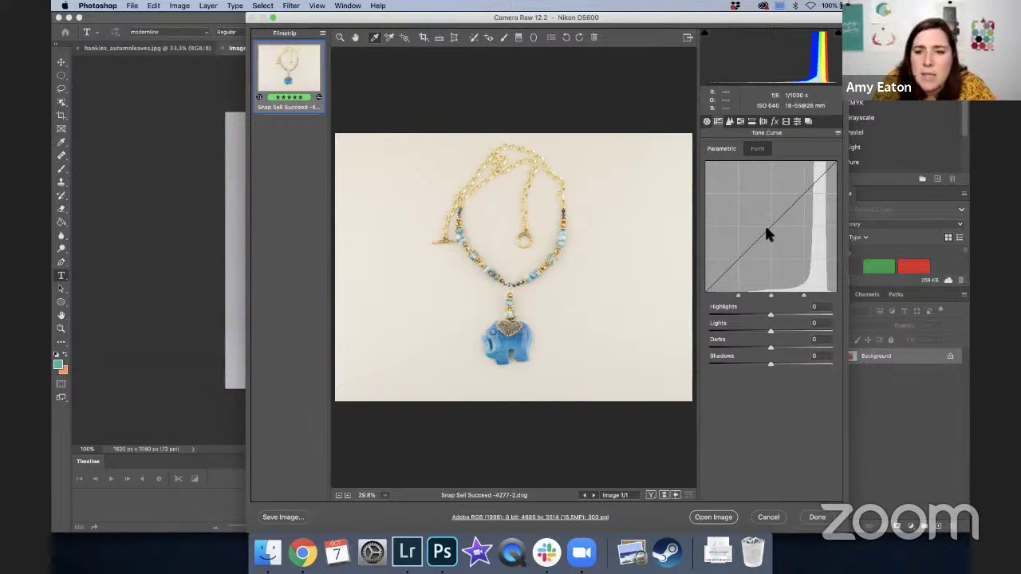
pyautogui.click(759, 150)
pyautogui.moveTo(773, 264); pyautogui.dragTo(767, 253)
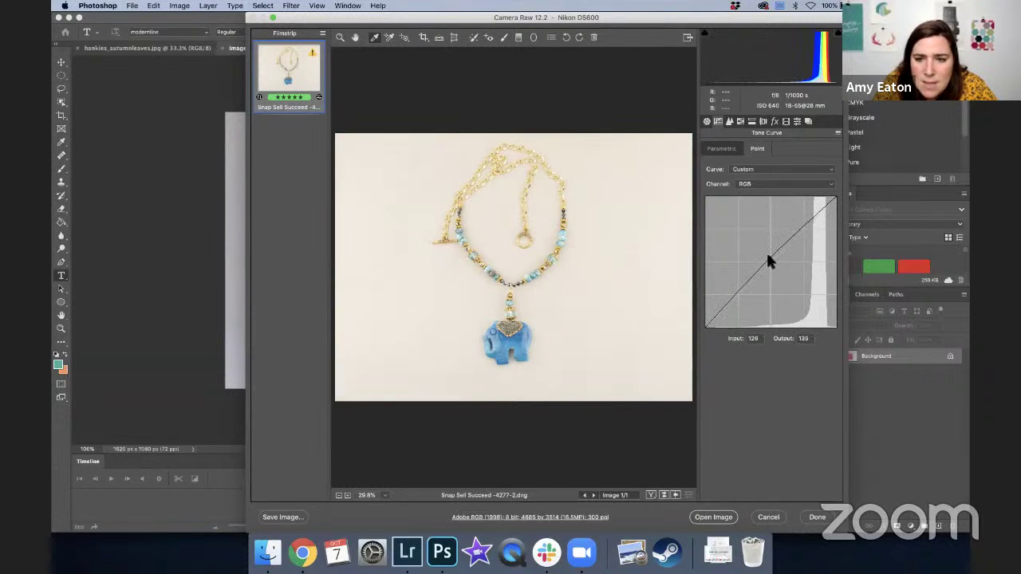
pyautogui.moveTo(706, 326); pyautogui.dragTo(709, 327)
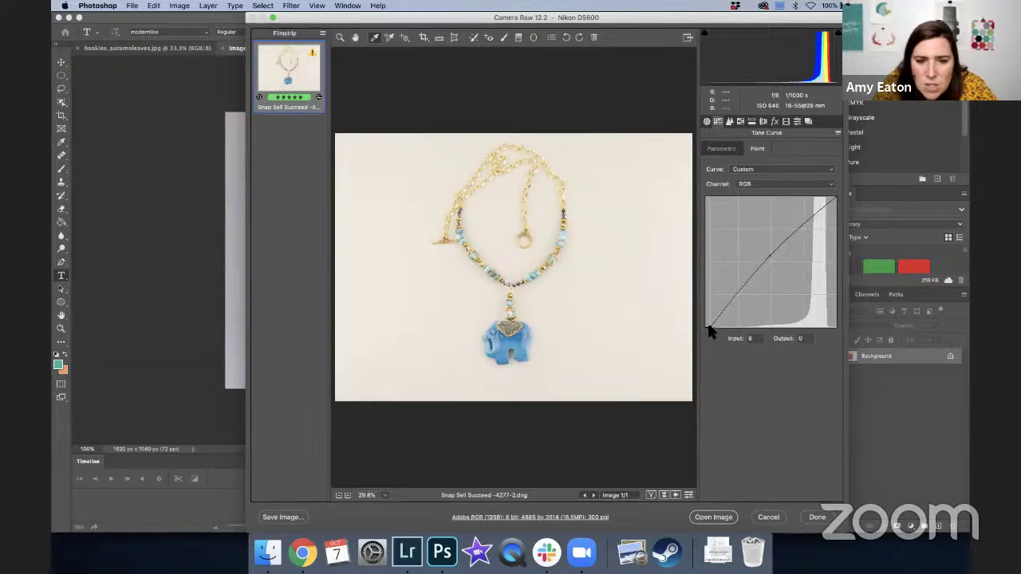
pyautogui.moveTo(709, 330); pyautogui.dragTo(710, 331)
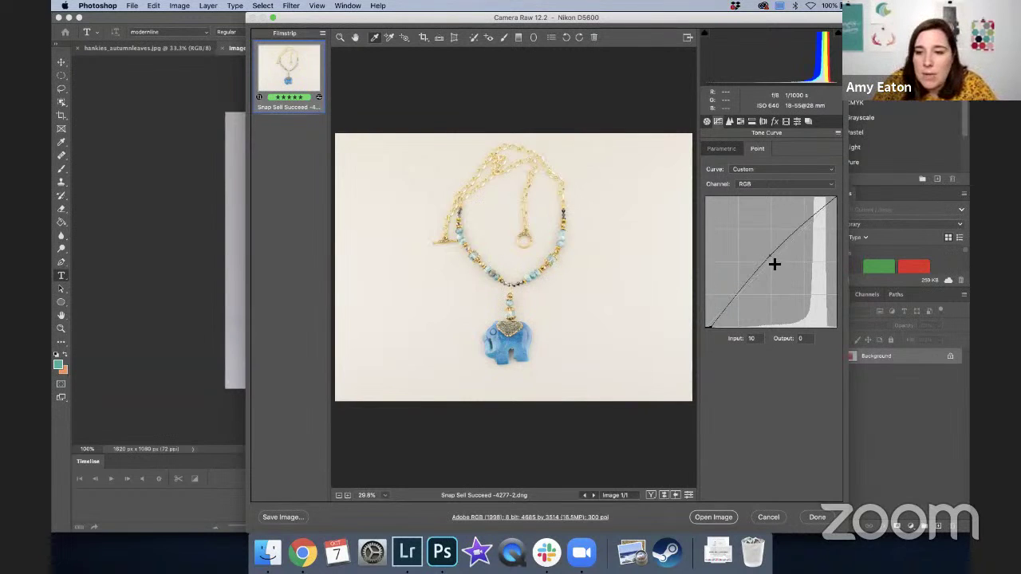
pyautogui.moveTo(770, 256); pyautogui.dragTo(770, 262)
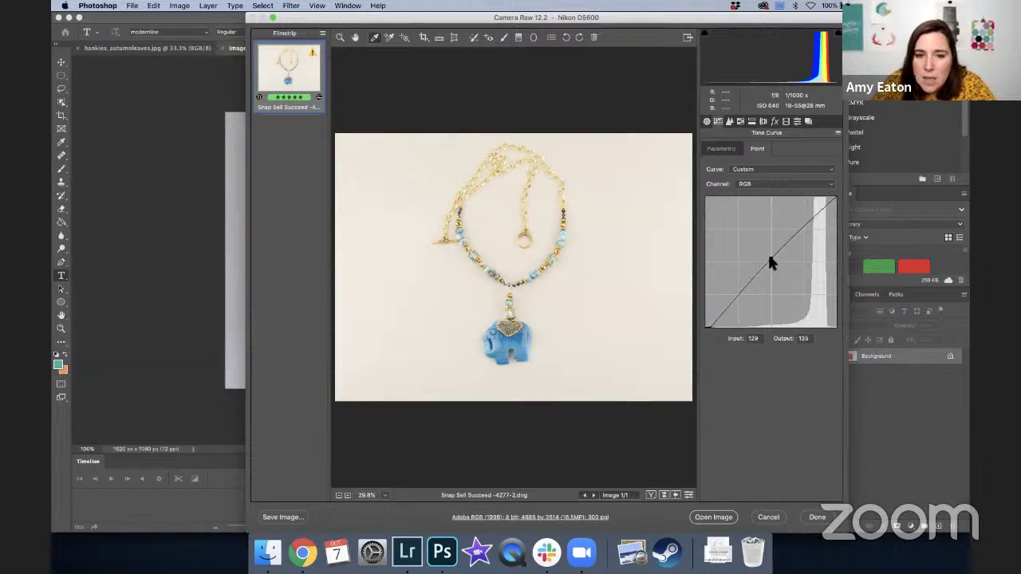
# Add a highlight point to the RGB tone curve at input 232, output 229, and pull the midpoint down near input 137
pyautogui.click(772, 260)
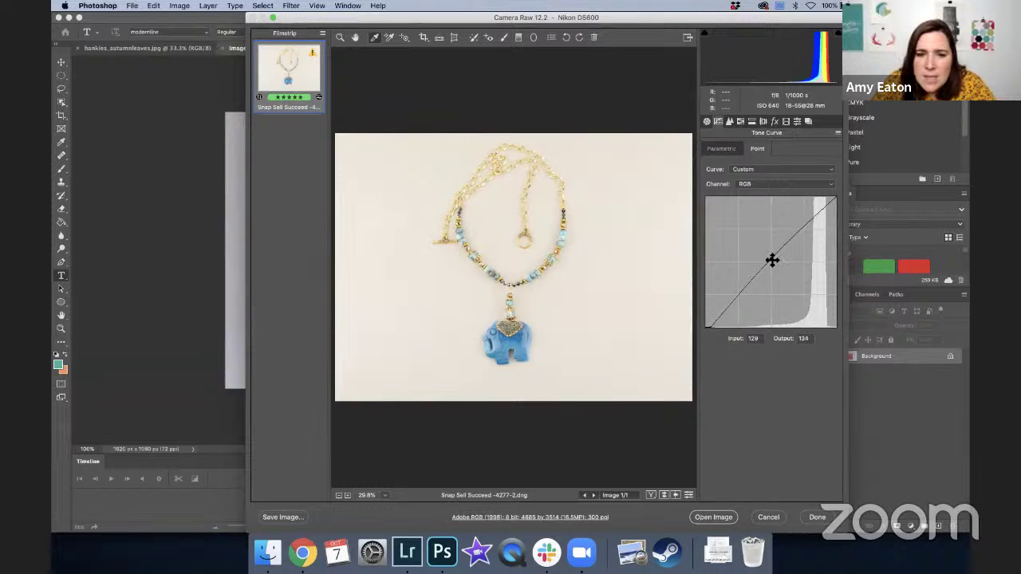
pyautogui.click(826, 211)
pyautogui.moveTo(825, 209); pyautogui.dragTo(822, 208)
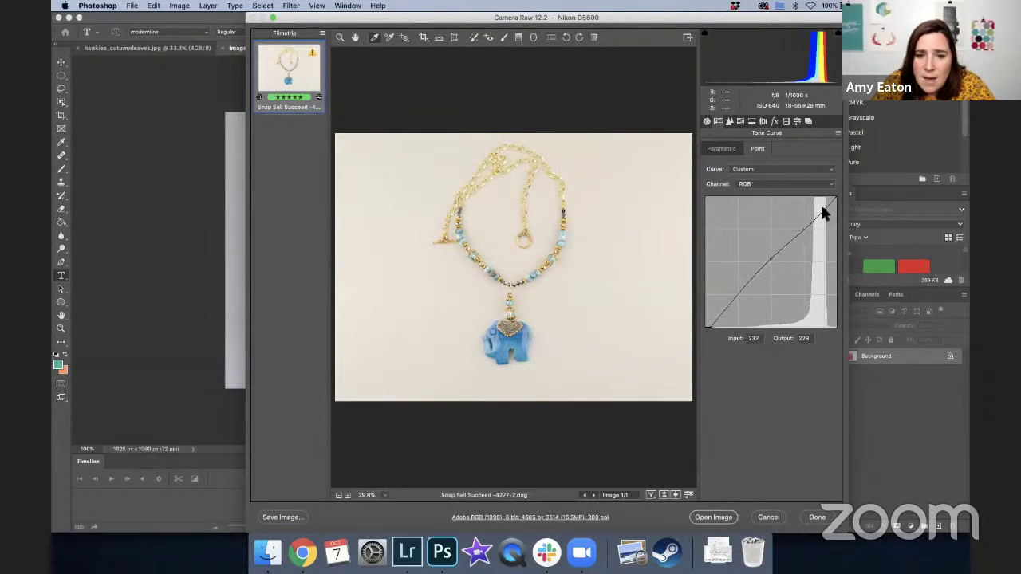
pyautogui.press('Delete')
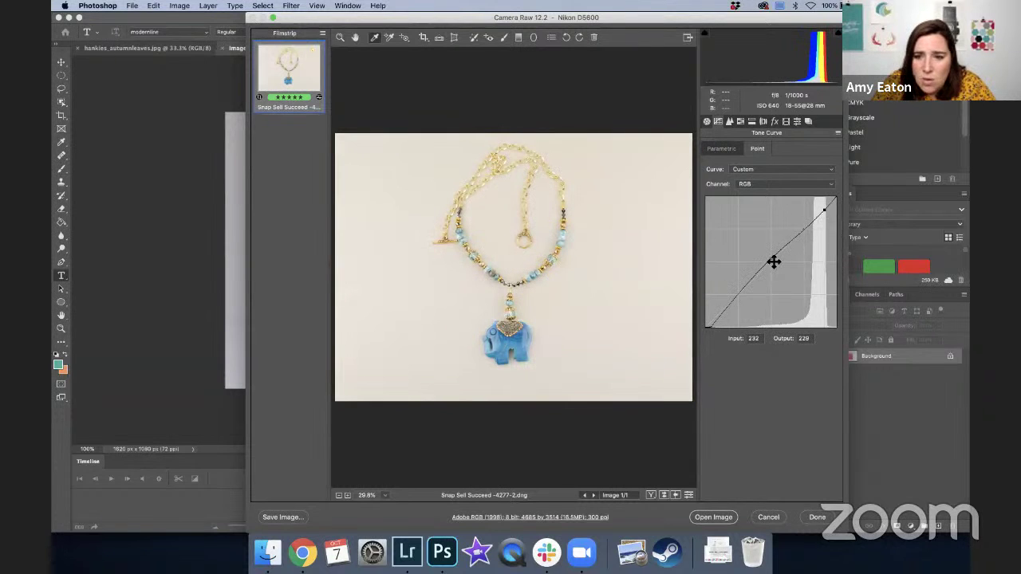
pyautogui.moveTo(769, 251); pyautogui.dragTo(773, 263)
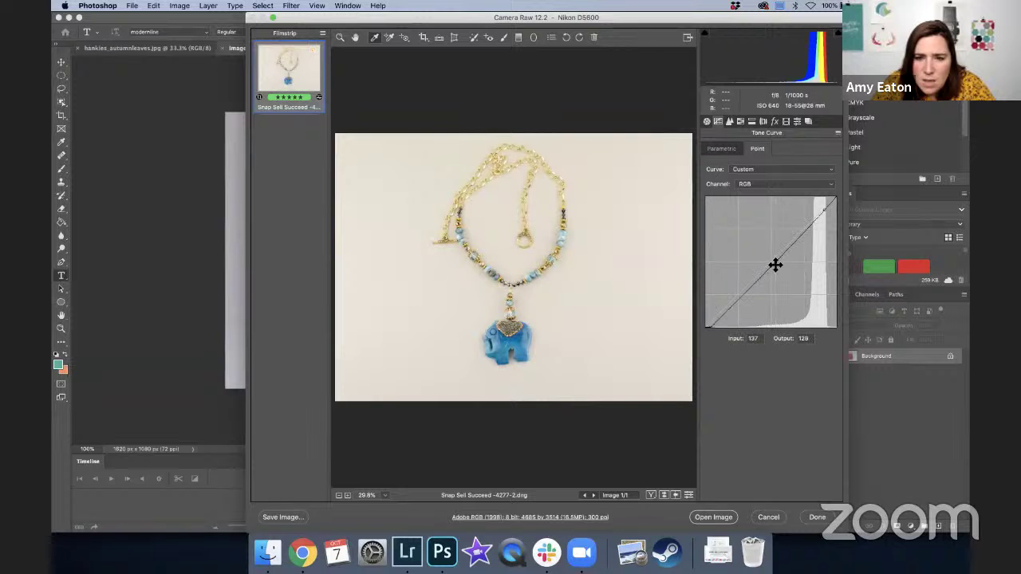
# Set the tone curve's black point to input 7, output 0, and add points at input 70, output 73 and input 198, output 185
pyautogui.click(734, 301)
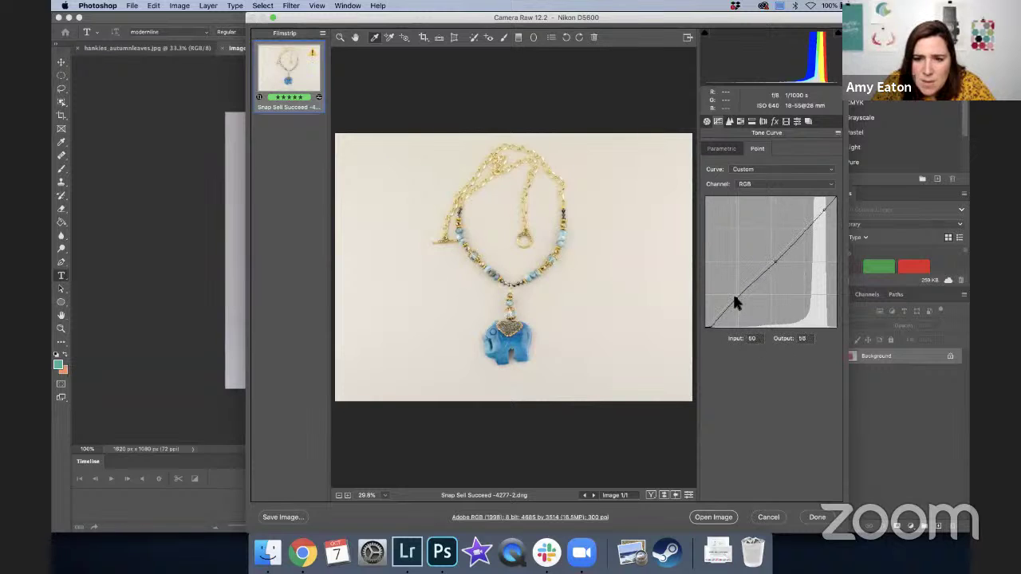
pyautogui.moveTo(734, 296); pyautogui.dragTo(707, 327)
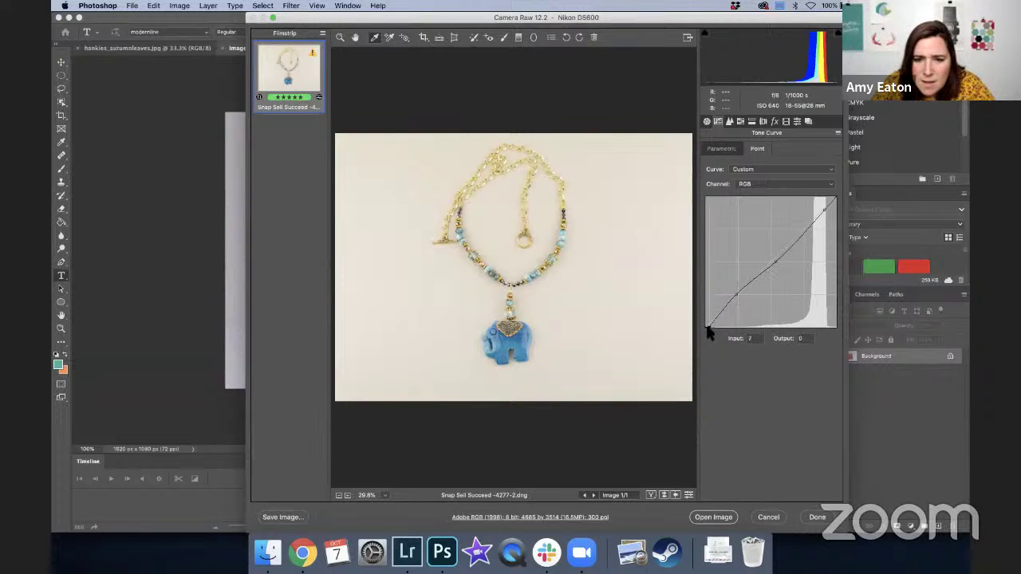
pyautogui.moveTo(738, 297); pyautogui.dragTo(740, 288)
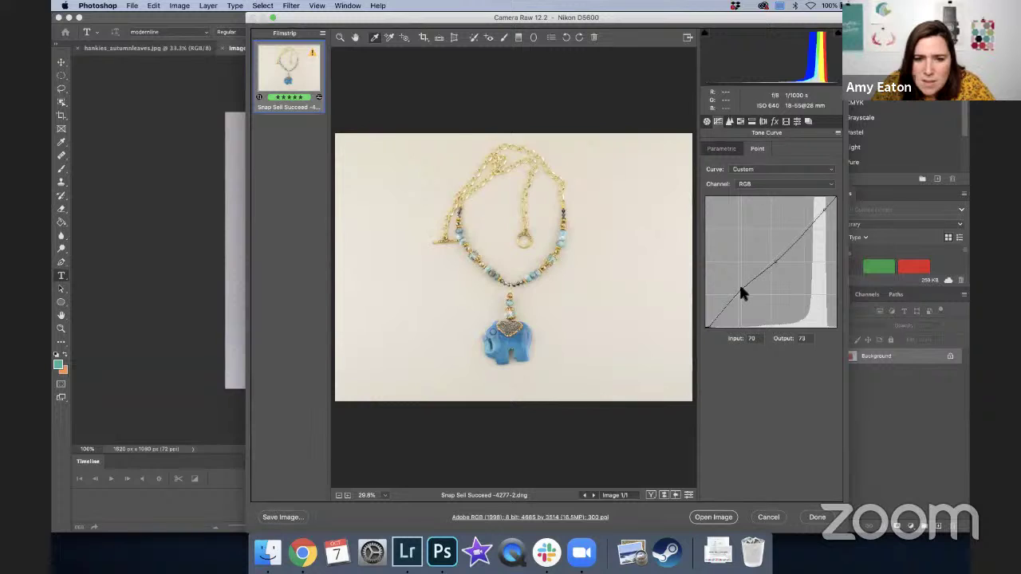
pyautogui.click(774, 262)
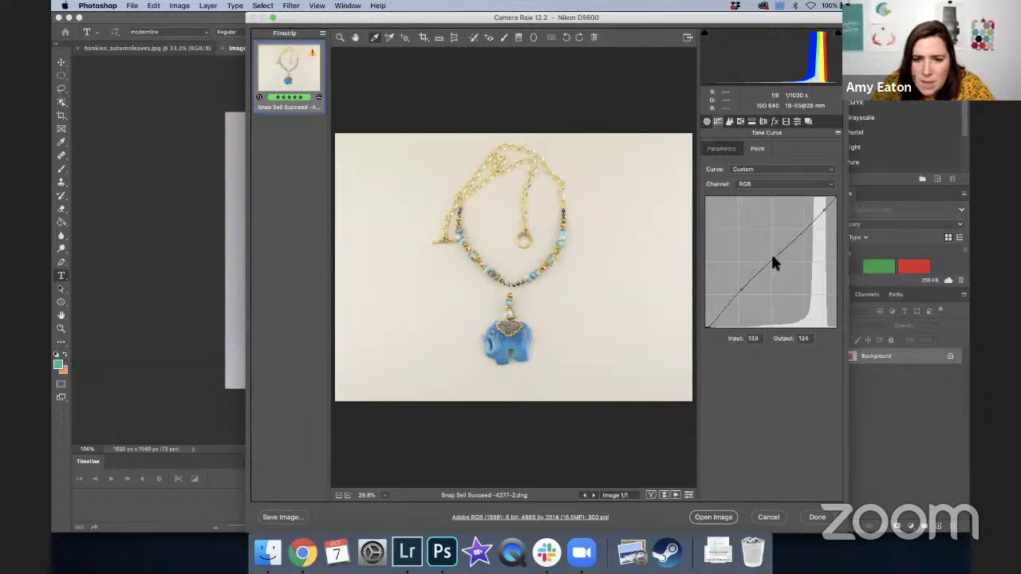
pyautogui.moveTo(771, 257); pyautogui.dragTo(808, 237)
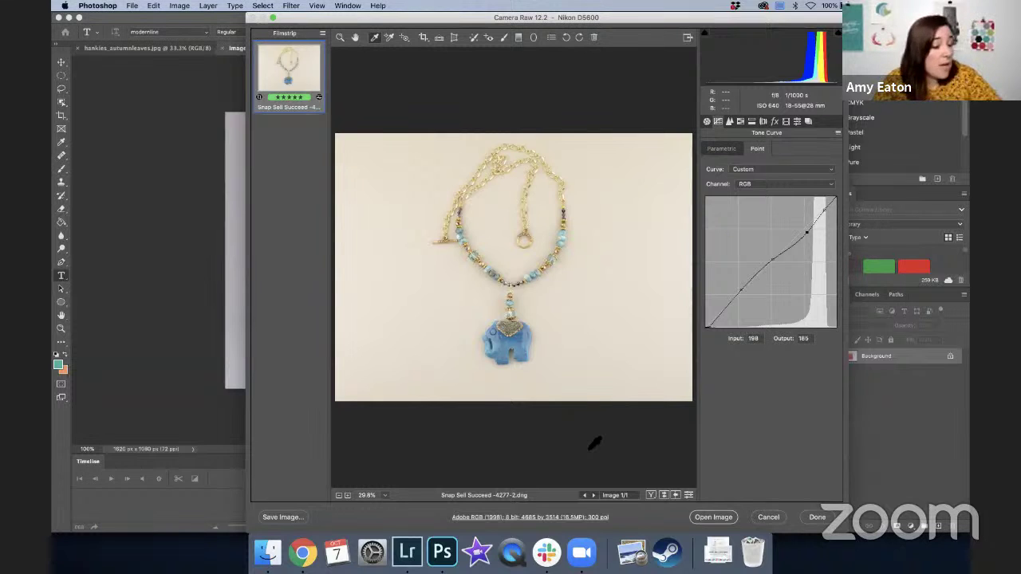
# In the basic adjustments, set Temperature to 5550, Exposure to +1.90 and Shadows to +32
pyautogui.click(707, 122)
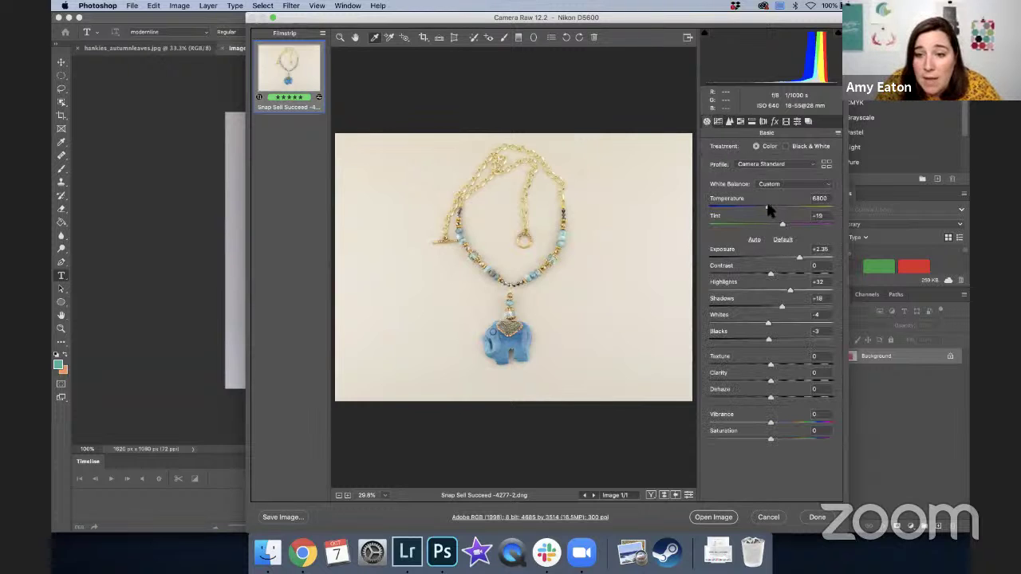
pyautogui.moveTo(768, 207); pyautogui.dragTo(753, 207)
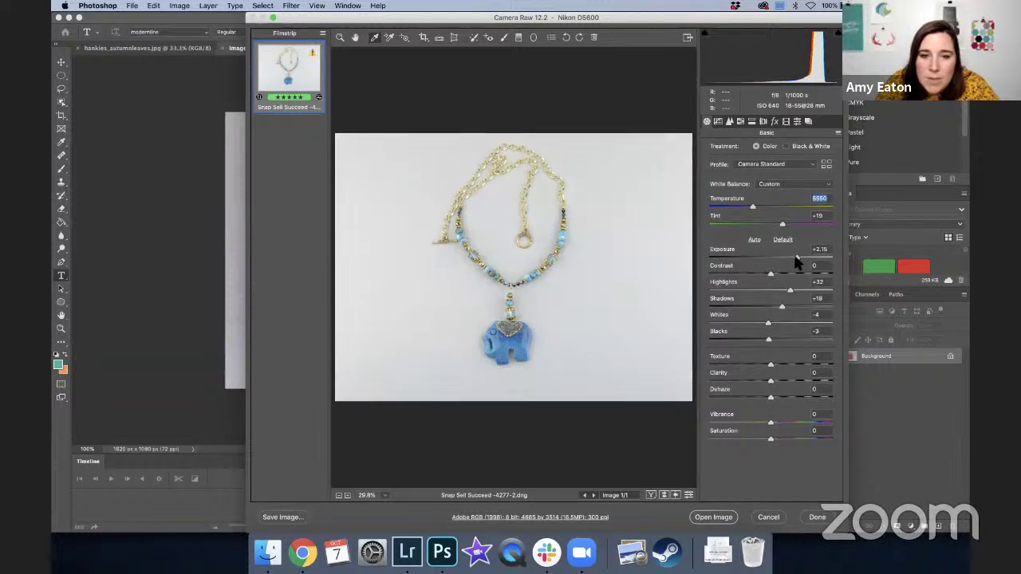
pyautogui.moveTo(794, 259); pyautogui.dragTo(792, 259)
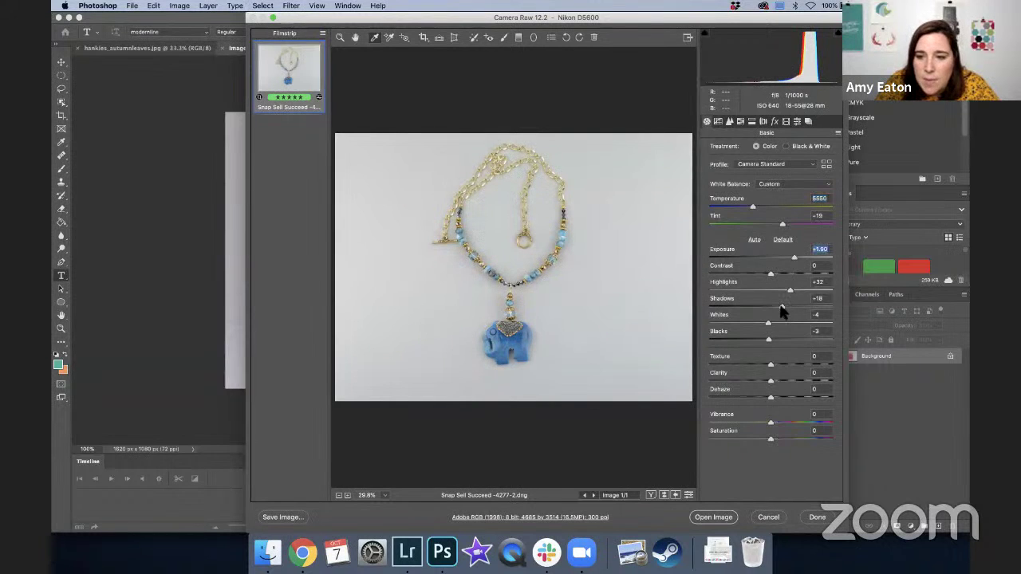
pyautogui.moveTo(781, 307); pyautogui.dragTo(790, 311)
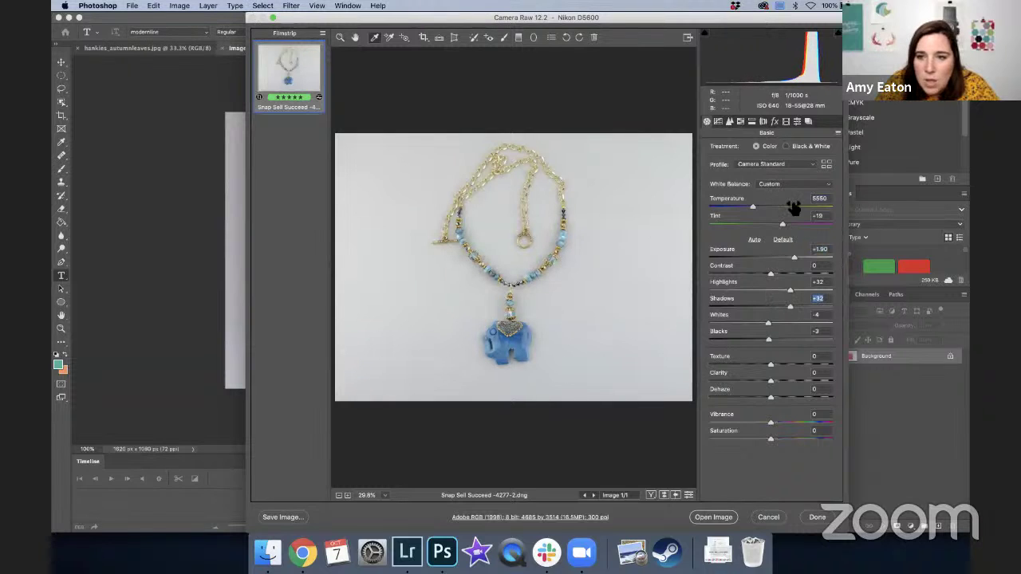
# Add a deep-shadow point to the RGB tone curve at input 24, output 16, and readjust the lower-midtone point
pyautogui.click(719, 122)
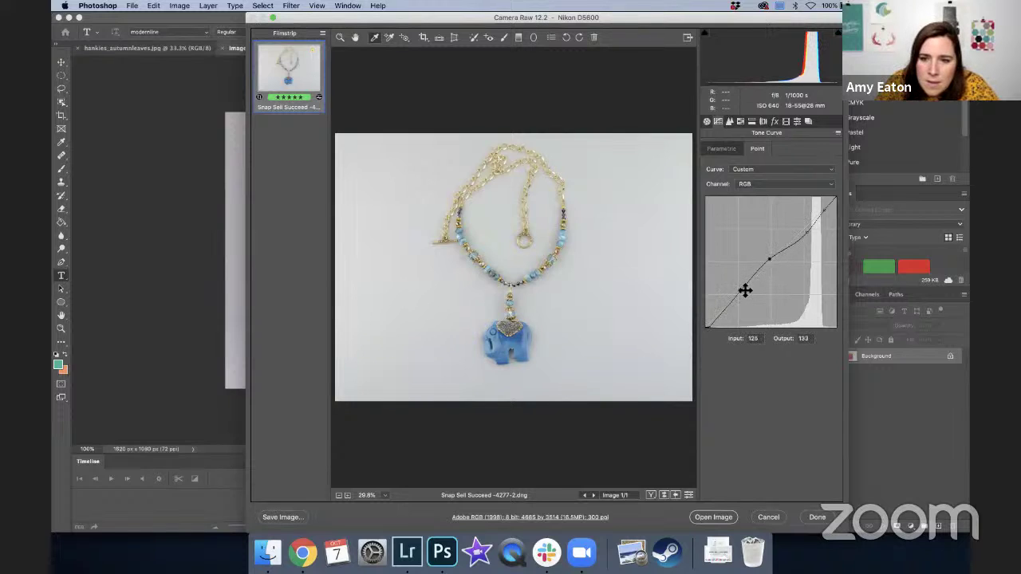
pyautogui.moveTo(745, 289); pyautogui.dragTo(737, 287)
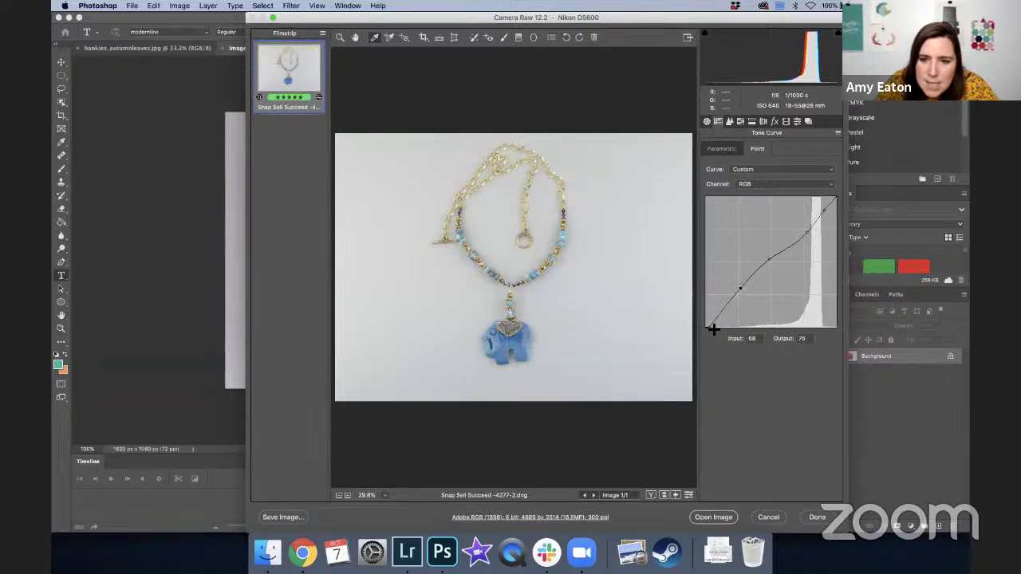
pyautogui.moveTo(718, 327); pyautogui.dragTo(717, 322)
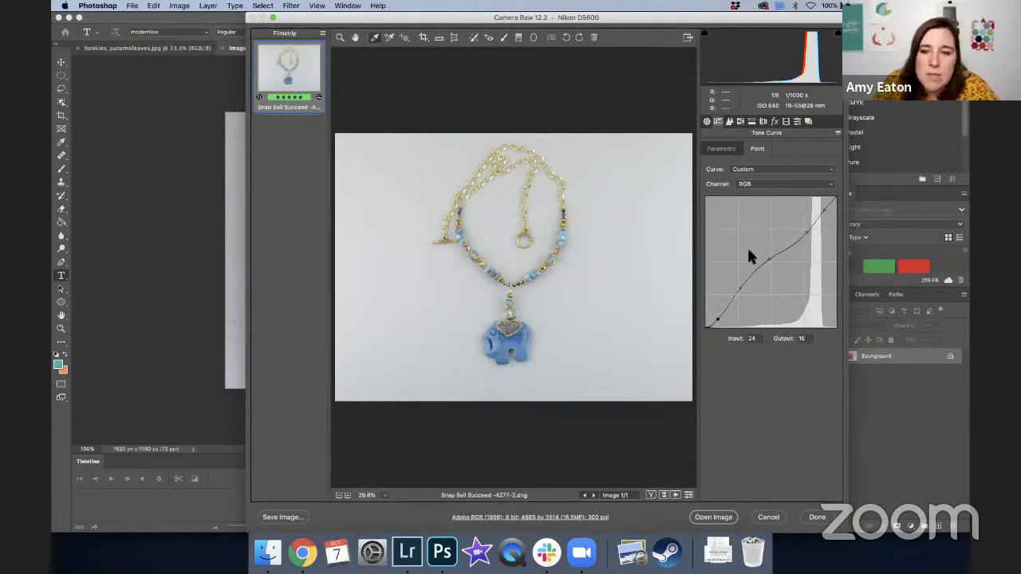
pyautogui.click(741, 291)
# Smooth the upper tone curve, placing the highlight point at input 230, output 229 and the midpoint at input 131, output 140
pyautogui.moveTo(810, 231)
pyautogui.mouseDown()
pyautogui.moveTo(807, 221)
pyautogui.moveTo(802, 236)
pyautogui.mouseUp()
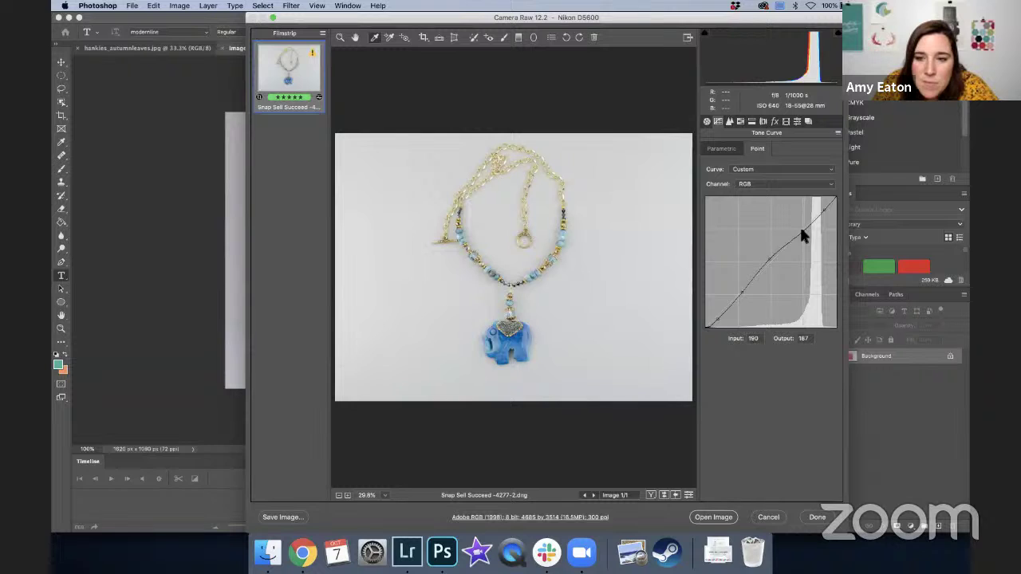
pyautogui.click(801, 231)
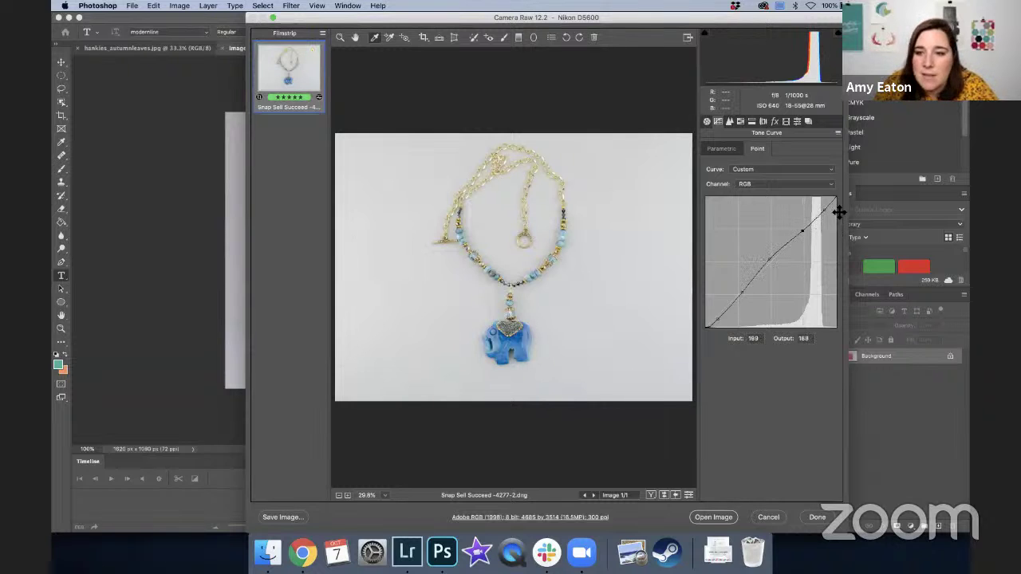
pyautogui.moveTo(824, 212); pyautogui.dragTo(825, 212)
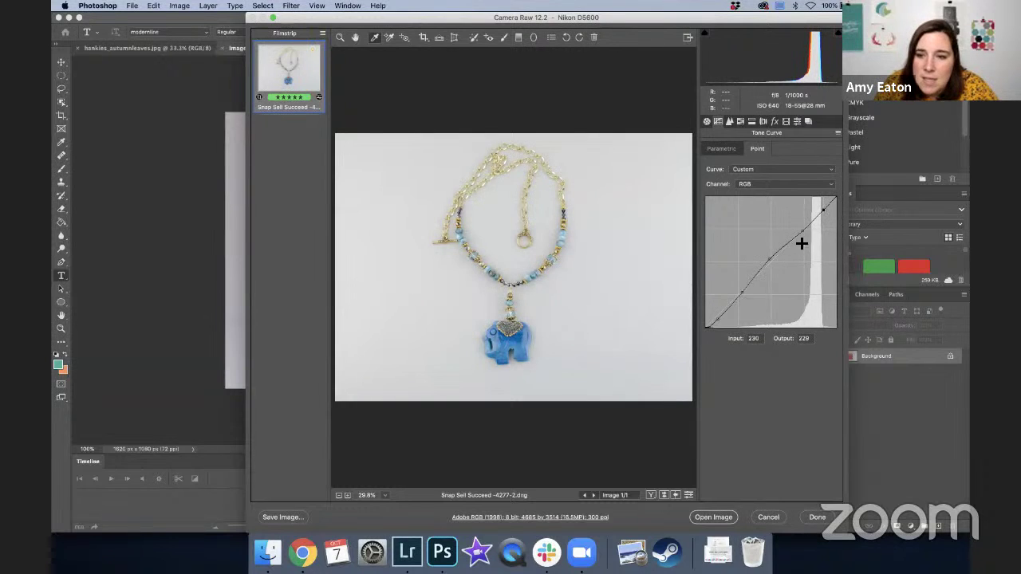
pyautogui.moveTo(770, 259); pyautogui.dragTo(769, 252)
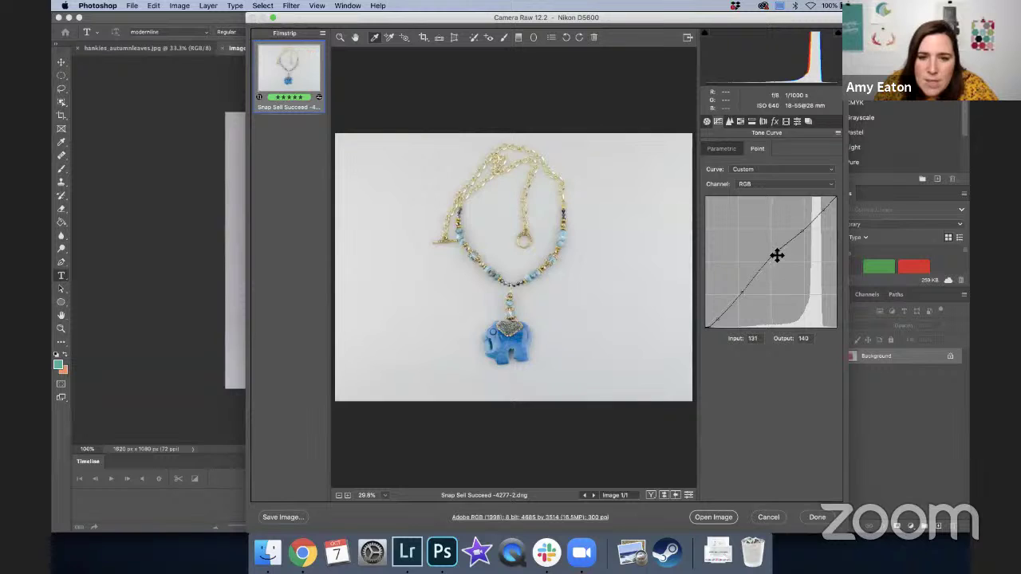
# Compare the necklace photo before and after side by side, and open the edited image from Camera Raw into Photoshop
pyautogui.click(650, 496)
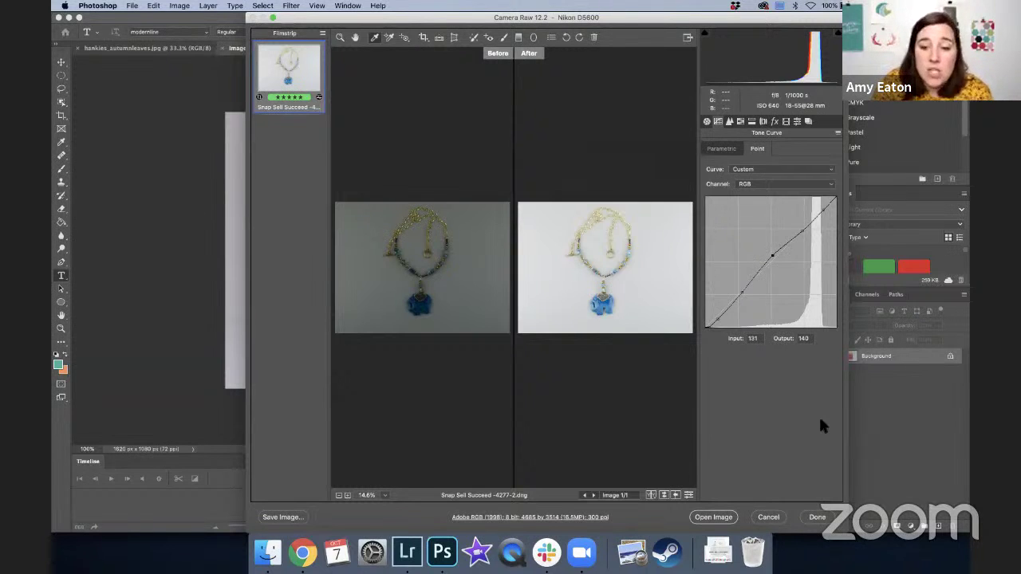
pyautogui.click(717, 518)
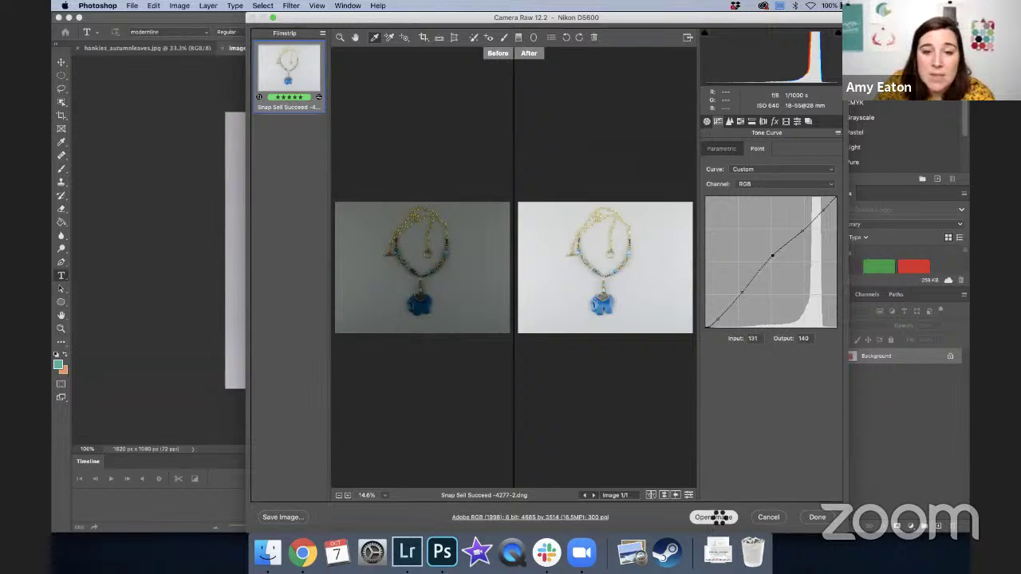
# Switch to Lightroom and back to Photoshop, and collapse the Character settings to clear the workspace
pyautogui.press('super+Tab')
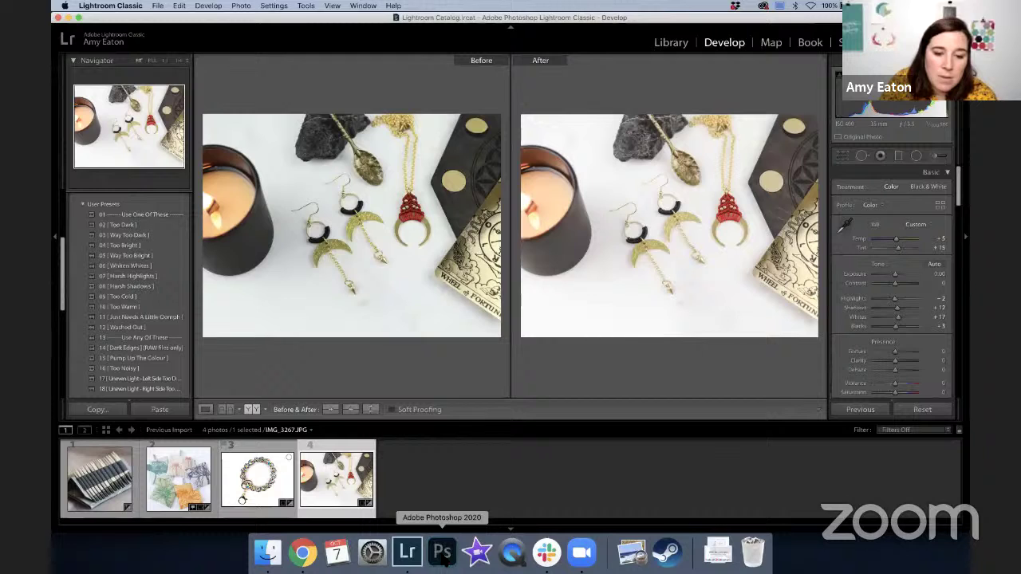
pyautogui.click(441, 552)
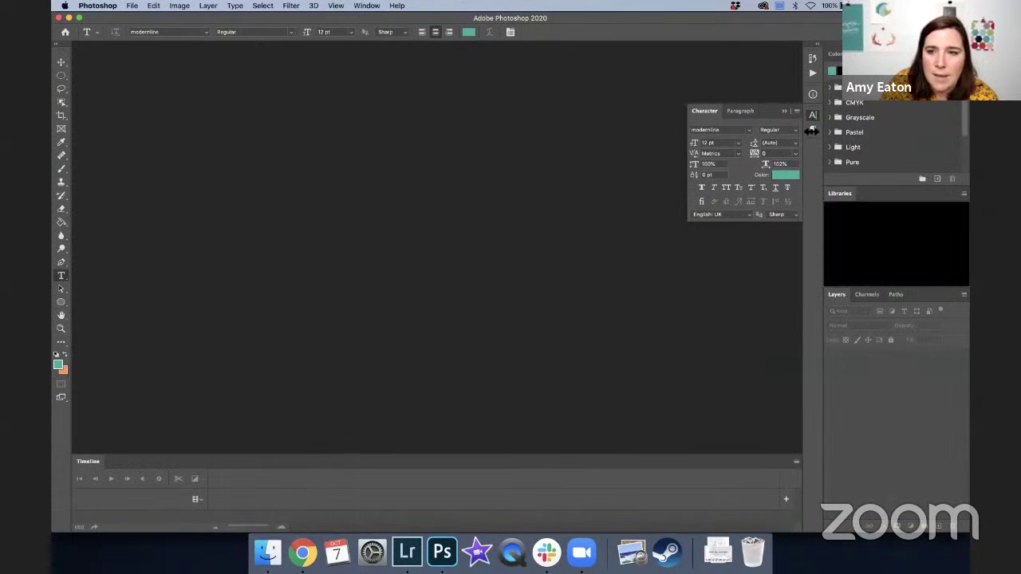
pyautogui.click(813, 115)
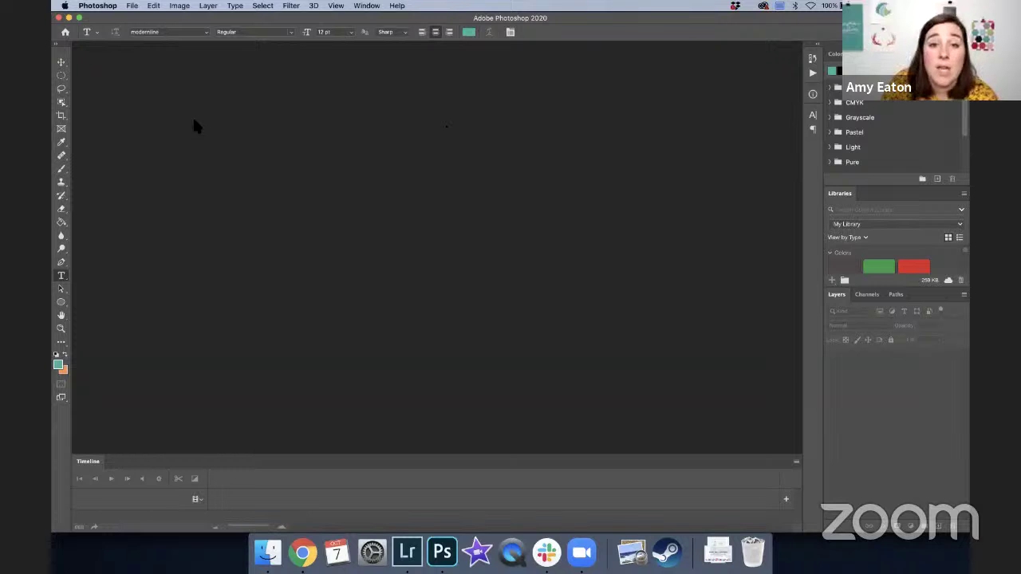
# Open Image.jpeg and hankies_autumnleaves.jpg together from the Photos For Live Photo Editing folder
pyautogui.click(132, 7)
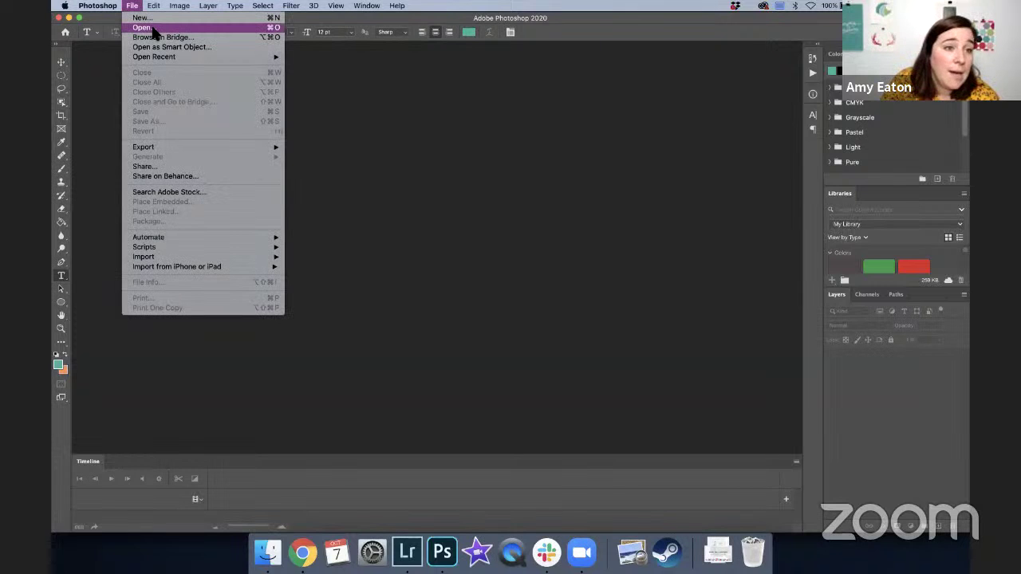
pyautogui.click(155, 29)
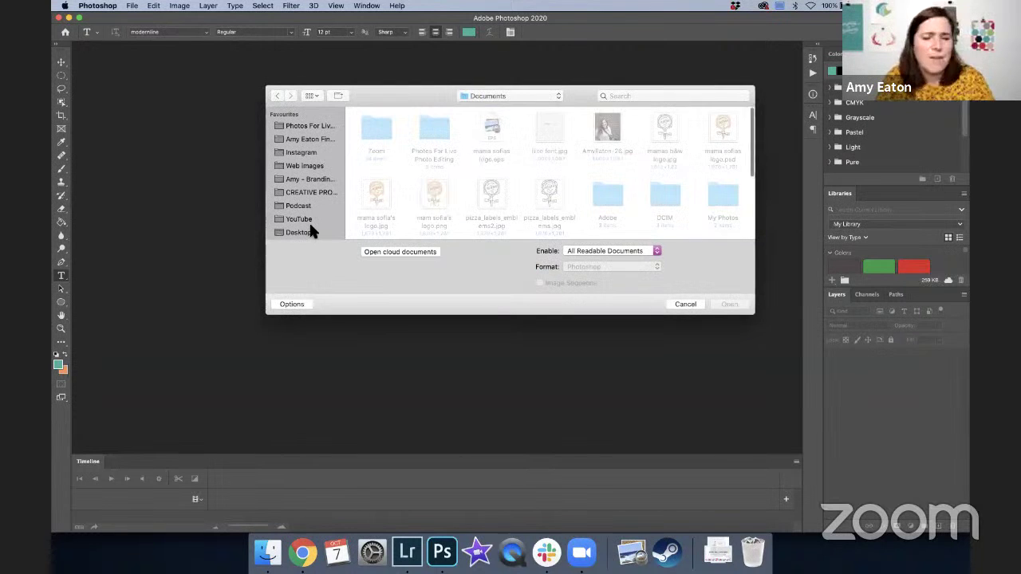
pyautogui.doubleClick(426, 134)
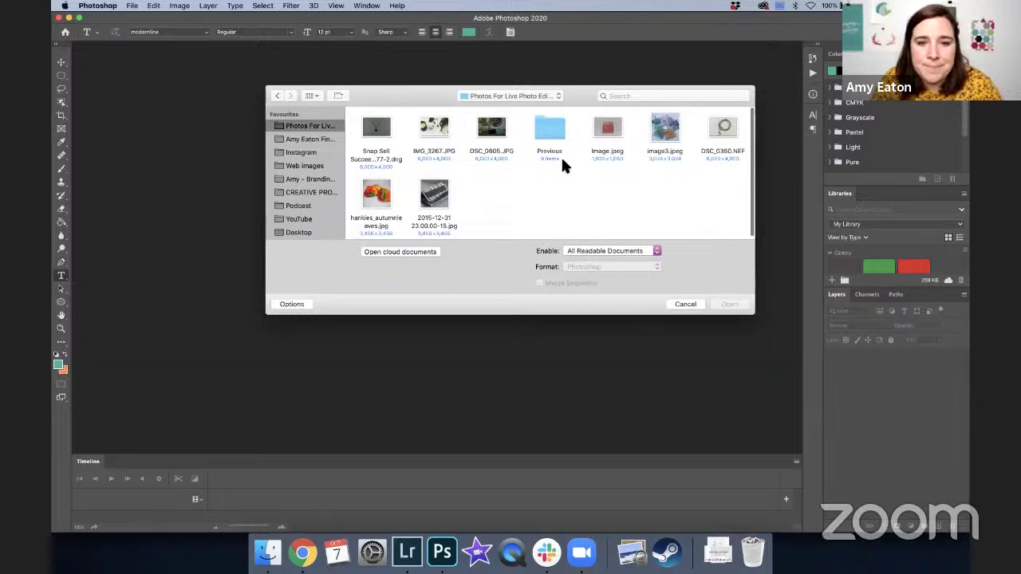
pyautogui.click(606, 132)
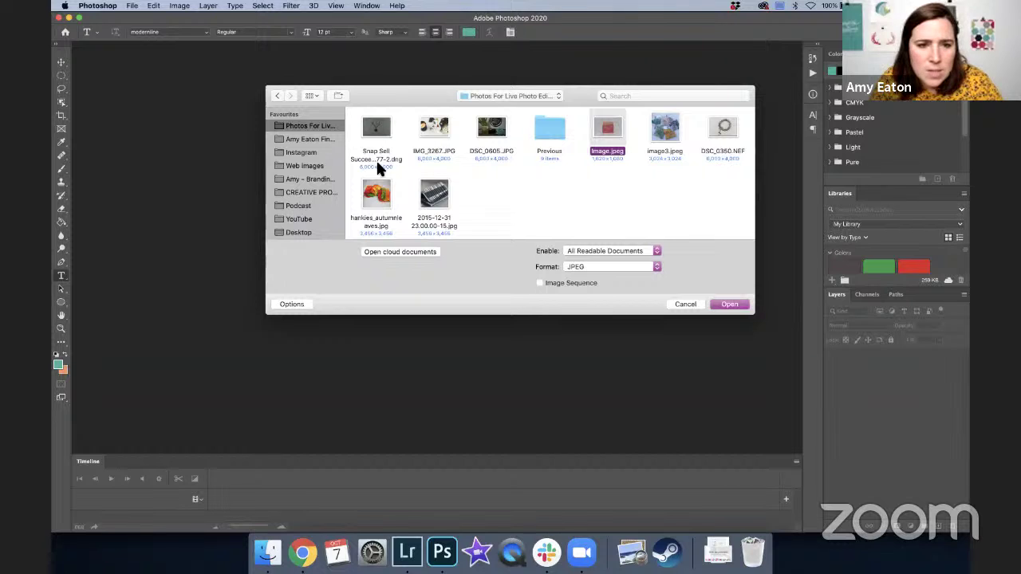
pyautogui.keyDown('super'); pyautogui.click(377, 200); pyautogui.keyUp('super')
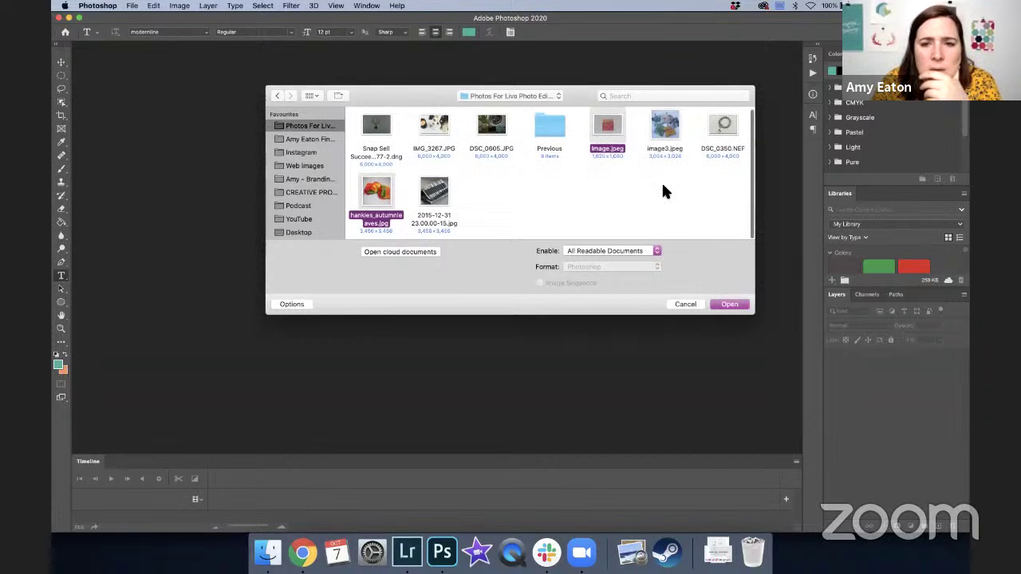
pyautogui.click(727, 304)
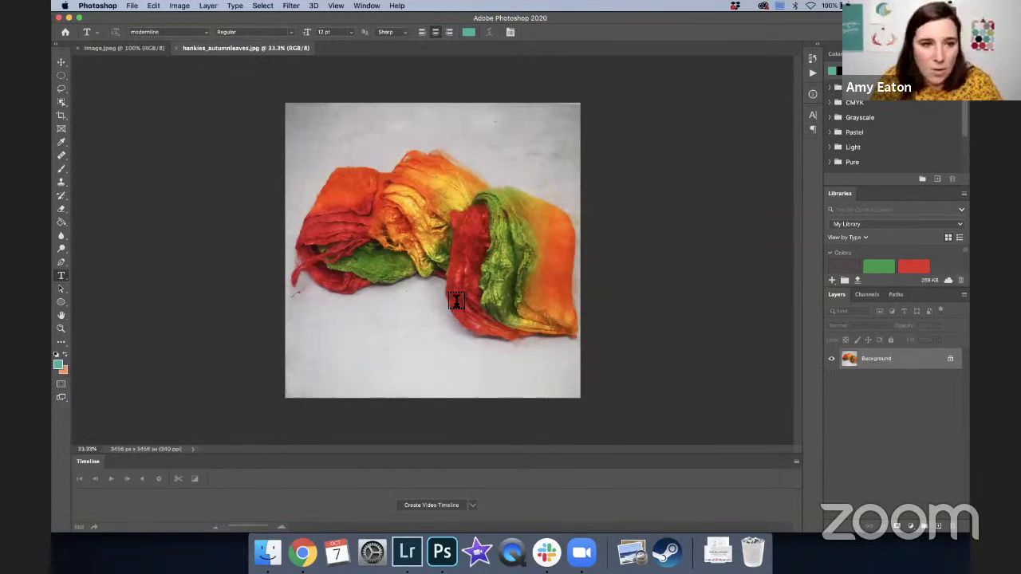
# Run the Way Too Dark action from Picture Profit Actions on Image.jpeg, and compare the photo with that layer hidden and shown
pyautogui.click(126, 48)
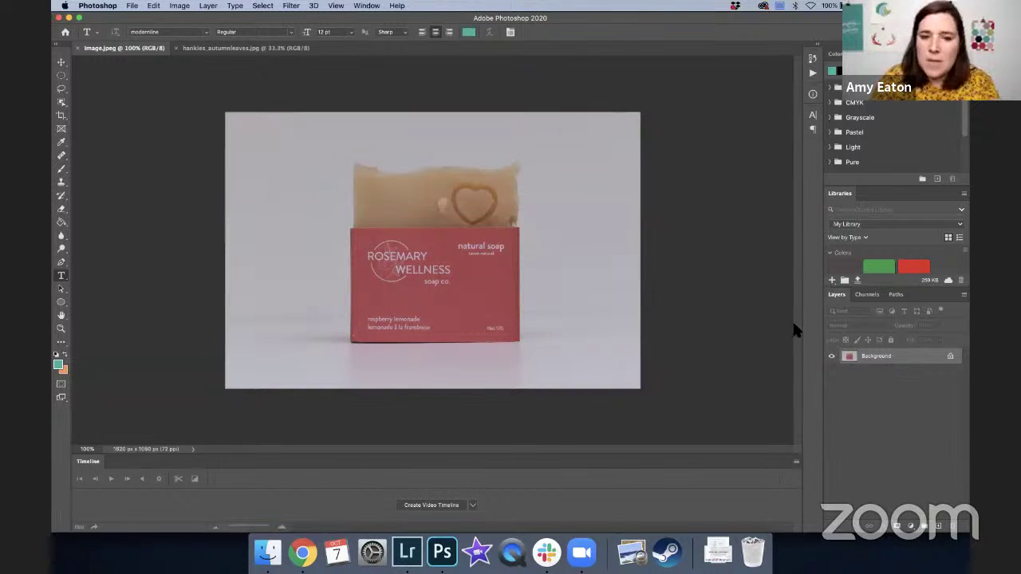
pyautogui.click(812, 72)
pyautogui.click(711, 202)
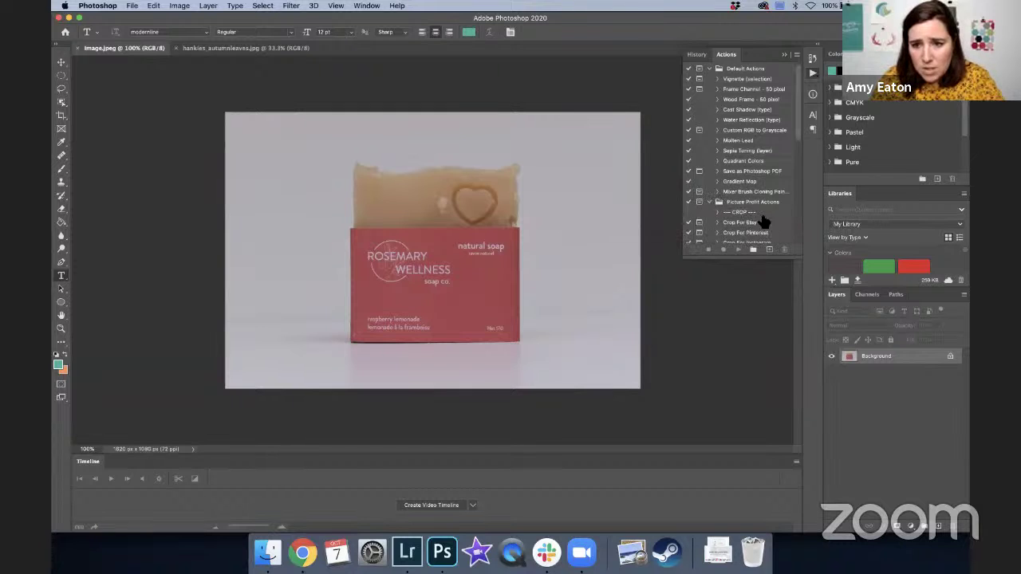
pyautogui.scroll(-4, 776, 231)
pyautogui.scroll(-3, 774, 231)
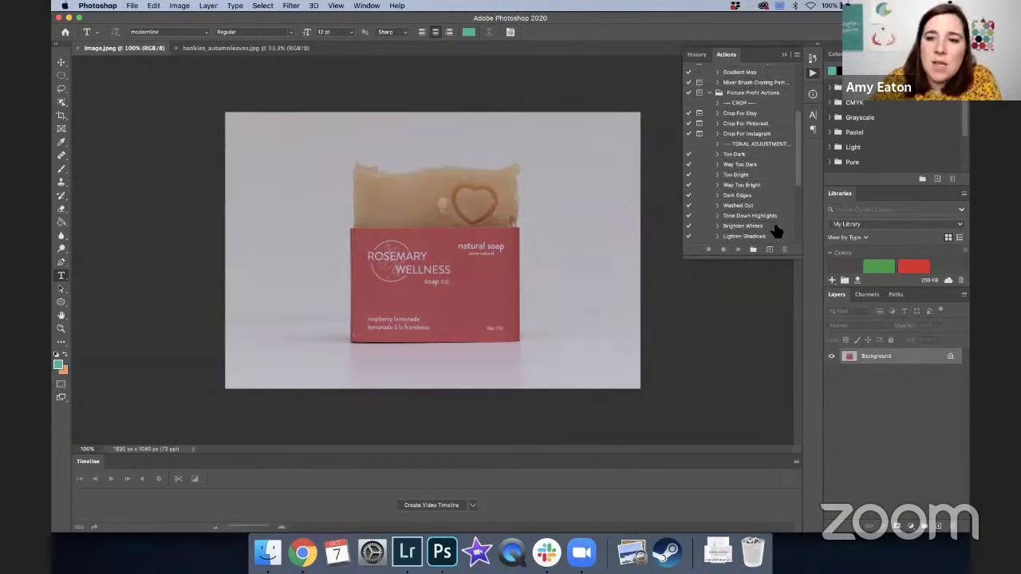
pyautogui.click(741, 165)
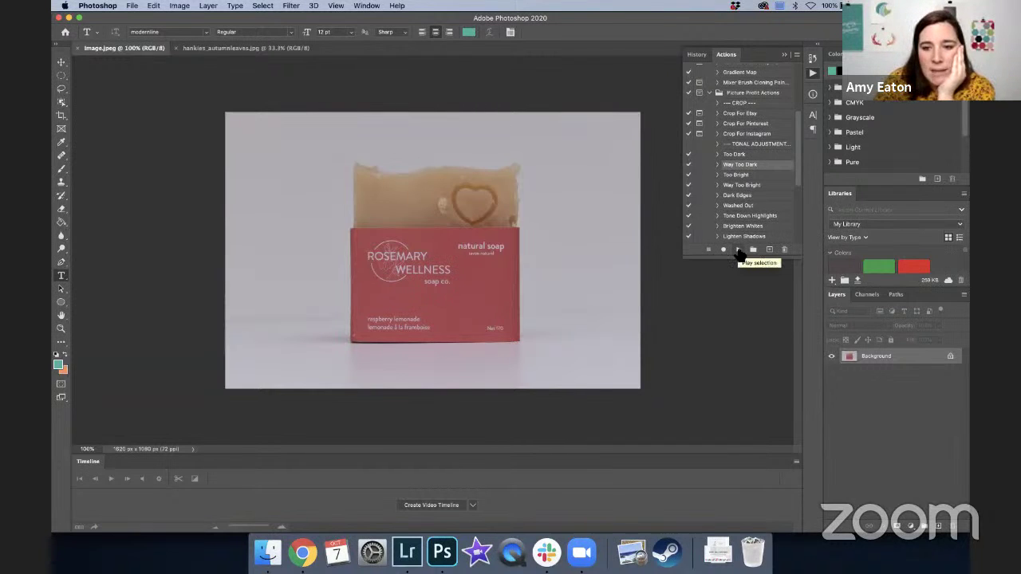
pyautogui.click(738, 252)
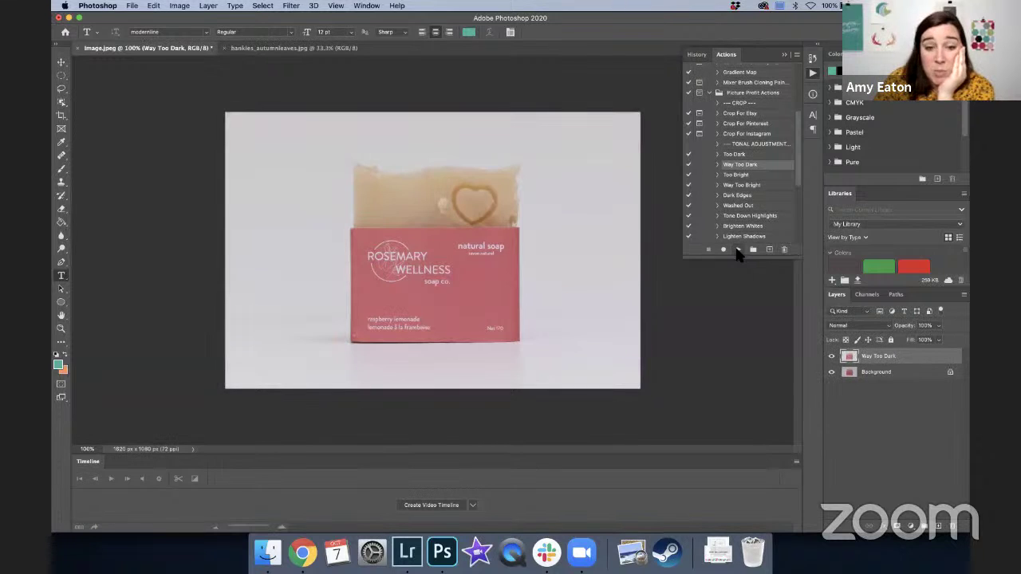
pyautogui.click(832, 356)
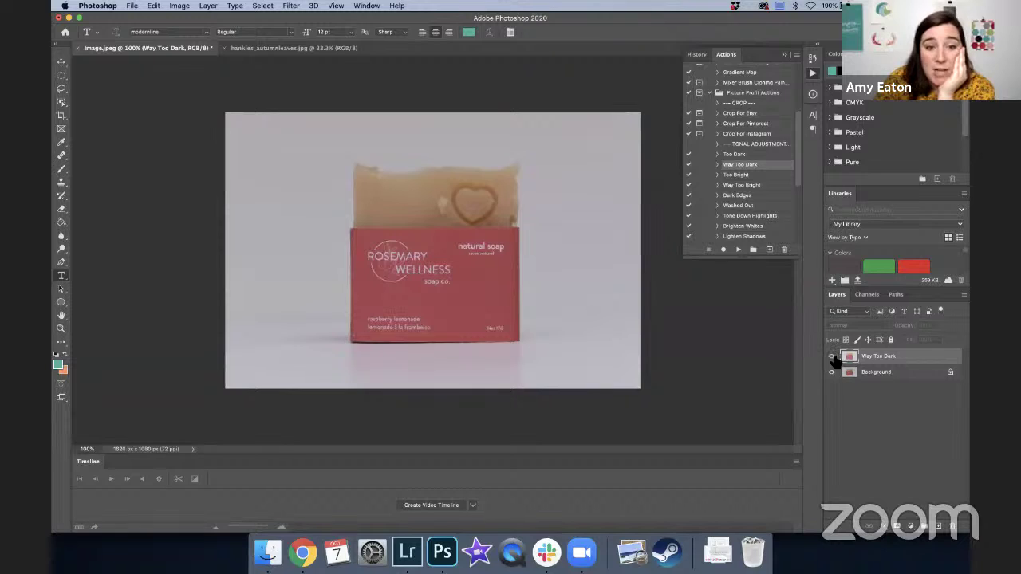
pyautogui.click(832, 356)
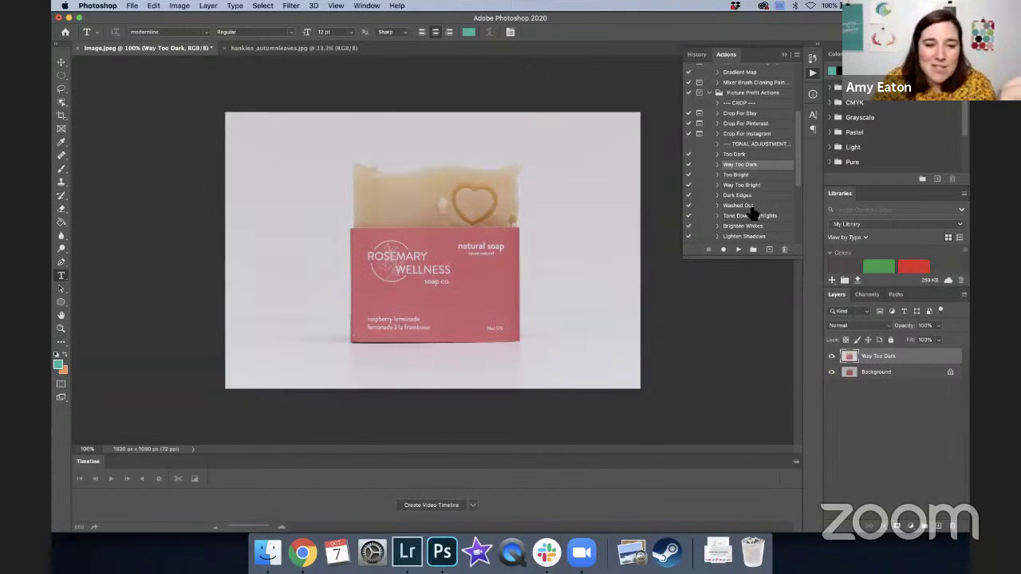
# Clear the unexpected-quit problem report with the reopen option, and send and close the Adobe crash report
pyautogui.scroll(-2, 762, 220)
pyautogui.scroll(-5, 762, 220)
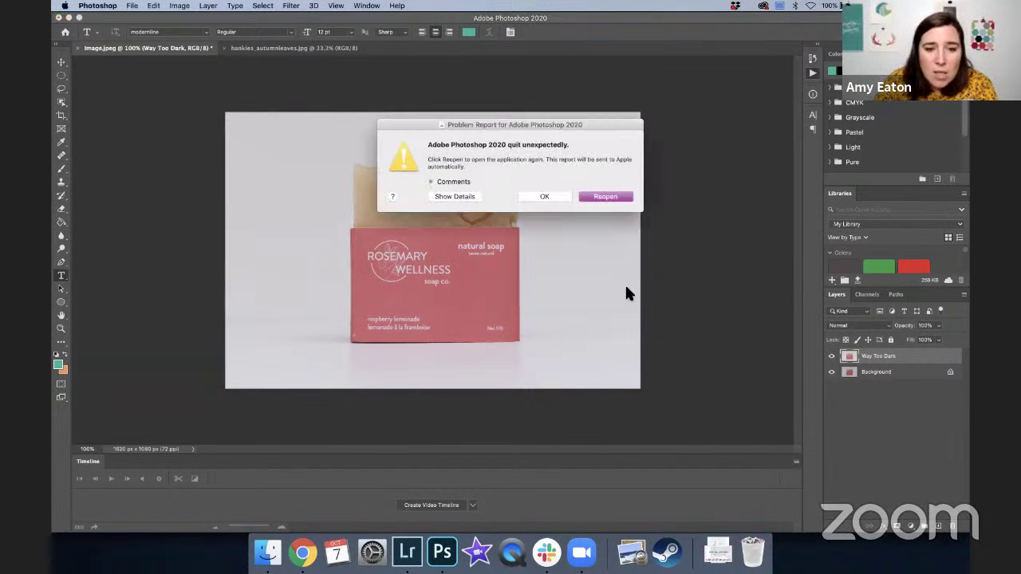
pyautogui.click(604, 197)
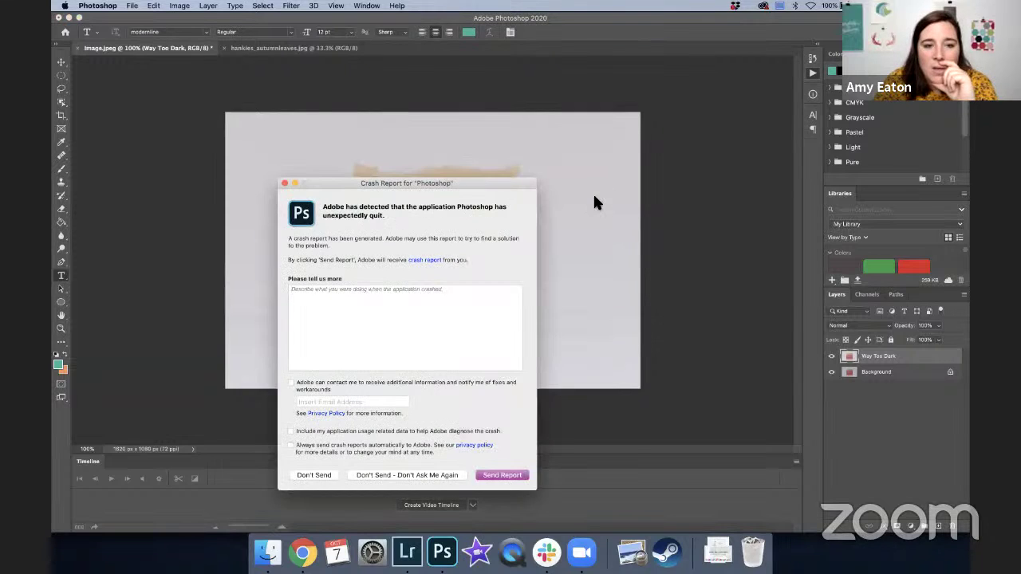
pyautogui.click(487, 474)
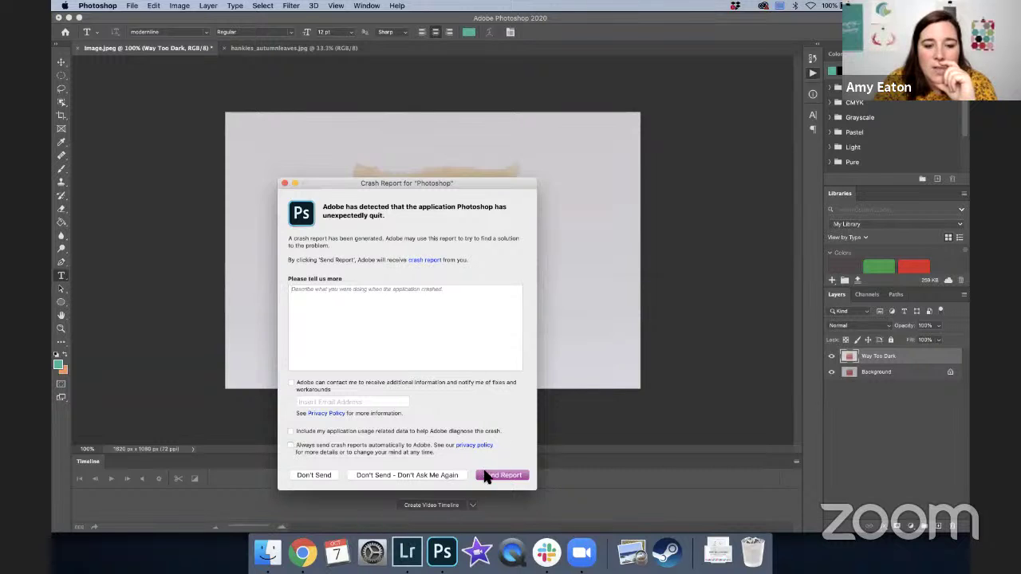
pyautogui.click(284, 183)
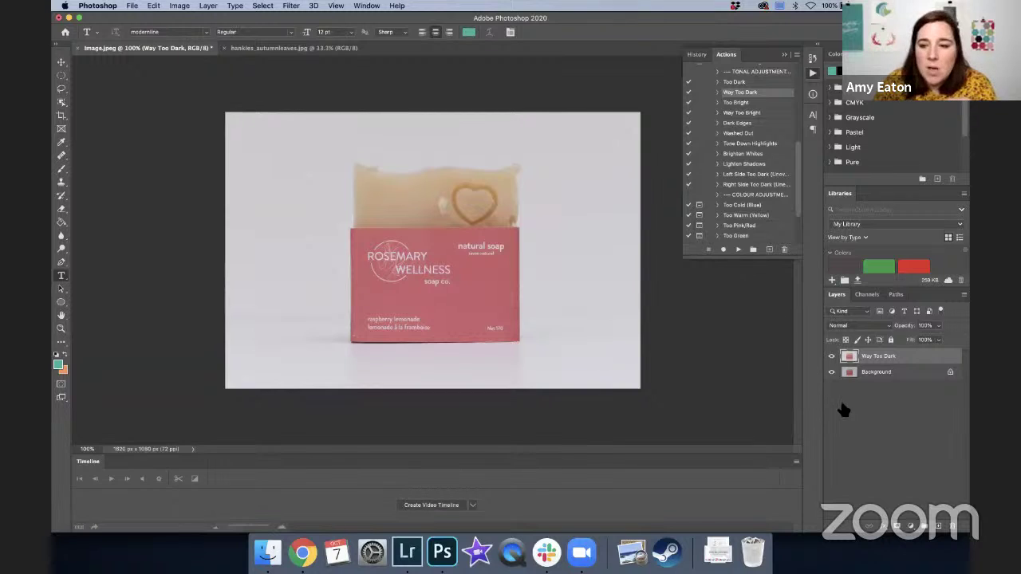
# Compare the soap photo with the Way Too Dark layer off and on, and run the Too Cold (Blue) action through its opacity message
pyautogui.click(833, 359)
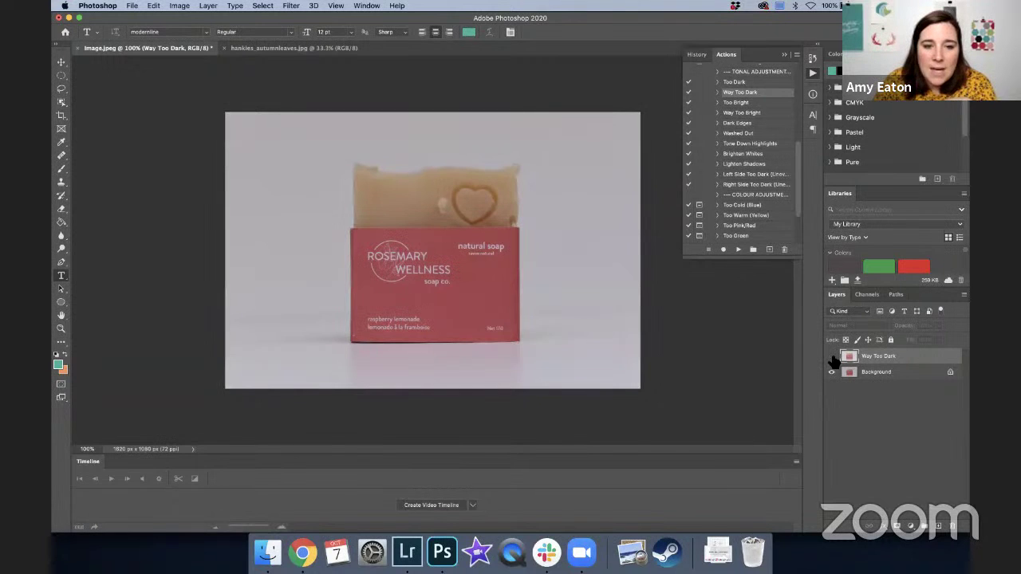
pyautogui.click(833, 358)
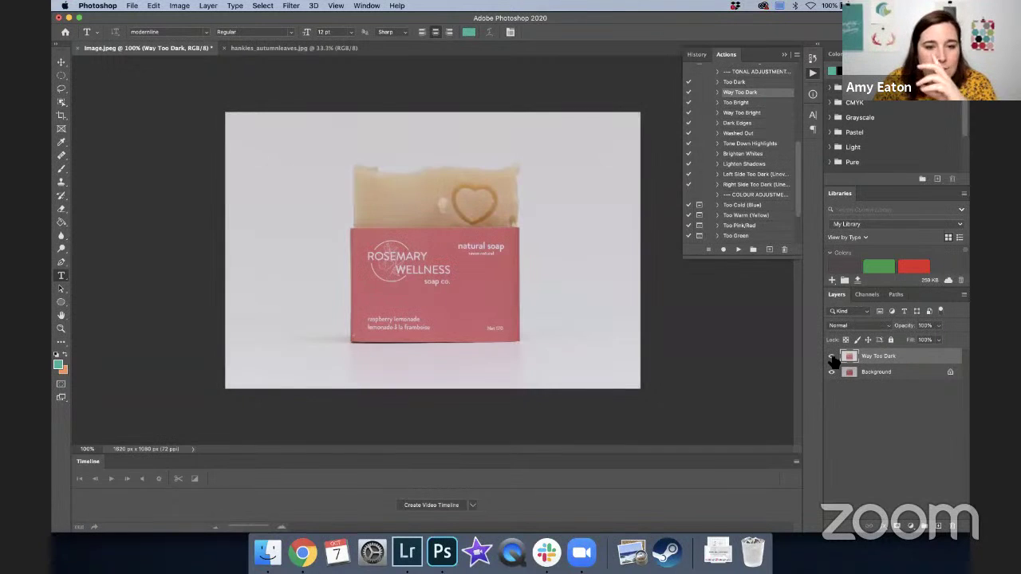
pyautogui.scroll(-2, 740, 217)
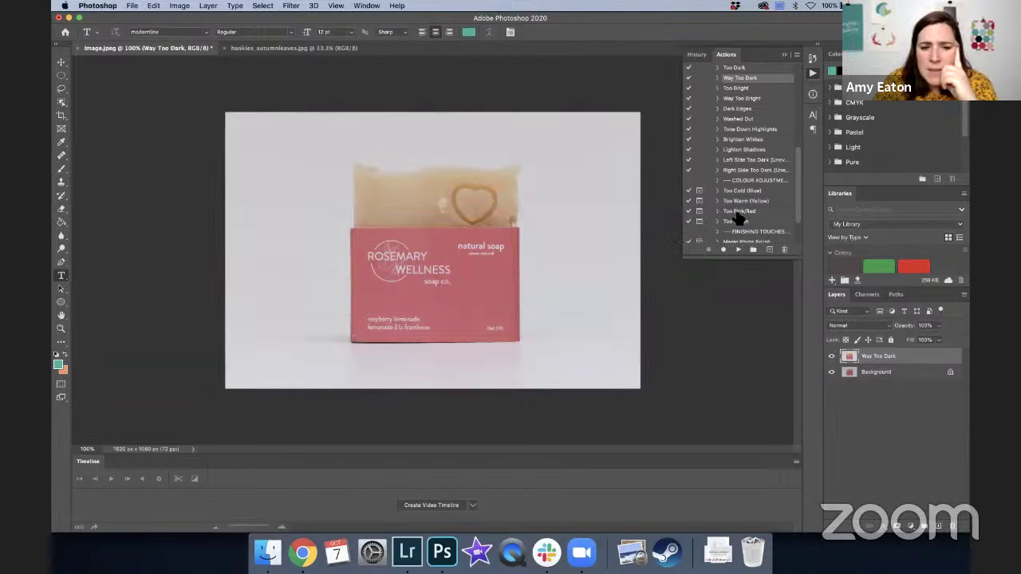
pyautogui.click(732, 201)
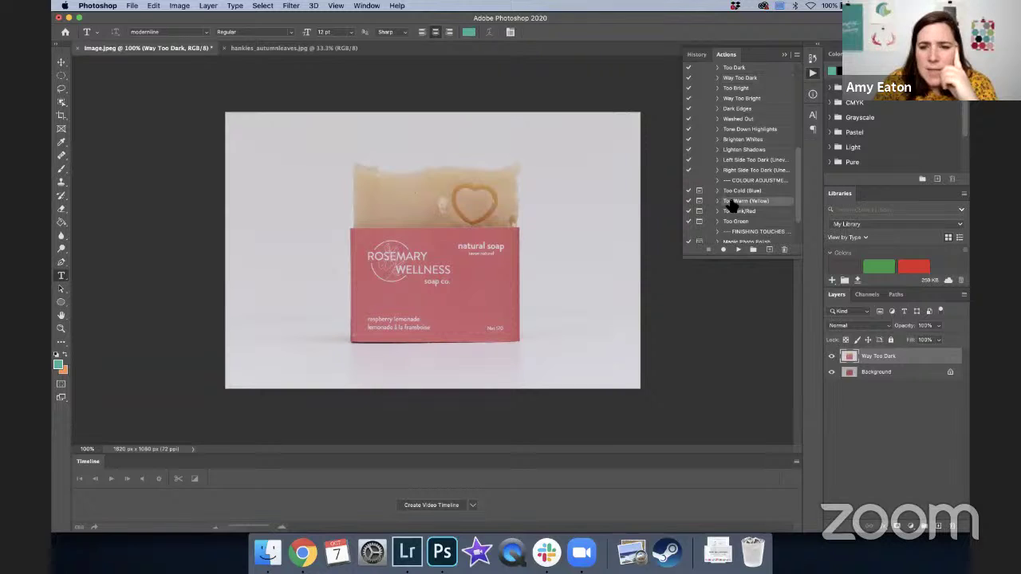
pyautogui.click(728, 192)
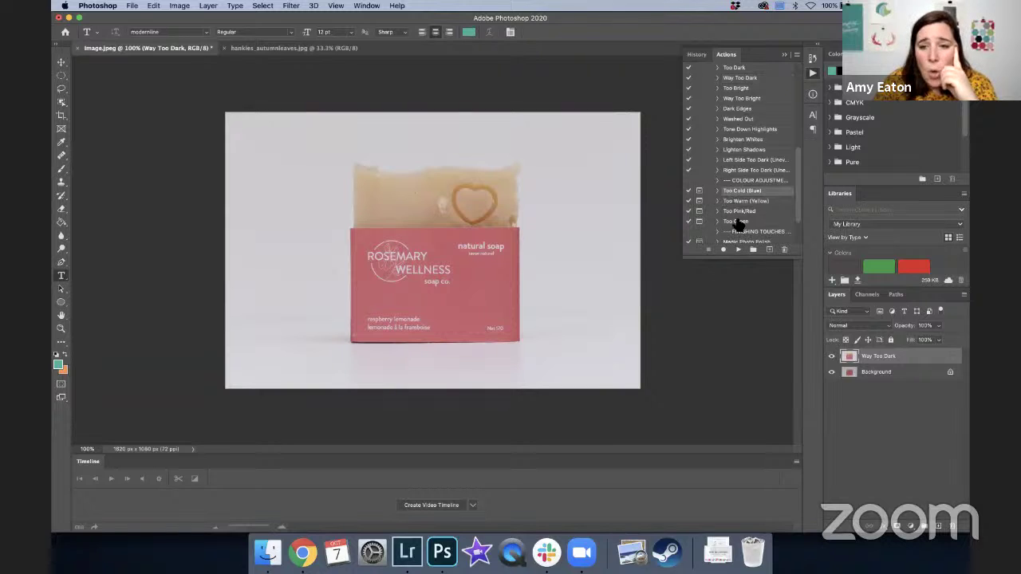
pyautogui.click(738, 250)
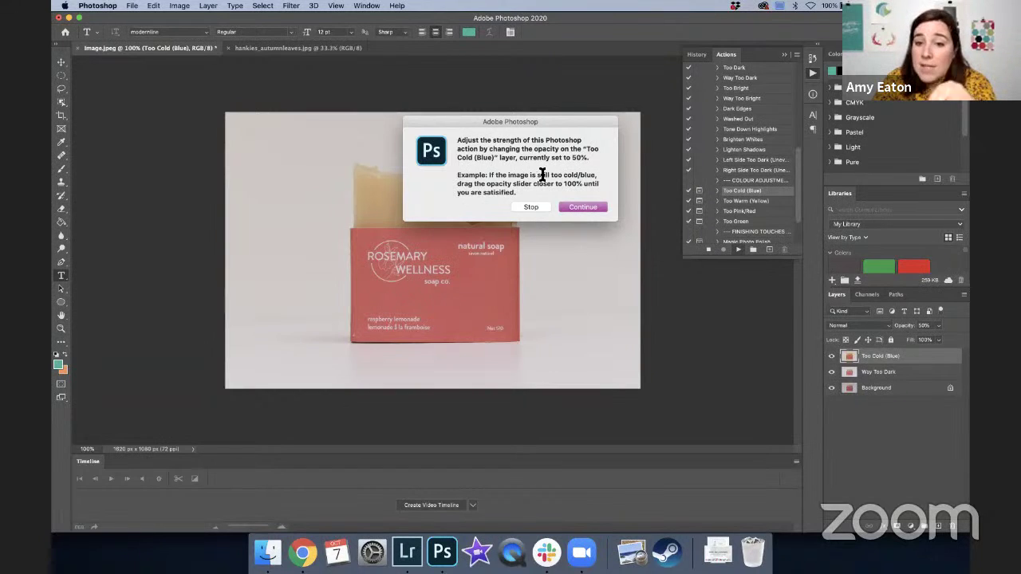
pyautogui.click(574, 206)
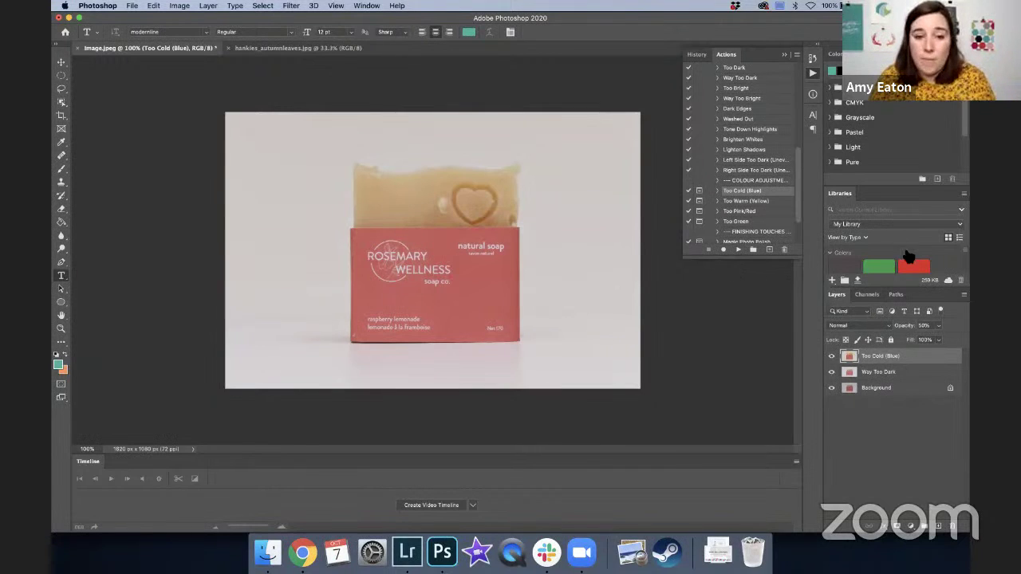
# Compare the Too Cold (Blue) layer off and on, try its opacity at 100% and 5%, and return it to 50%
pyautogui.click(832, 357)
pyautogui.click(831, 357)
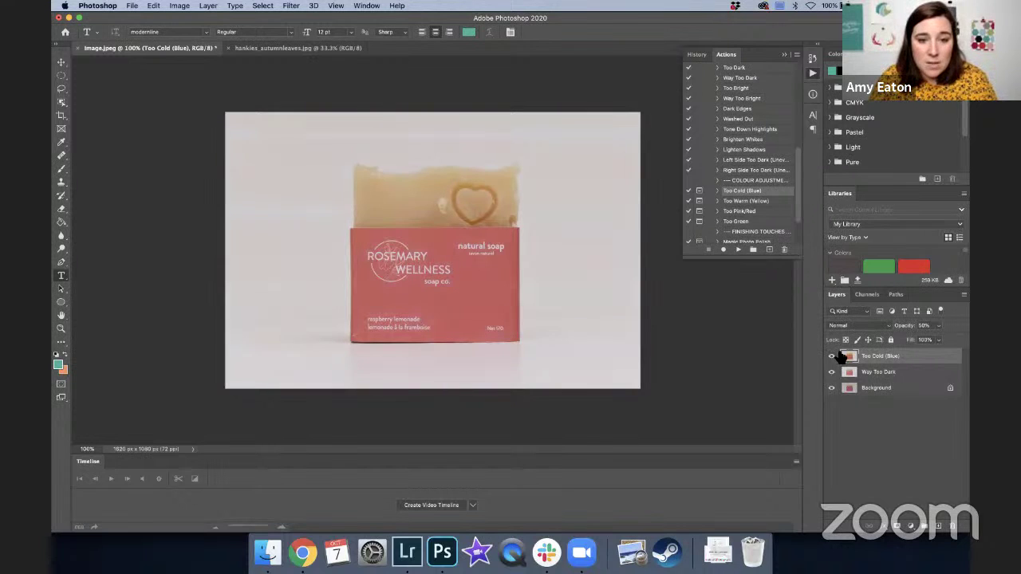
pyautogui.click(938, 326)
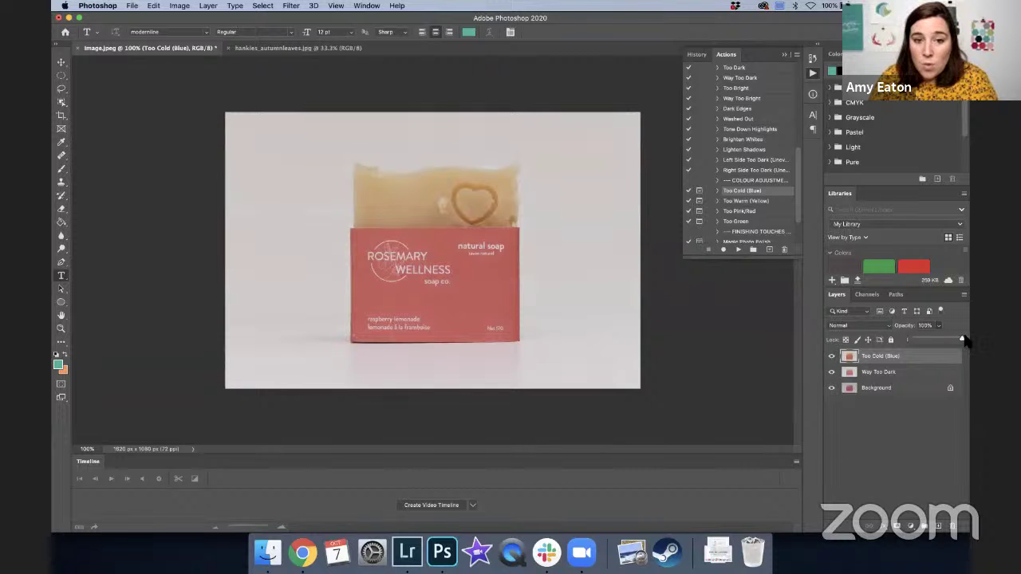
pyautogui.moveTo(918, 335); pyautogui.dragTo(901, 335)
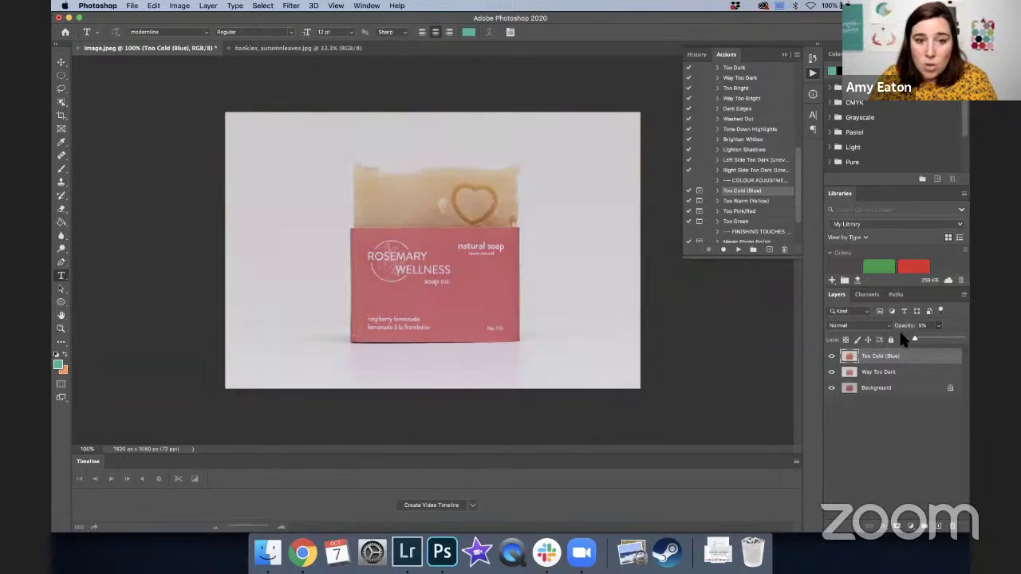
pyautogui.moveTo(924, 342); pyautogui.dragTo(939, 339)
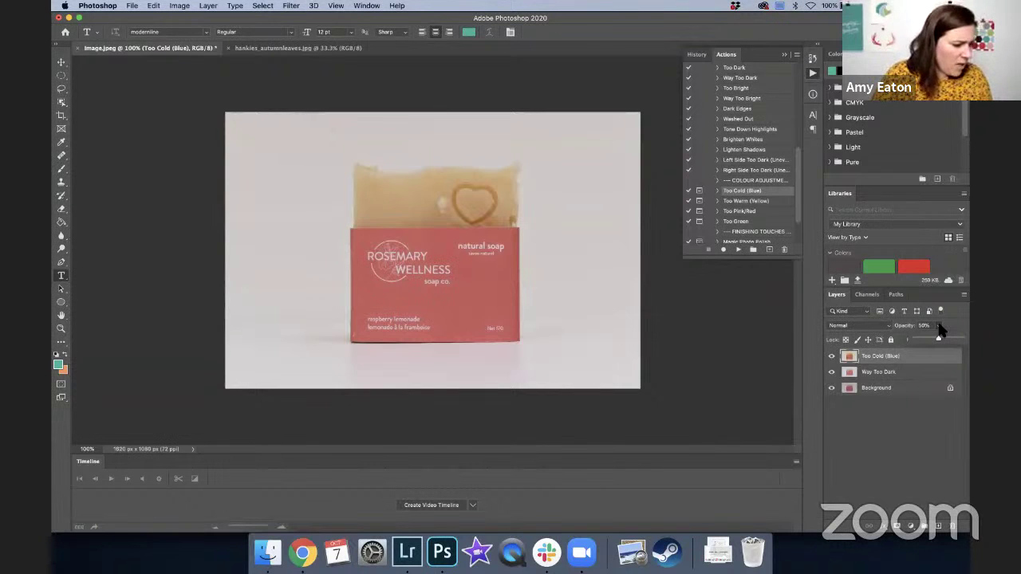
pyautogui.click(940, 328)
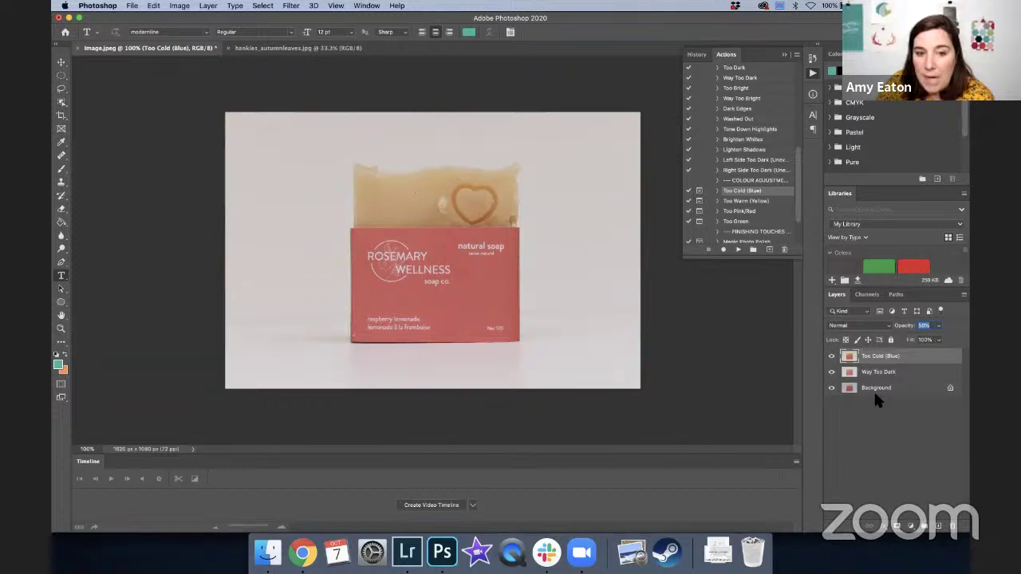
pyautogui.scroll(5, 752, 190)
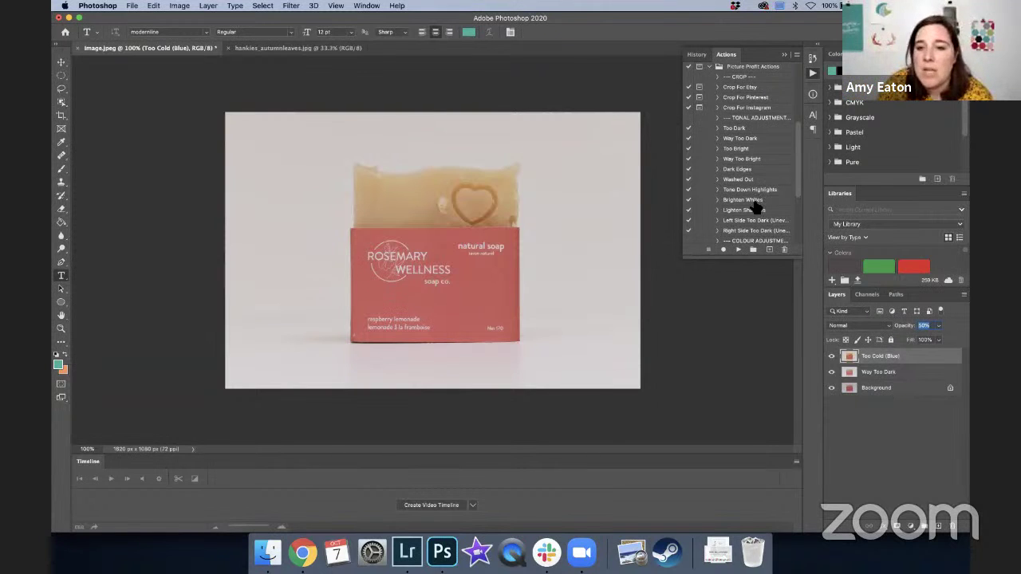
pyautogui.click(901, 393)
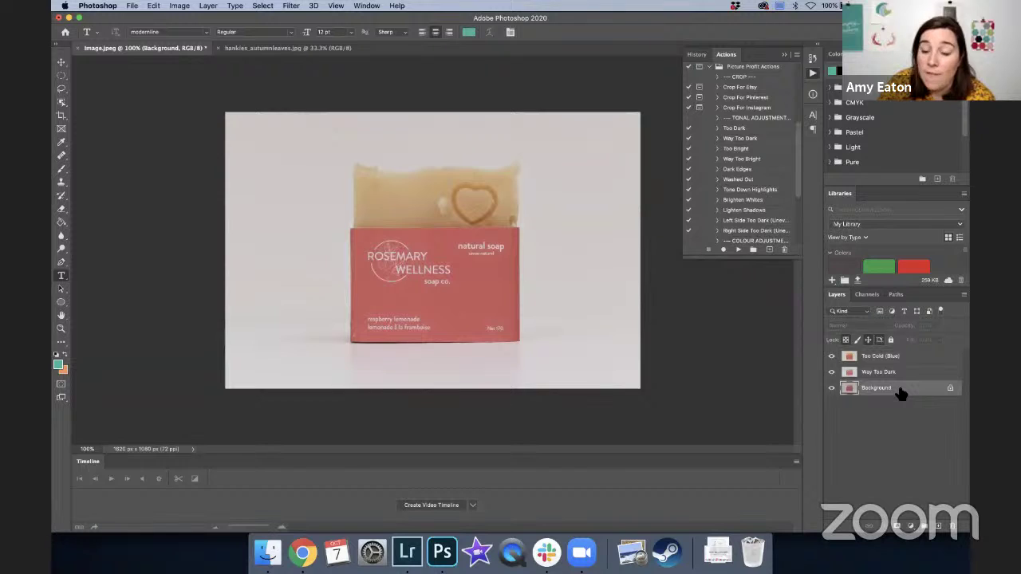
pyautogui.rightClick(899, 391)
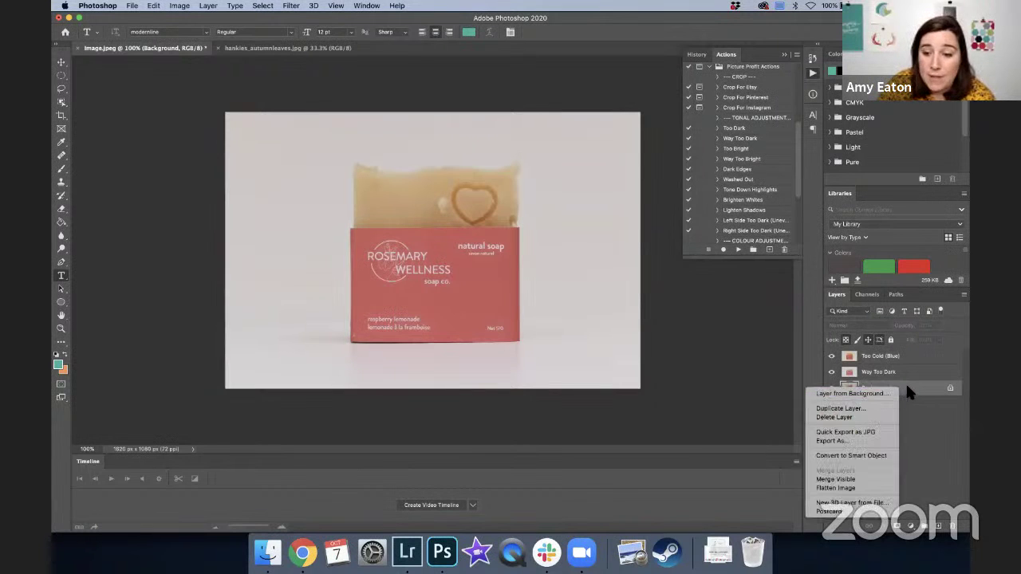
pyautogui.click(905, 382)
pyautogui.click(893, 355)
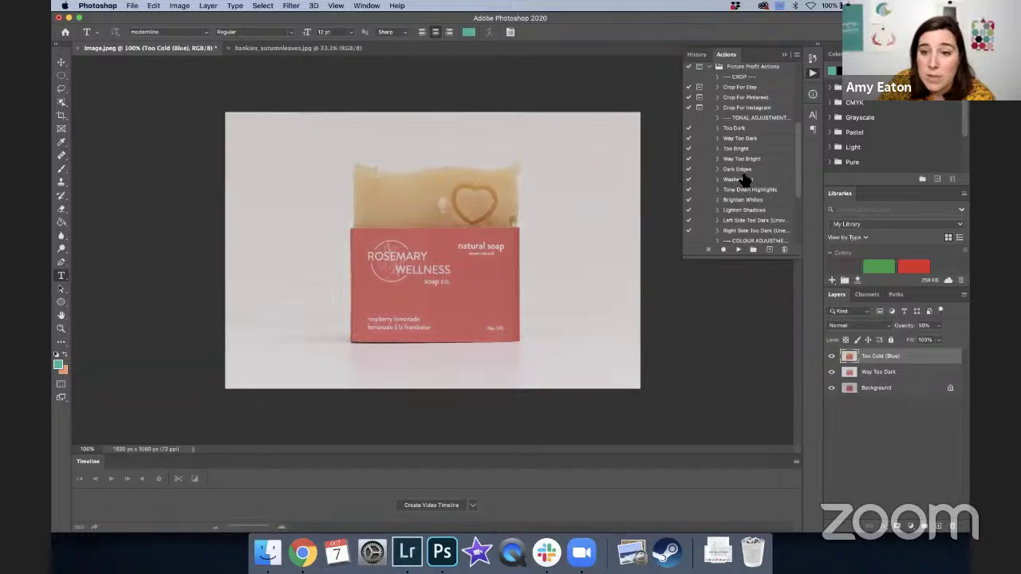
# Run the Brighten Whites action above the Too Cold (Blue) layer, and compare the photo with the new layer hidden and shown
pyautogui.click(750, 200)
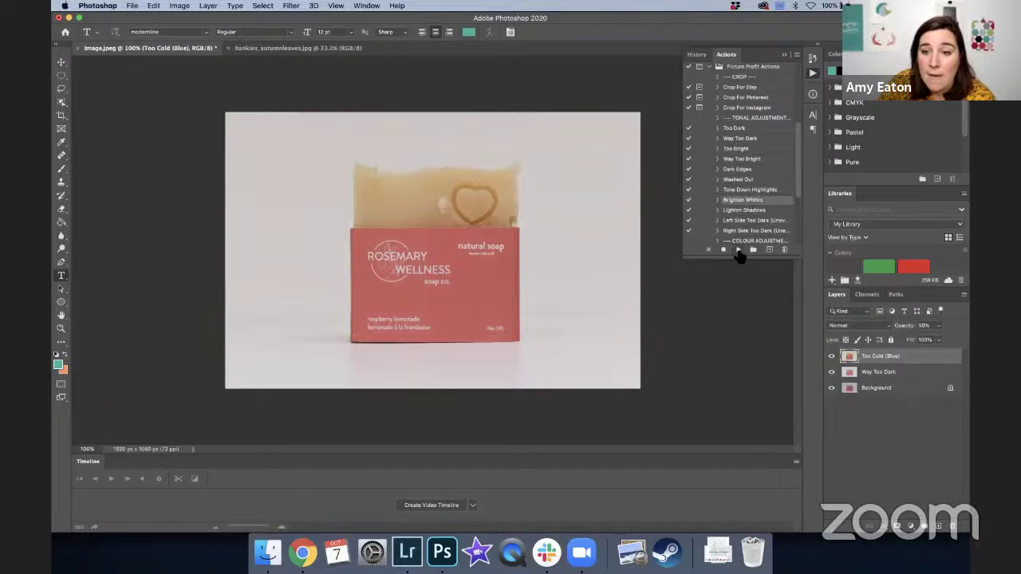
pyautogui.click(739, 251)
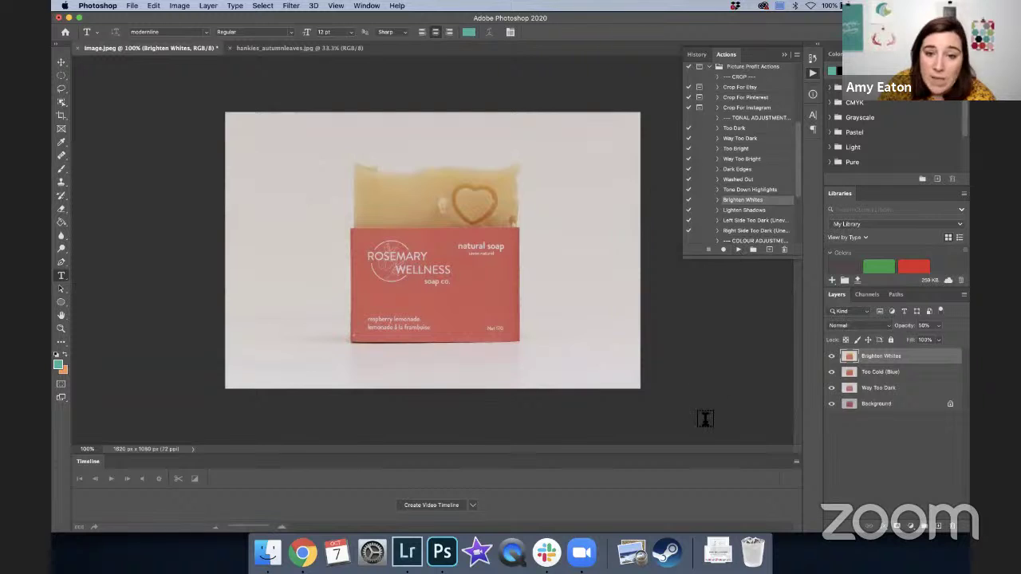
pyautogui.click(831, 356)
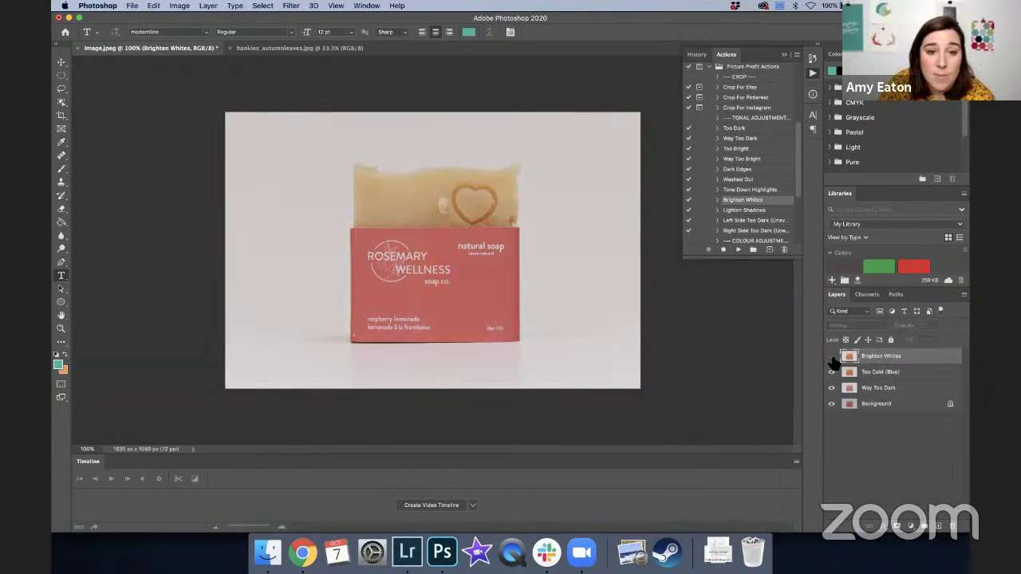
pyautogui.click(832, 358)
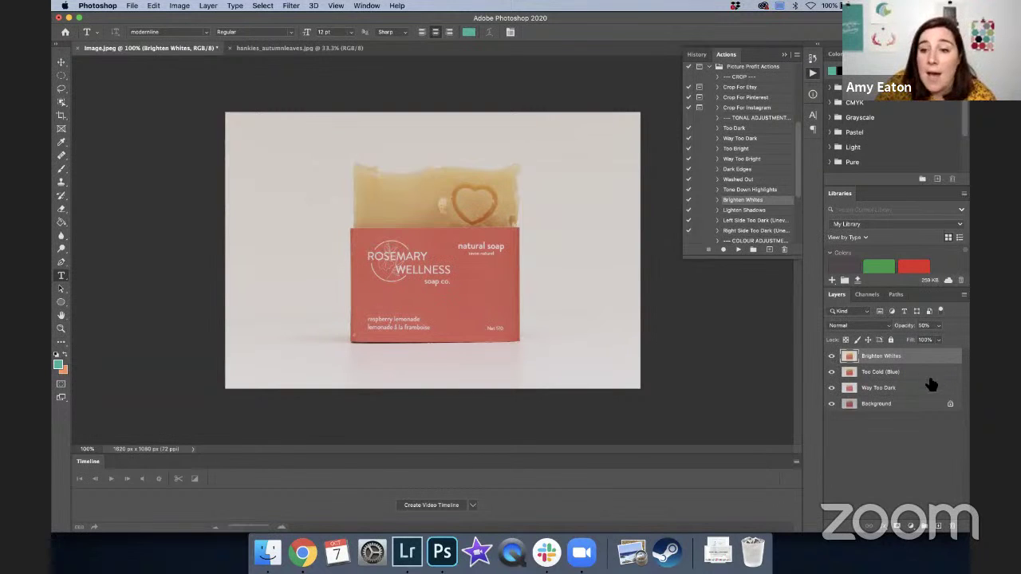
# Run the Magic Photo Polish finishing action on the soap photo, allowing it to flatten the existing layers
pyautogui.scroll(-5, 763, 217)
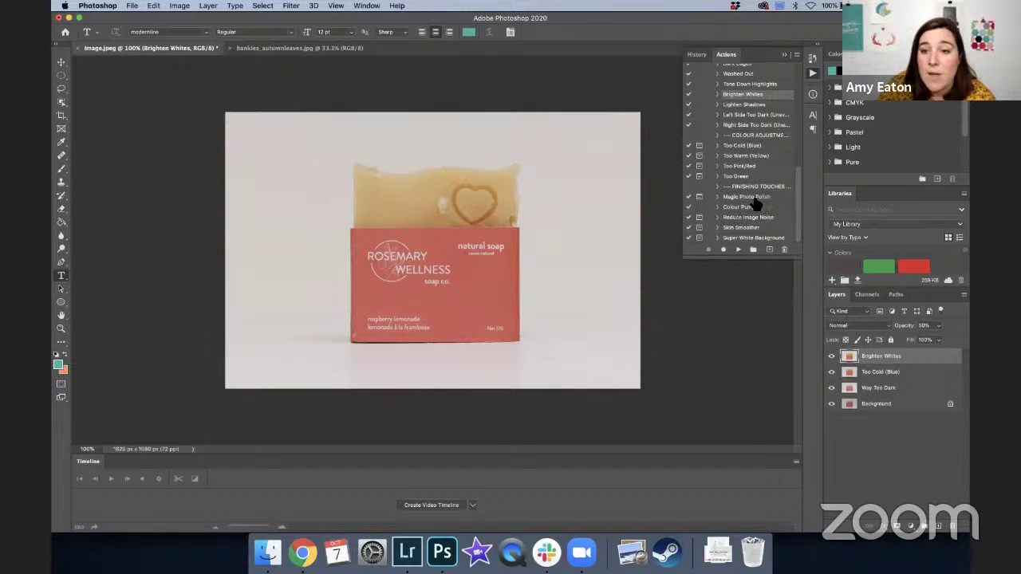
pyautogui.click(755, 197)
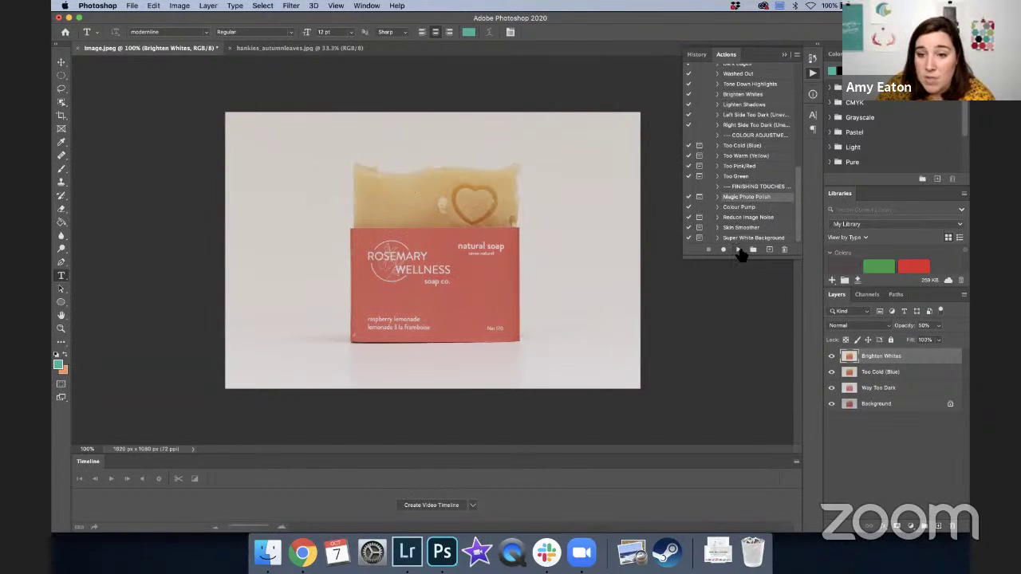
pyautogui.click(737, 250)
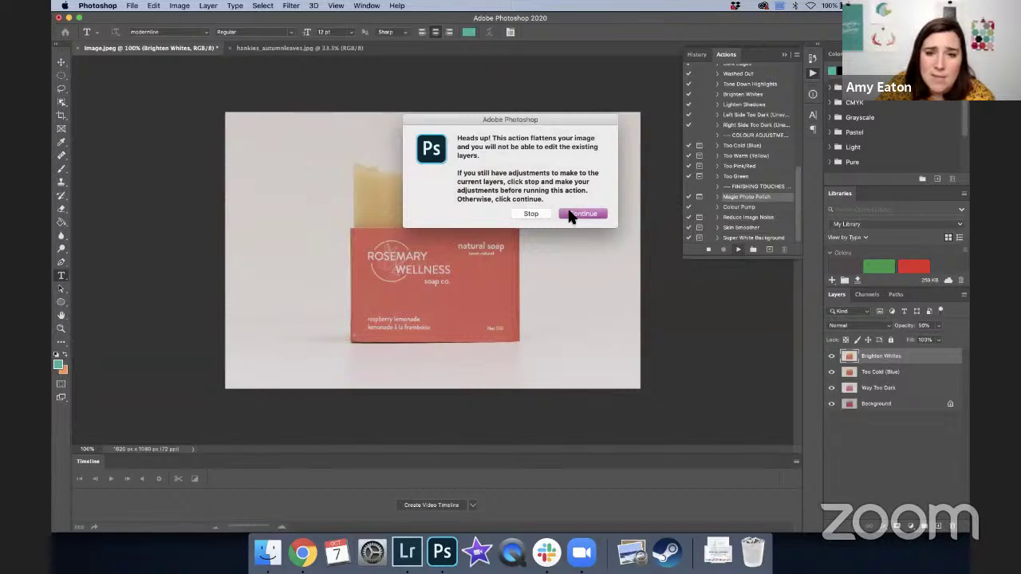
pyautogui.click(571, 213)
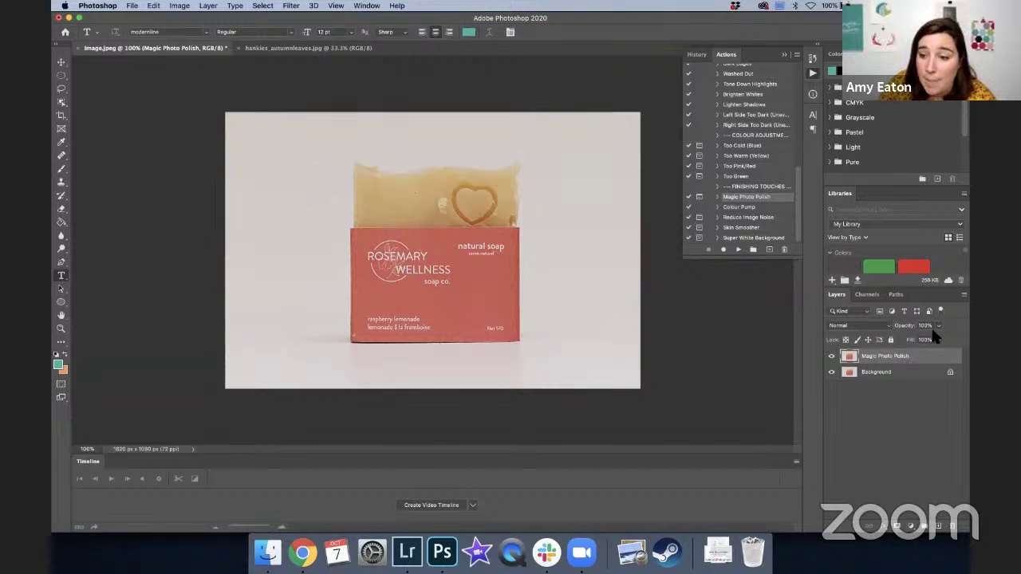
# Reduce the Magic Photo Polish layer's opacity to 20%
pyautogui.click(938, 340)
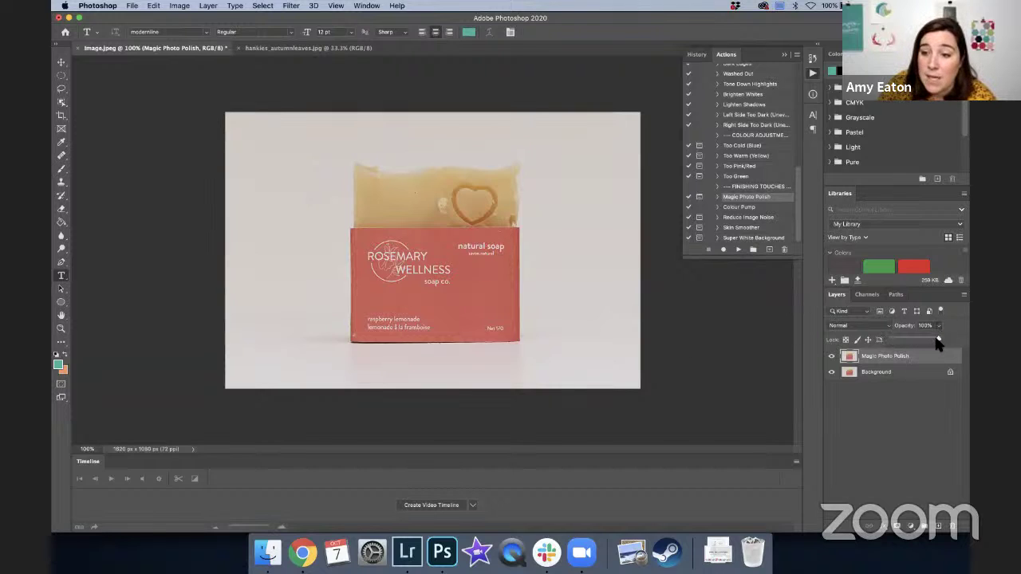
pyautogui.moveTo(921, 341); pyautogui.dragTo(901, 343)
pyautogui.click(900, 431)
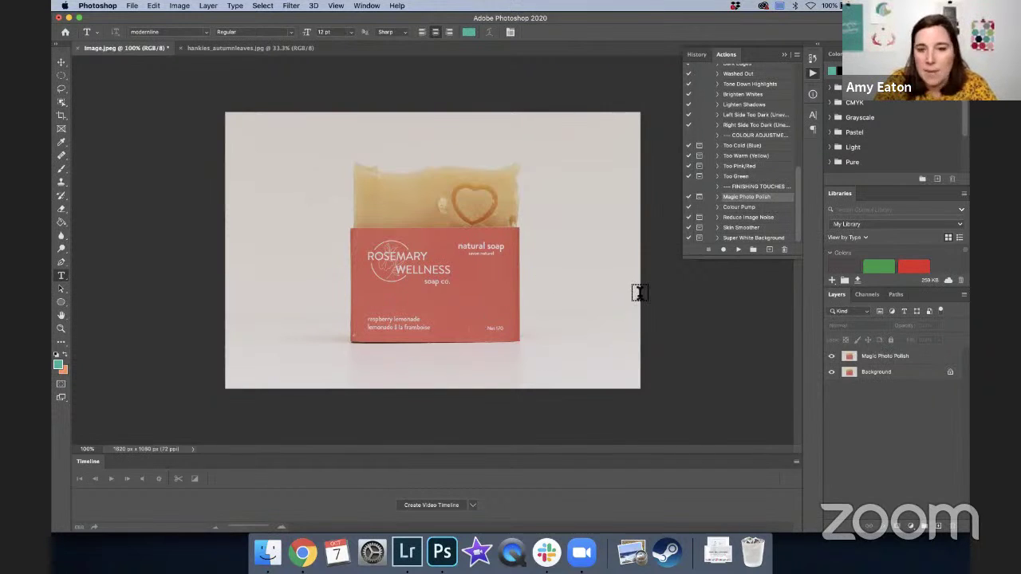
# Try the Super White Background action with no layer selected, continuing through its messages, and delete the White Background layer
pyautogui.click(750, 239)
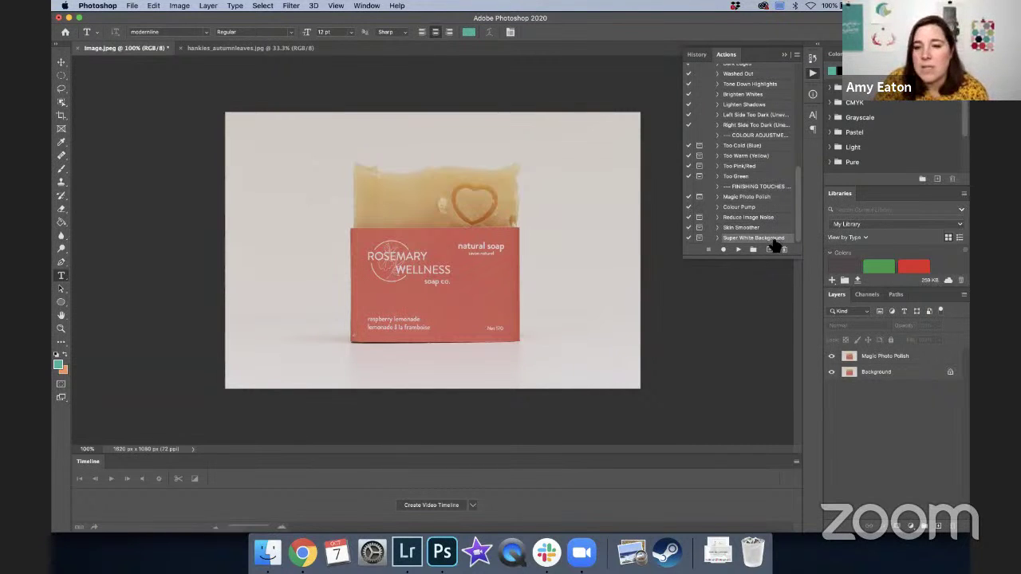
pyautogui.click(738, 249)
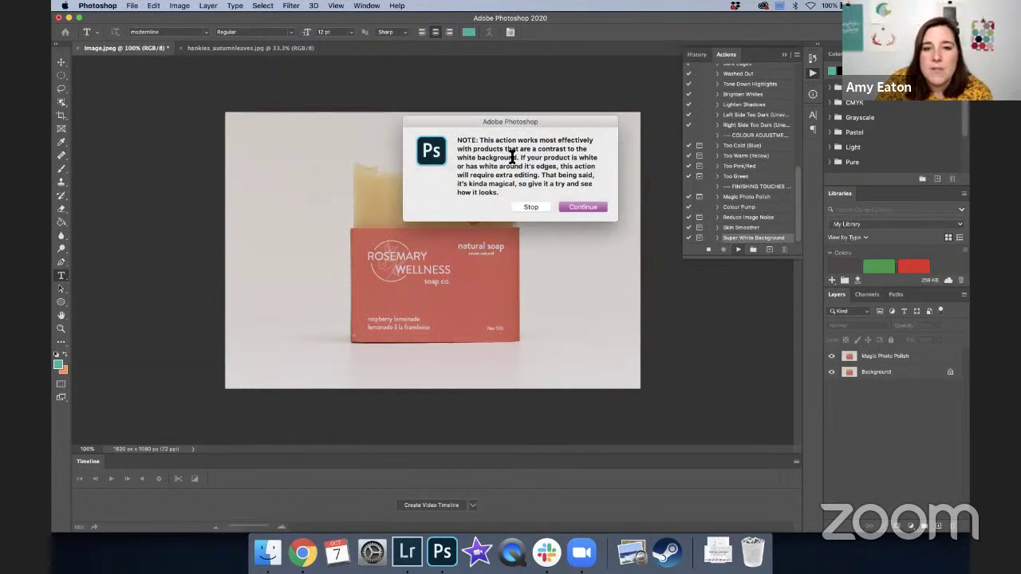
pyautogui.click(570, 202)
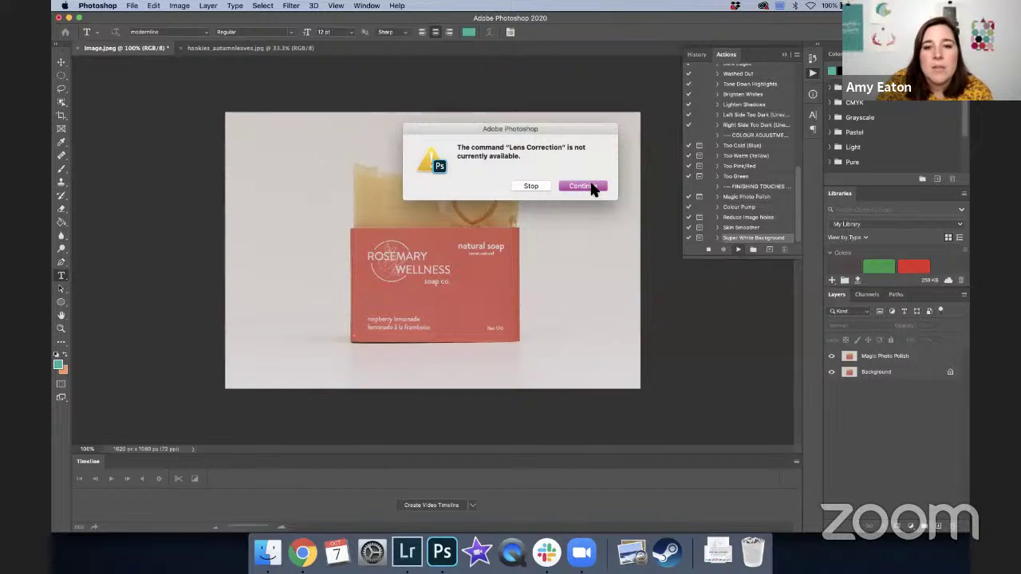
pyautogui.click(591, 187)
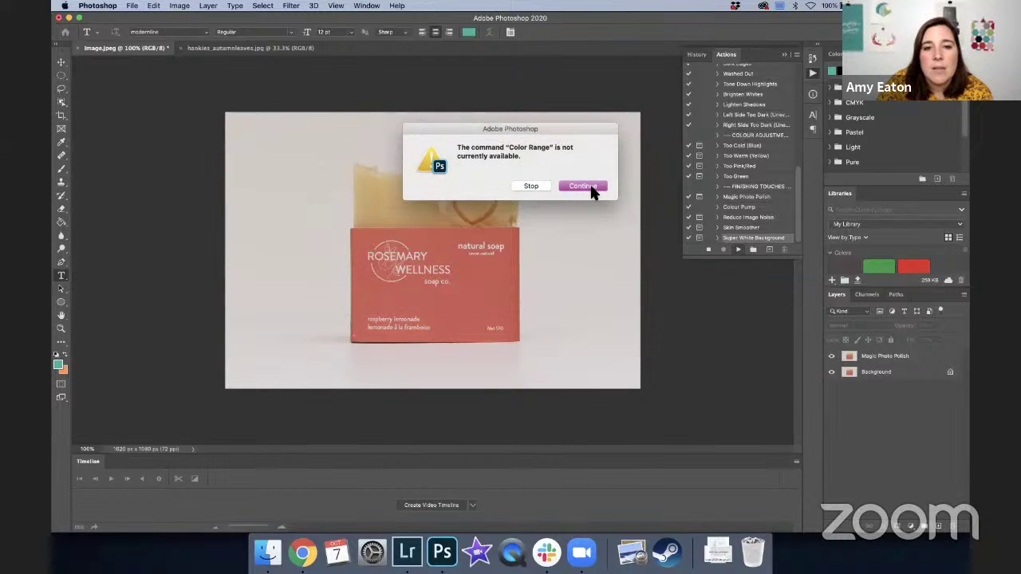
pyautogui.click(591, 187)
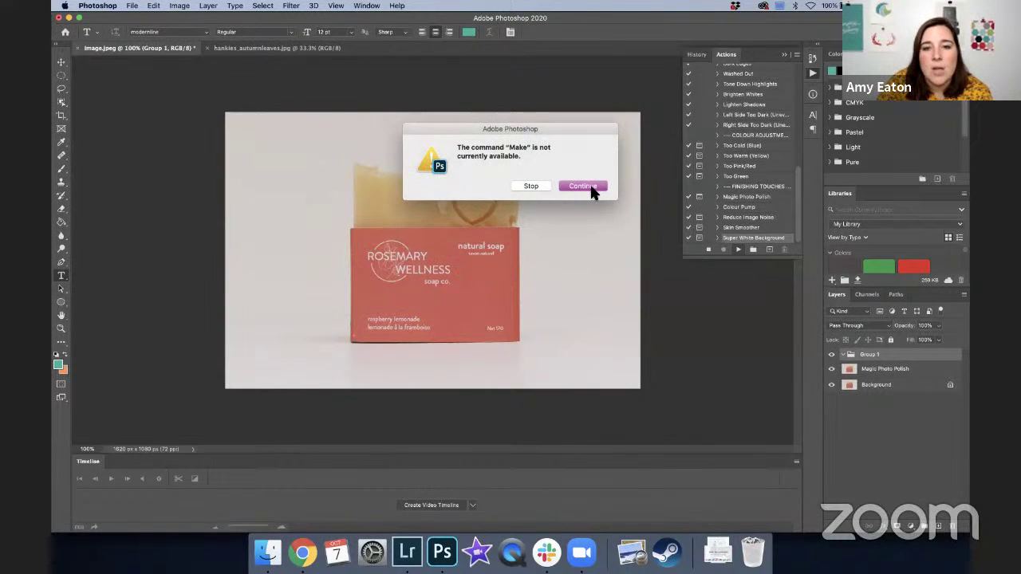
pyautogui.click(591, 187)
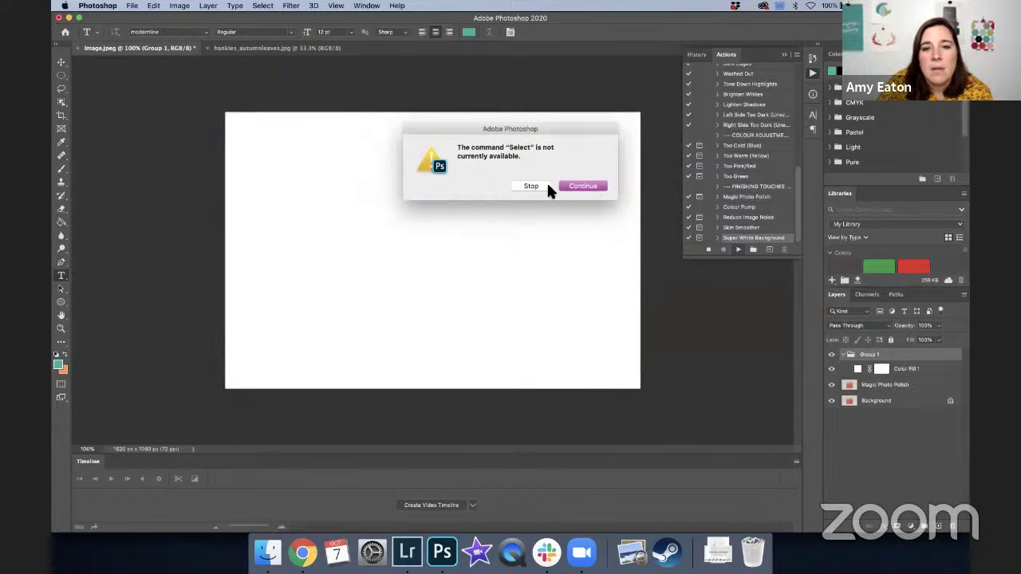
pyautogui.click(574, 189)
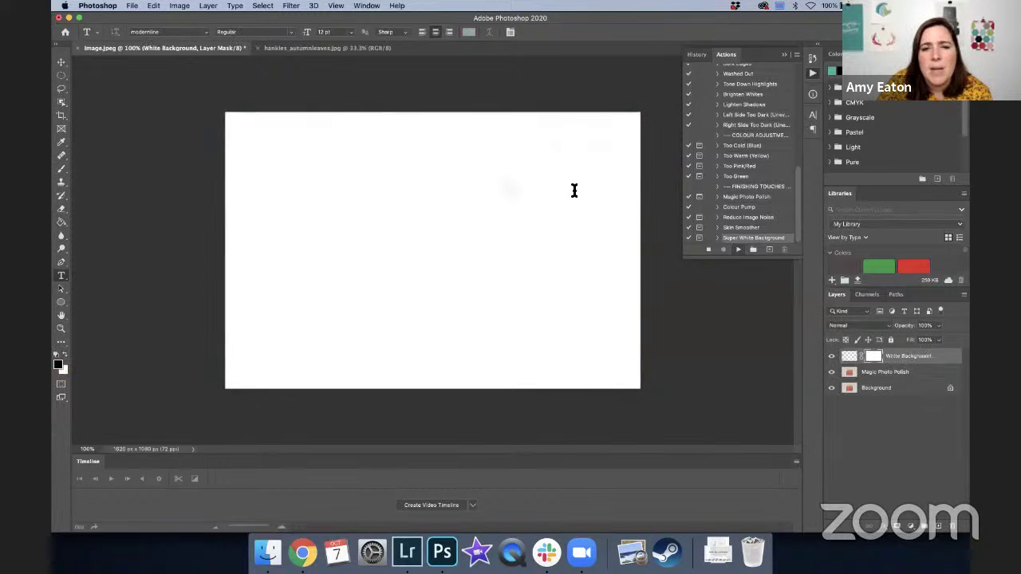
pyautogui.click(576, 265)
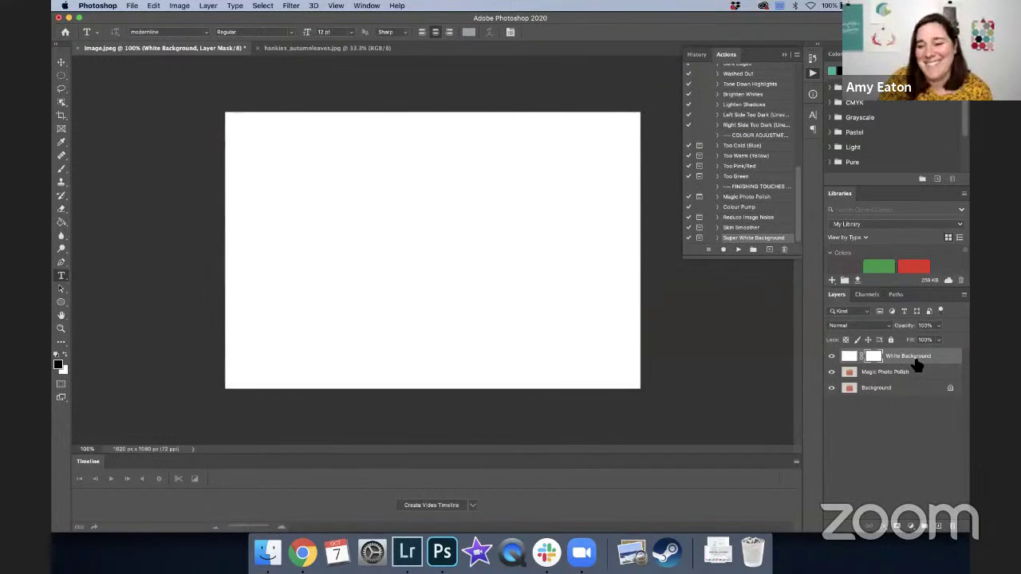
pyautogui.press('Delete')
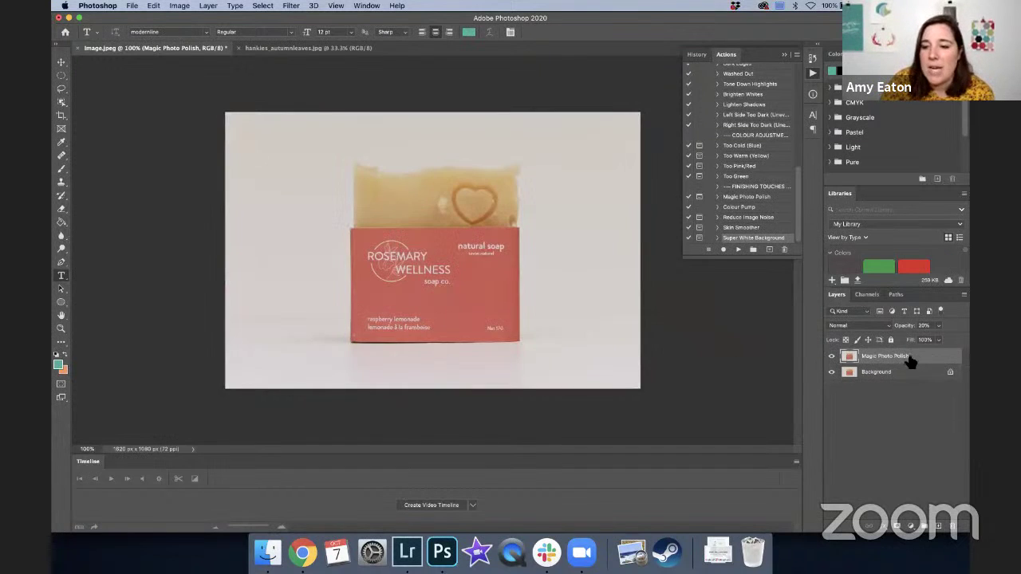
# Examine the recorded commands inside the Super White Background action
pyautogui.rightClick(904, 369)
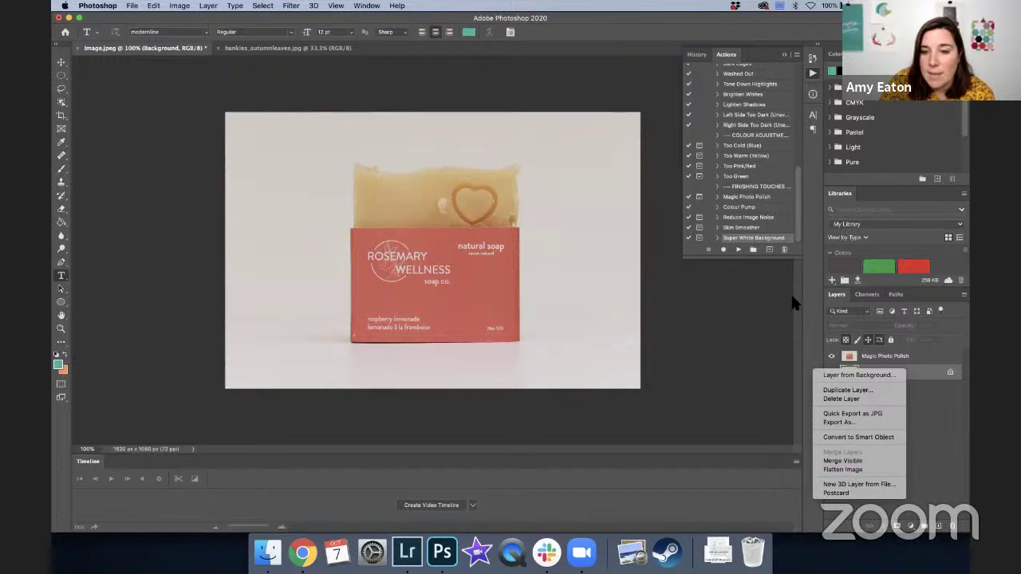
pyautogui.click(720, 243)
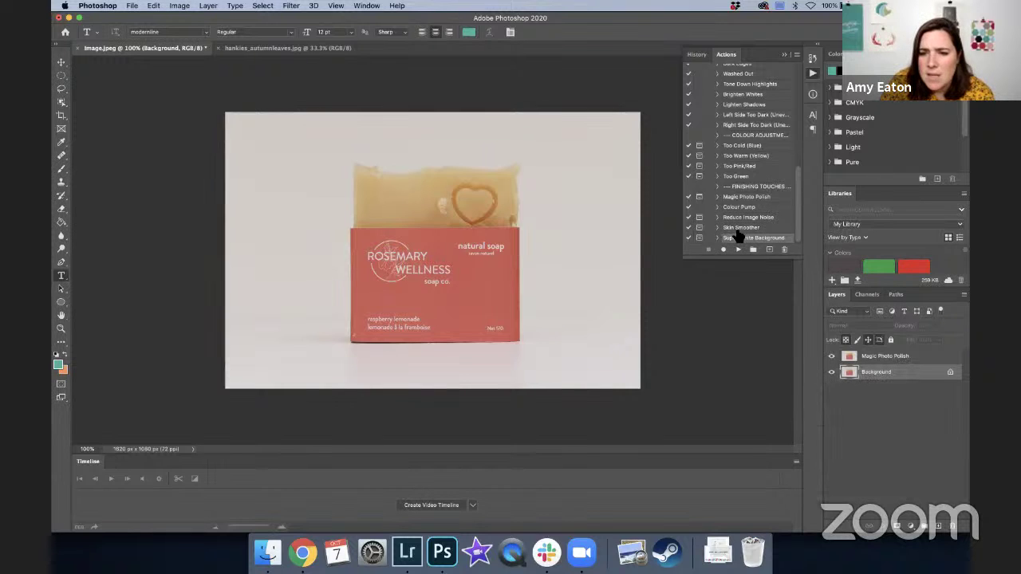
pyautogui.click(718, 238)
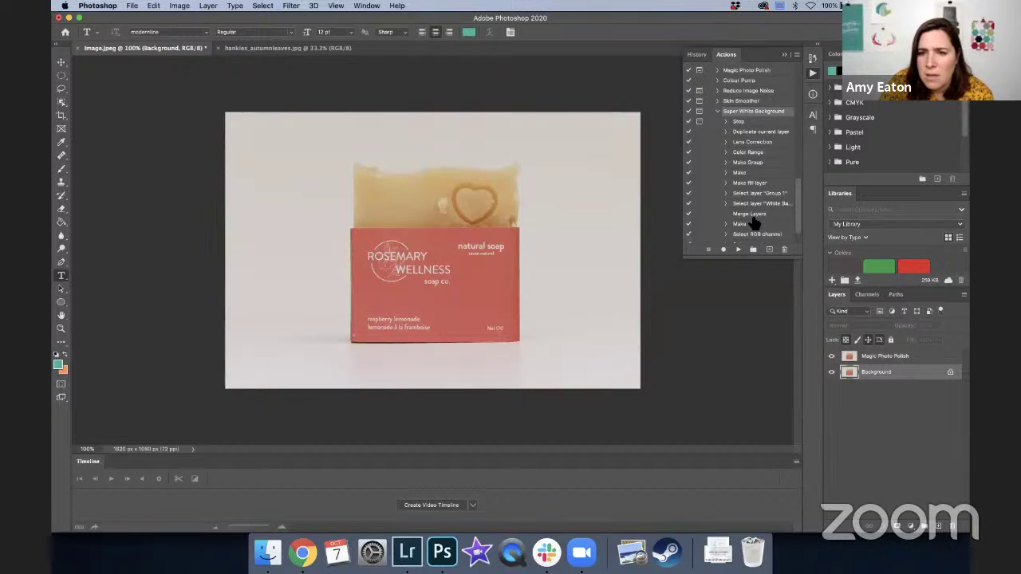
pyautogui.scroll(1, 754, 223)
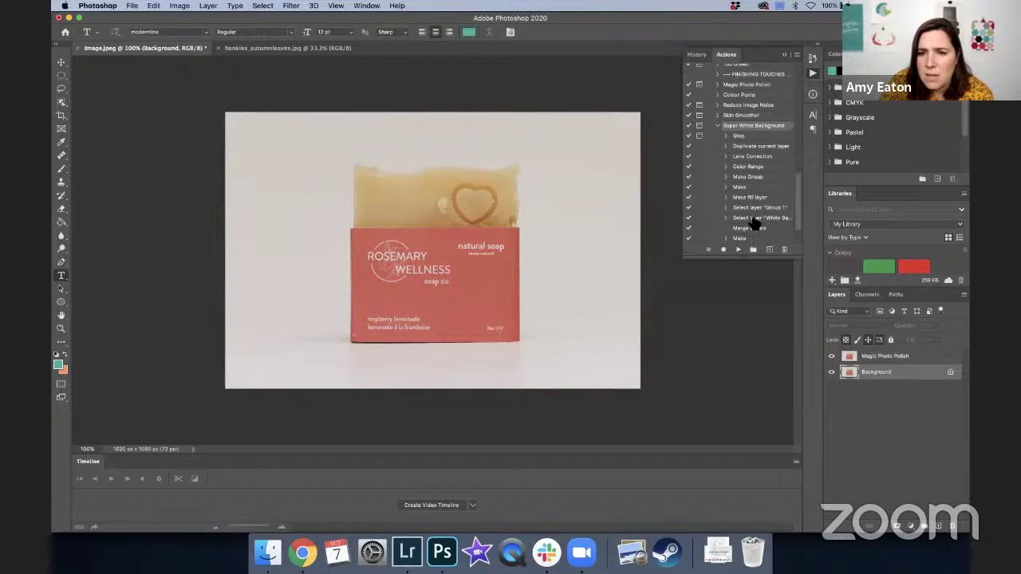
pyautogui.click(718, 126)
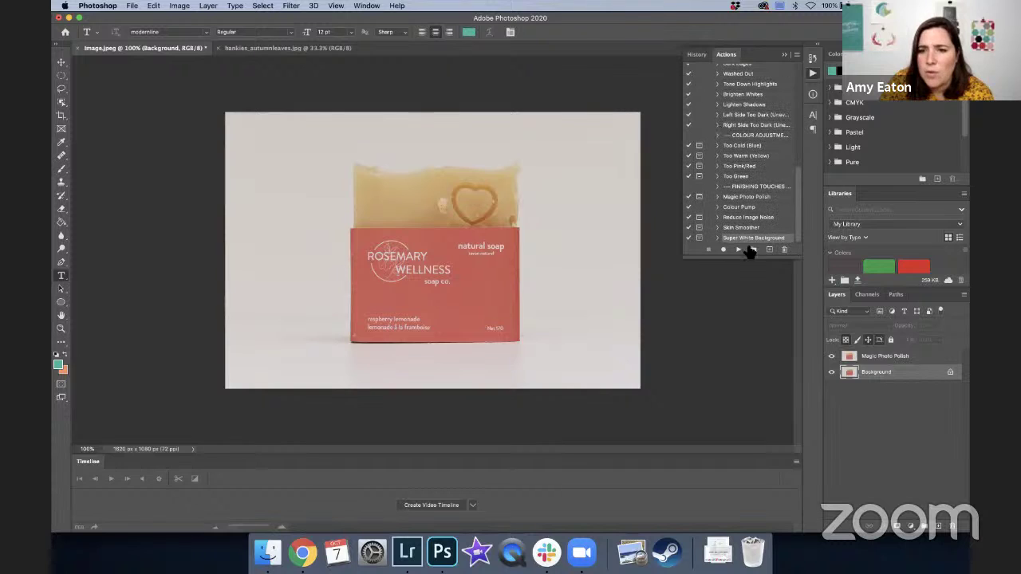
# Flatten the Magic Photo Polish layer and the Background of the soap photo into one layer
pyautogui.click(920, 358)
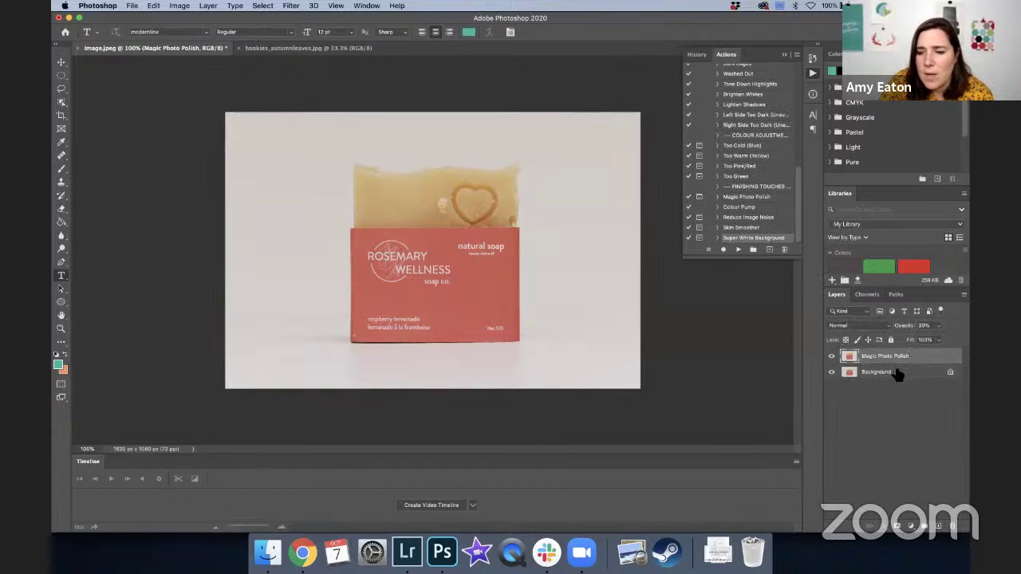
pyautogui.rightClick(896, 374)
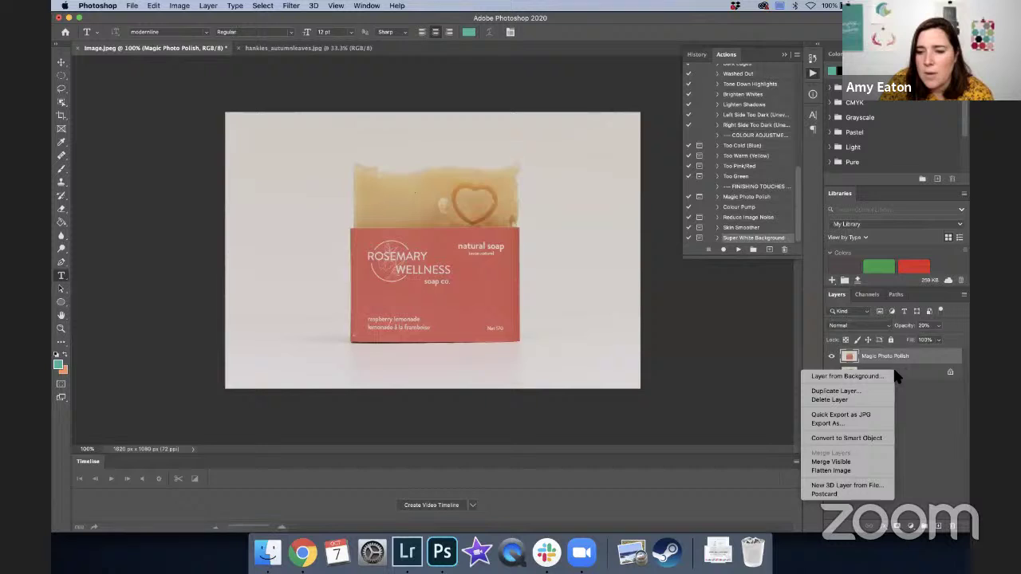
pyautogui.click(832, 471)
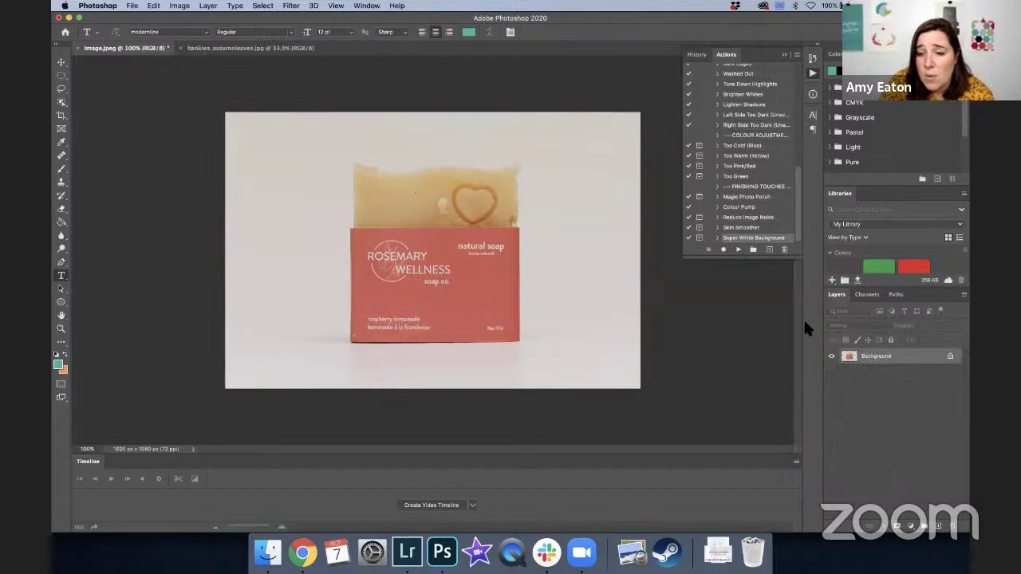
# Run the Super White Background action on the flattened soap photo and set the White Background layer's opacity to 67%
pyautogui.click(737, 250)
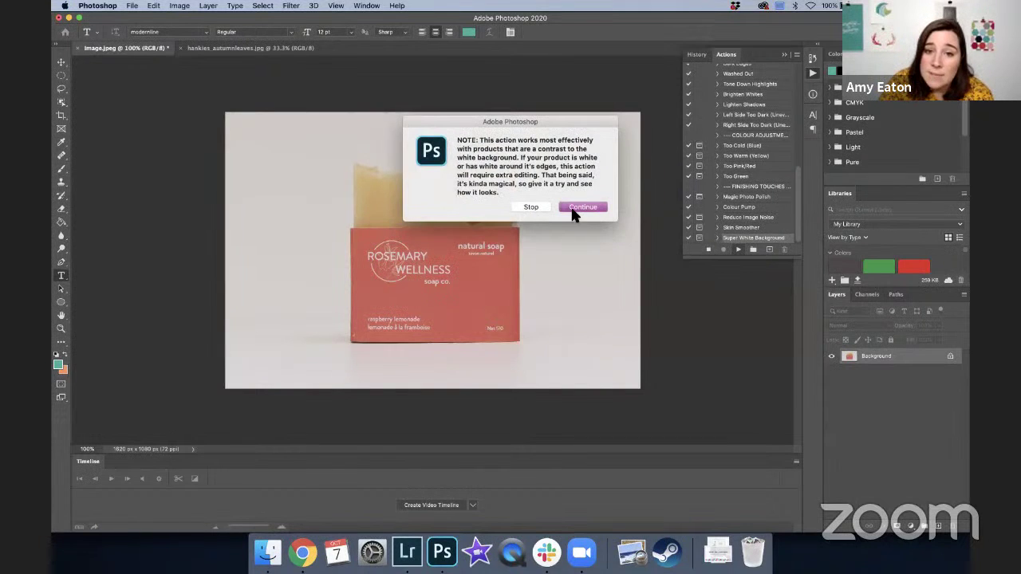
pyautogui.click(583, 208)
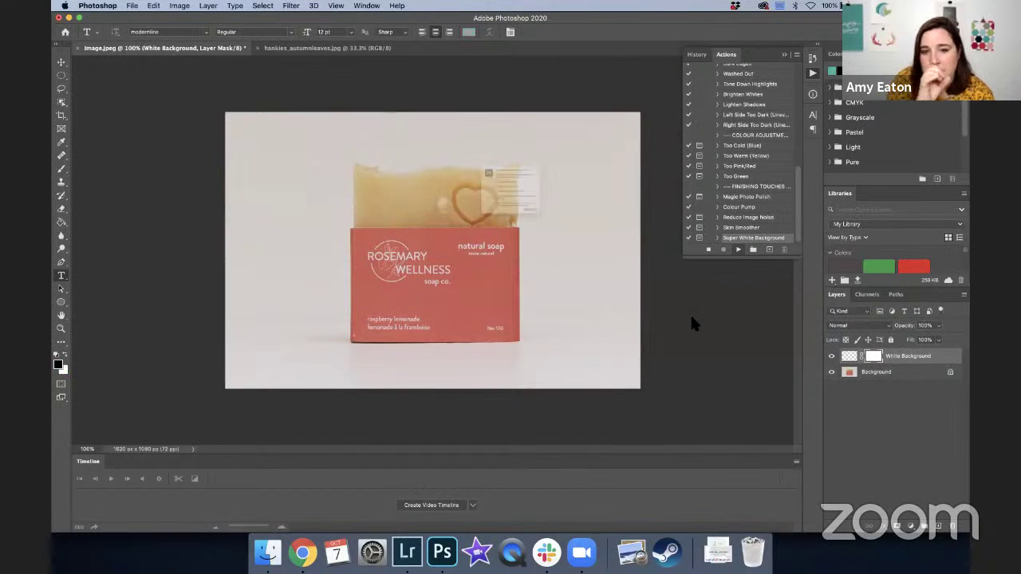
pyautogui.click(583, 267)
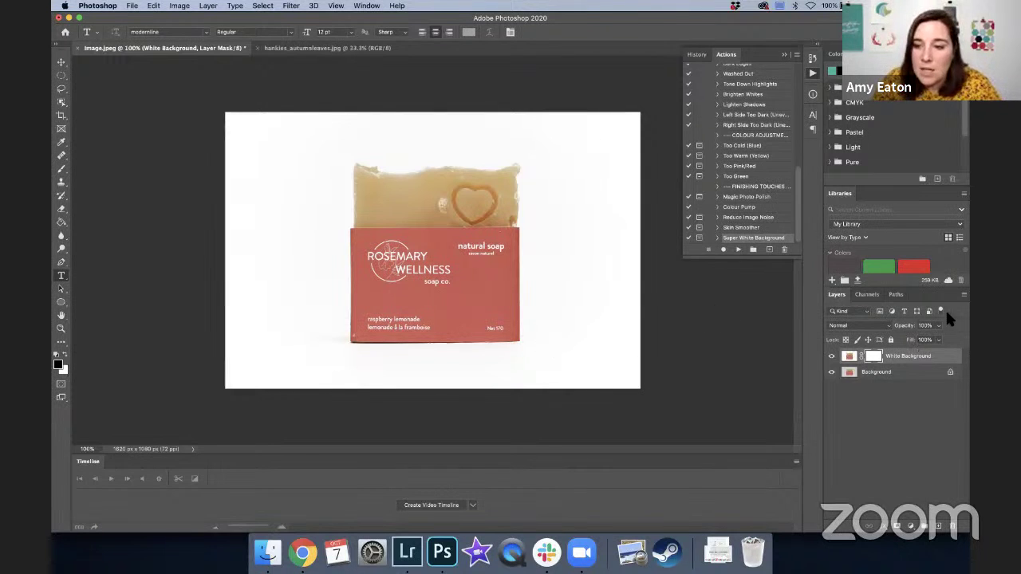
pyautogui.moveTo(938, 341); pyautogui.dragTo(923, 341)
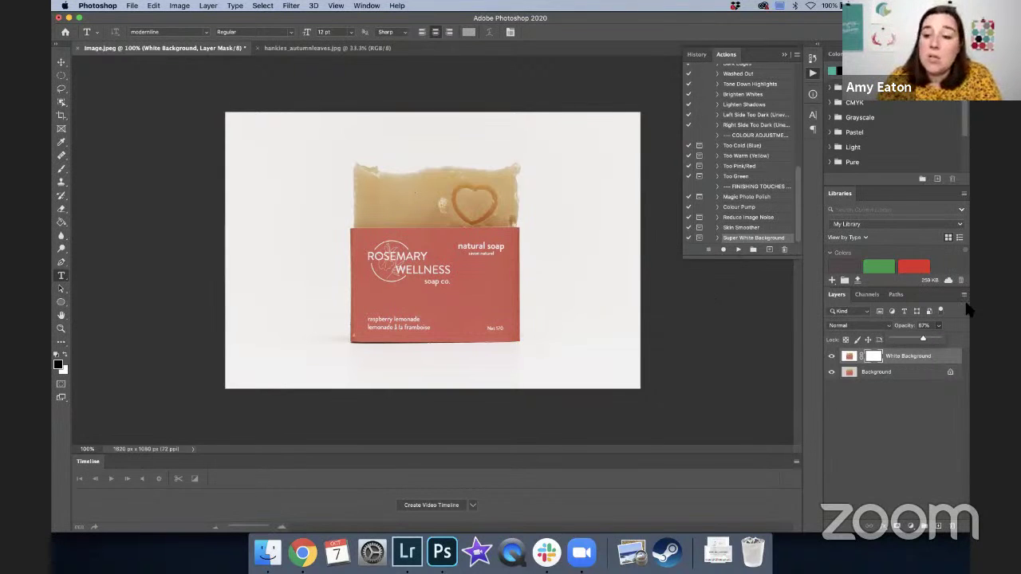
# Paint black with the Brush on the White Background layer's mask over the upper part of the soap and its edges
pyautogui.click(875, 358)
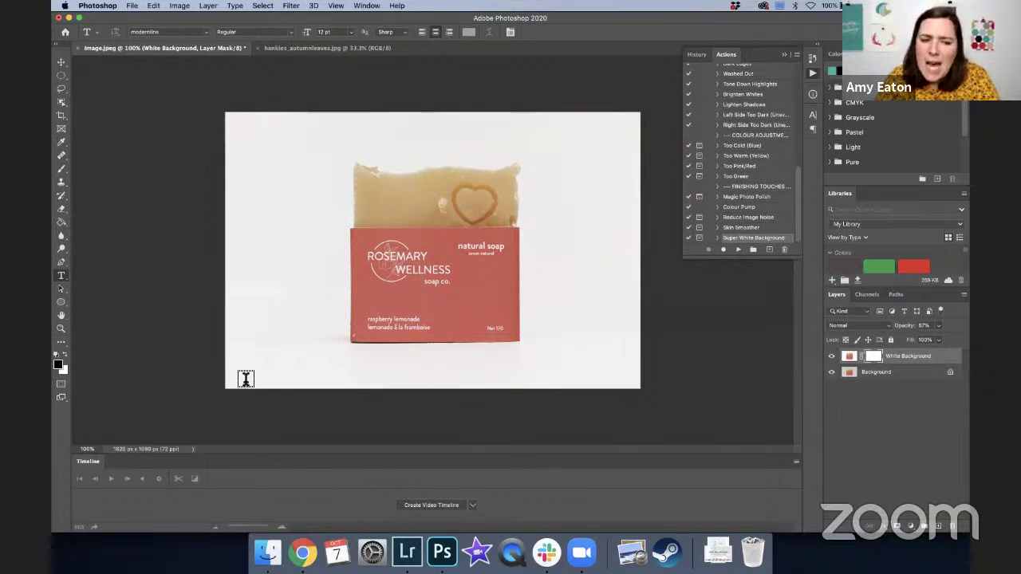
pyautogui.click(62, 171)
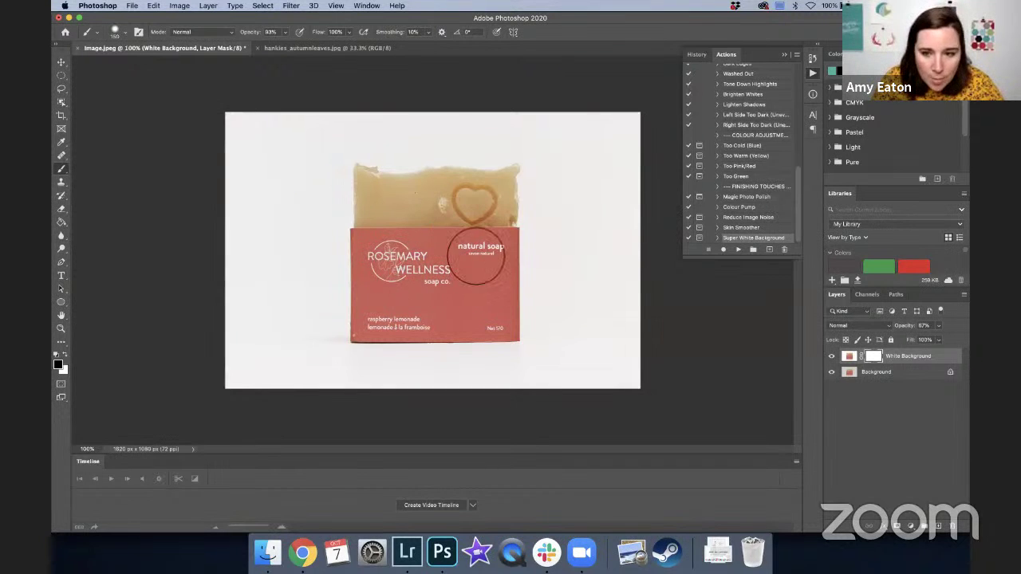
pyautogui.moveTo(476, 256)
pyautogui.mouseDown()
pyautogui.moveTo(487, 228)
pyautogui.moveTo(504, 199)
pyautogui.moveTo(384, 187)
pyautogui.moveTo(422, 207)
pyautogui.moveTo(524, 188)
pyautogui.moveTo(514, 228)
pyautogui.moveTo(393, 206)
pyautogui.moveTo(375, 185)
pyautogui.moveTo(380, 228)
pyautogui.moveTo(376, 134)
pyautogui.moveTo(332, 165)
pyautogui.mouseUp()
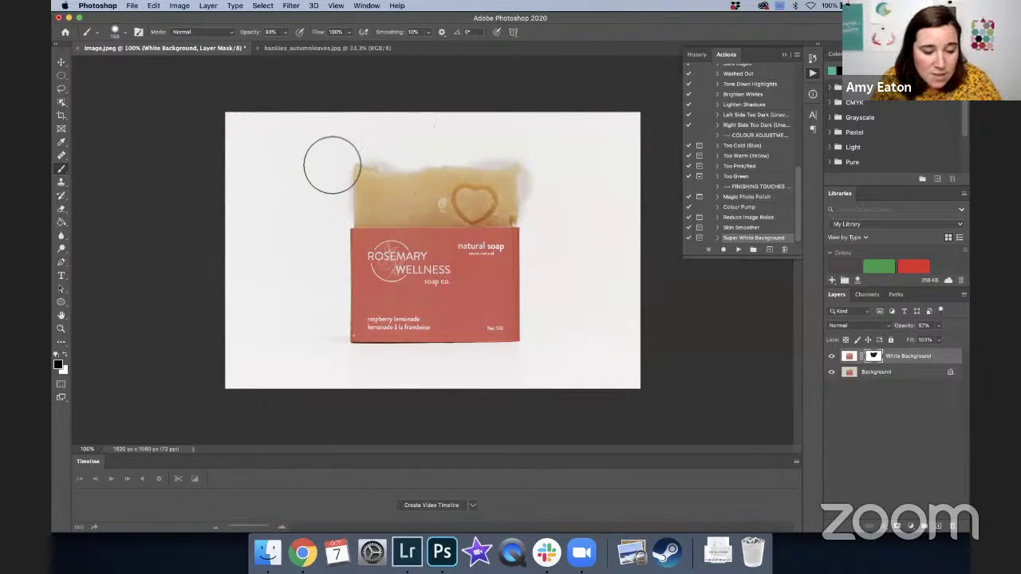
# Paint white on the mask around the soap bar's outer edges with a 70 px brush to bring back the white background
pyautogui.press('x')
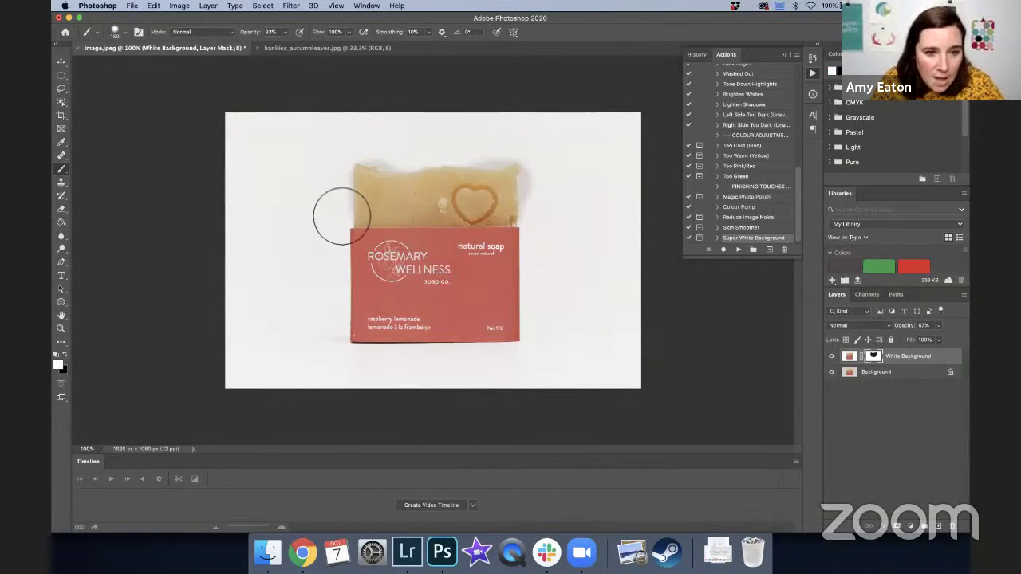
pyautogui.press('[')
pyautogui.press('[')
pyautogui.press('[')
pyautogui.press('[')
pyautogui.press('[')
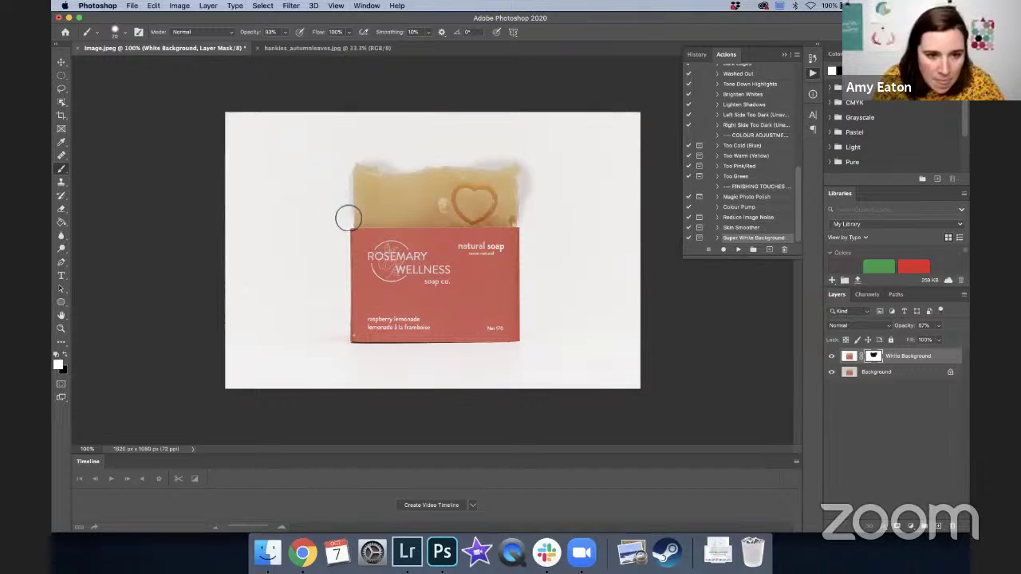
pyautogui.moveTo(349, 199)
pyautogui.mouseDown()
pyautogui.moveTo(351, 164)
pyautogui.moveTo(476, 158)
pyautogui.moveTo(532, 163)
pyautogui.moveTo(532, 232)
pyautogui.mouseUp()
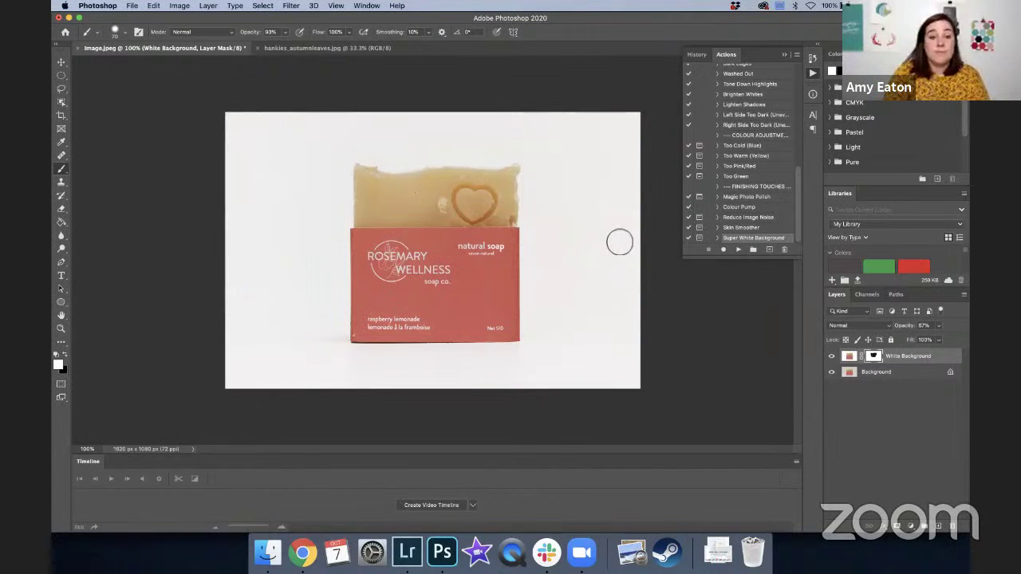
# Switch to the hankies_autumnleaves.jpg photo and run the Lighten Shadows action on it
pyautogui.click(325, 49)
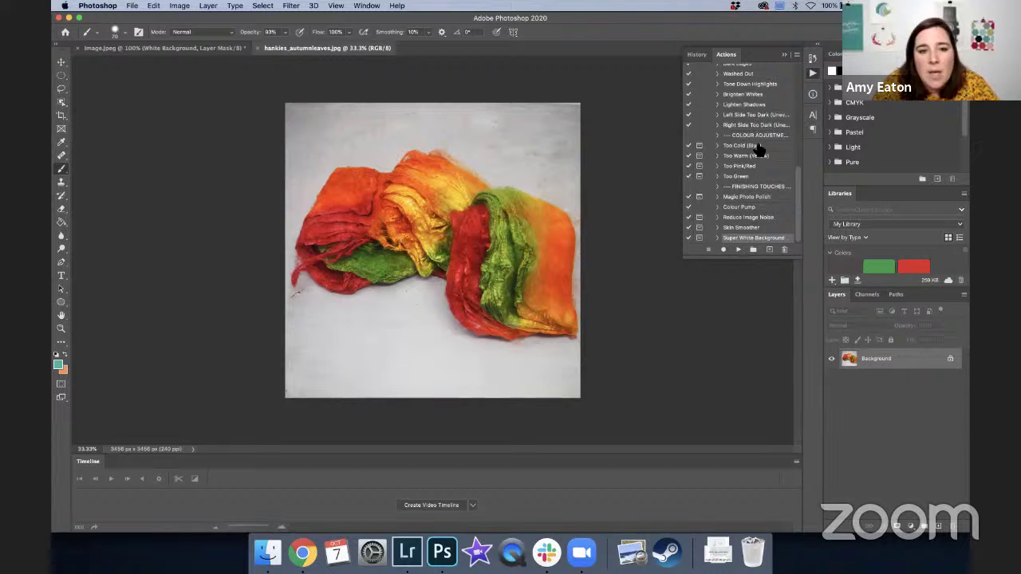
pyautogui.scroll(1, 758, 150)
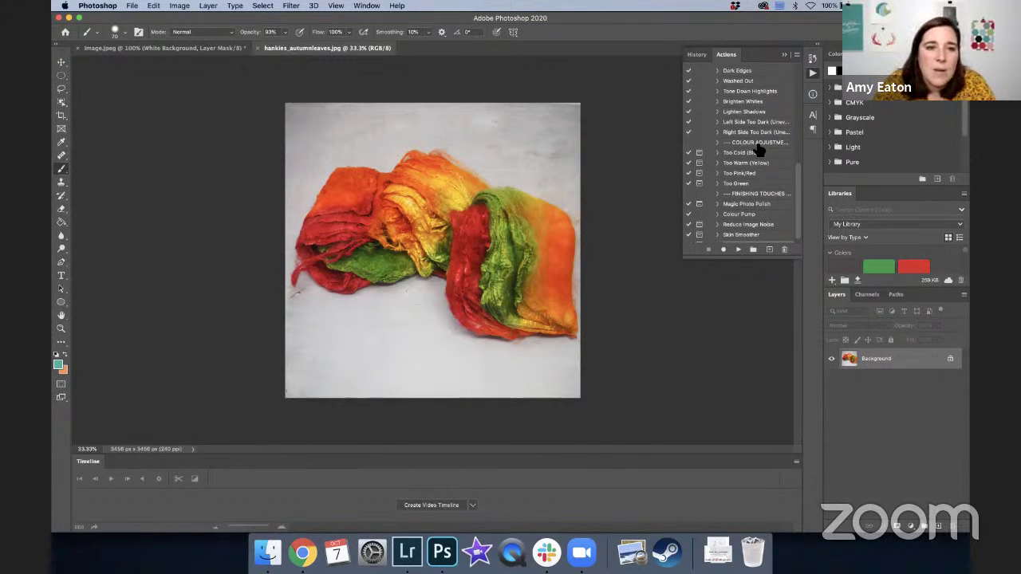
pyautogui.scroll(1, 759, 150)
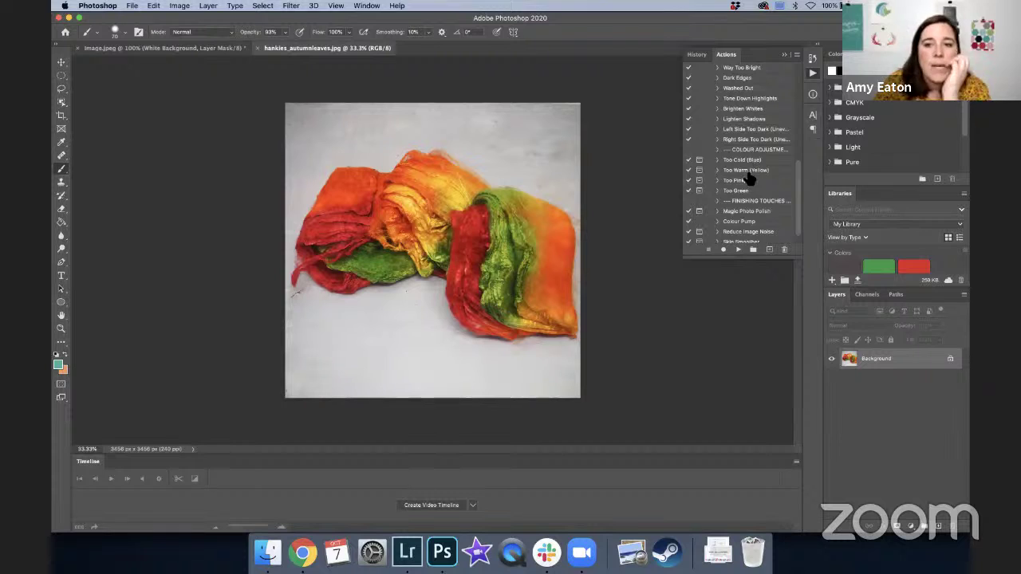
pyautogui.scroll(-2, 749, 177)
pyautogui.scroll(8, 749, 177)
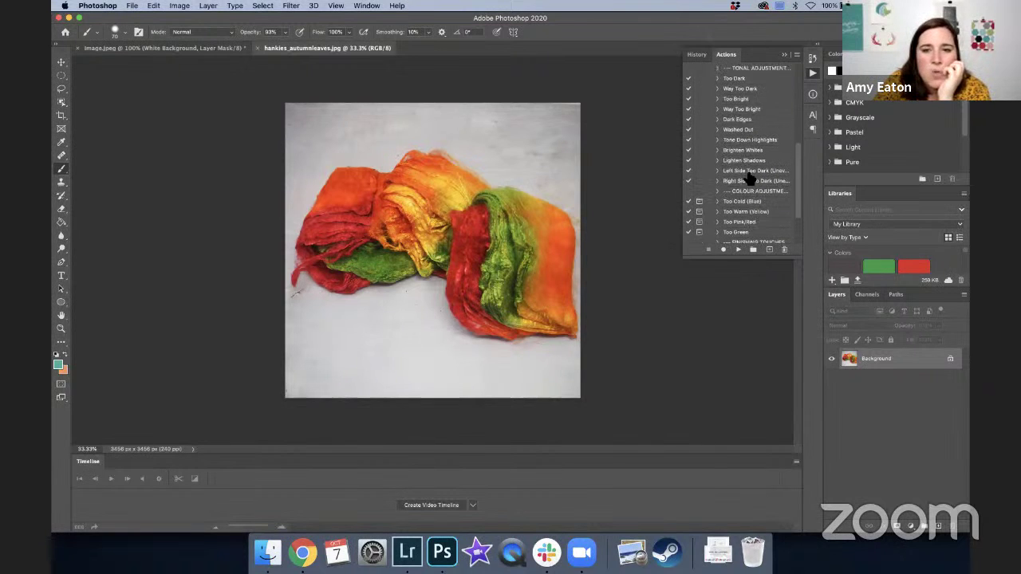
pyautogui.click(742, 167)
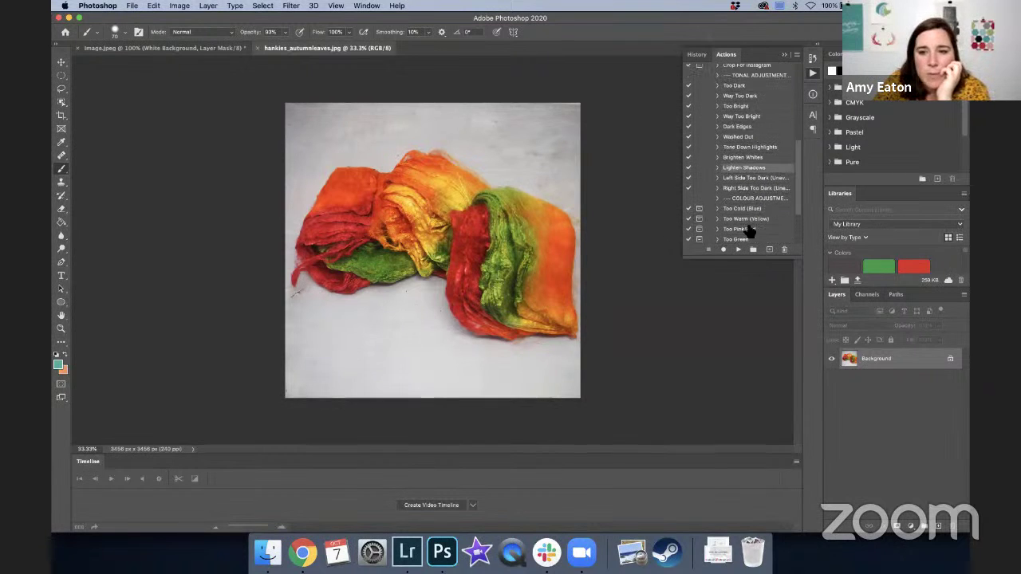
pyautogui.click(738, 251)
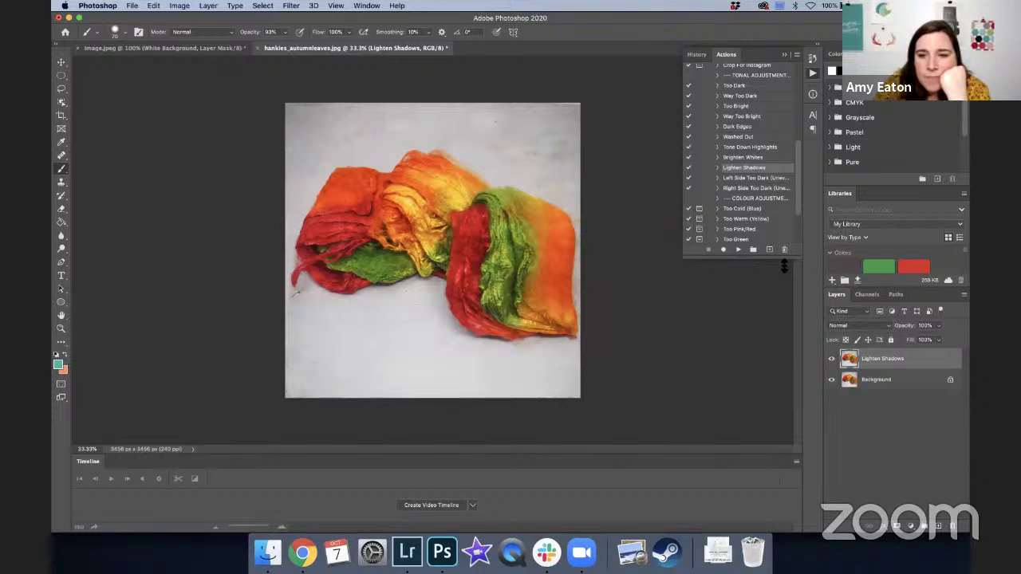
# Run the Tone Down Highlights action on the hankies photo and compare the image with its new layer hidden and shown
pyautogui.scroll(1, 754, 196)
pyautogui.scroll(3, 753, 195)
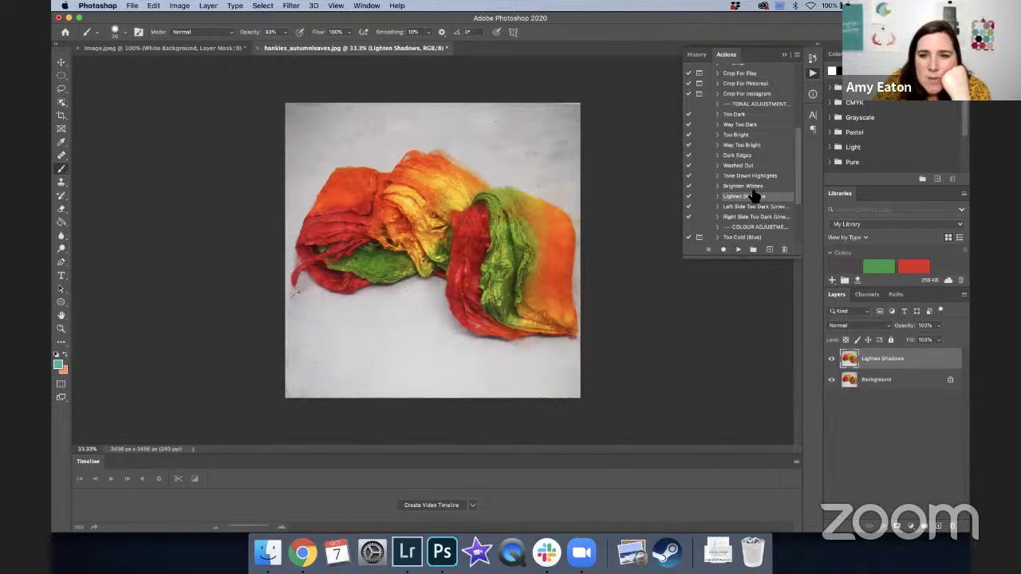
pyautogui.click(752, 184)
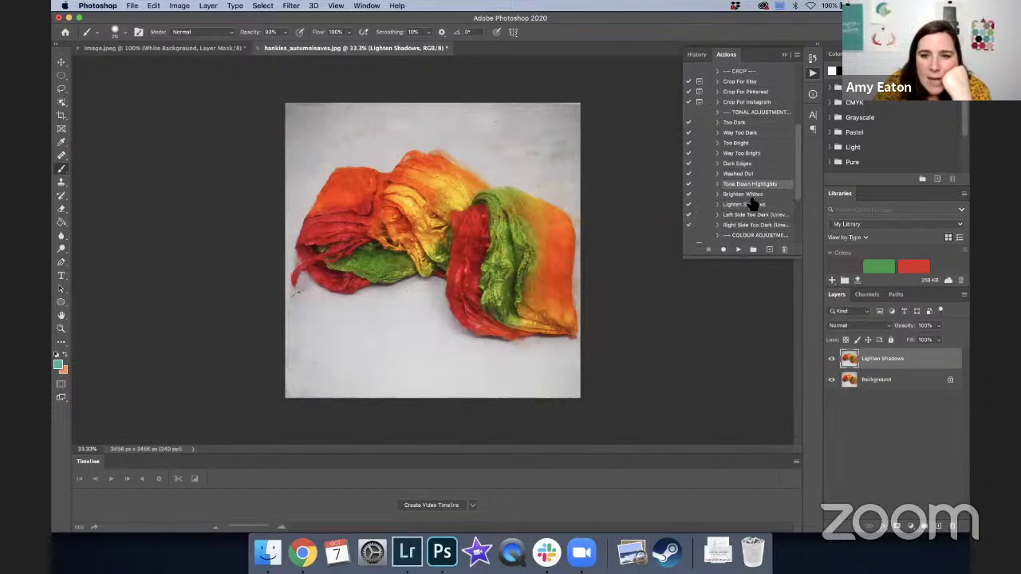
pyautogui.click(737, 250)
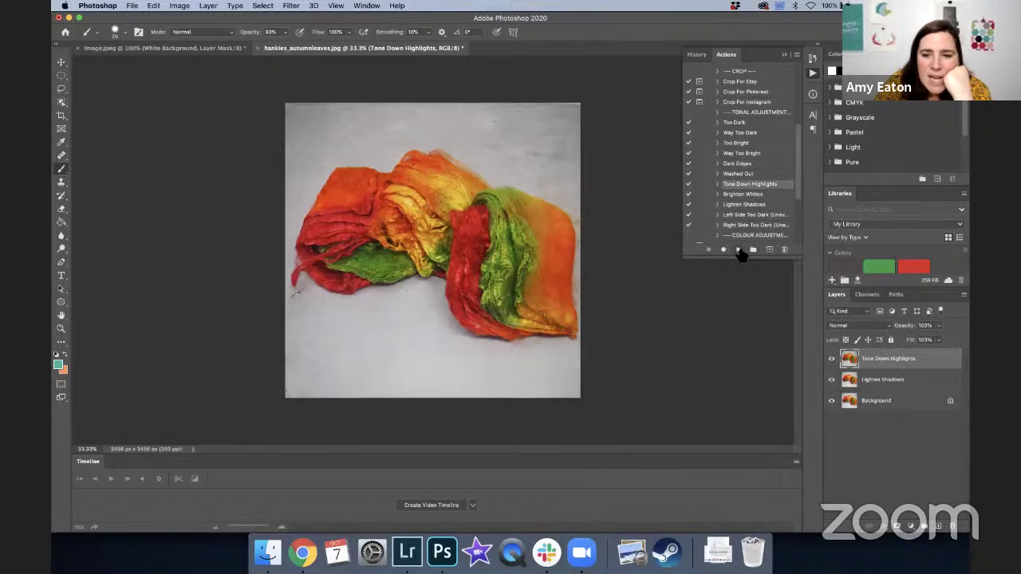
pyautogui.click(830, 358)
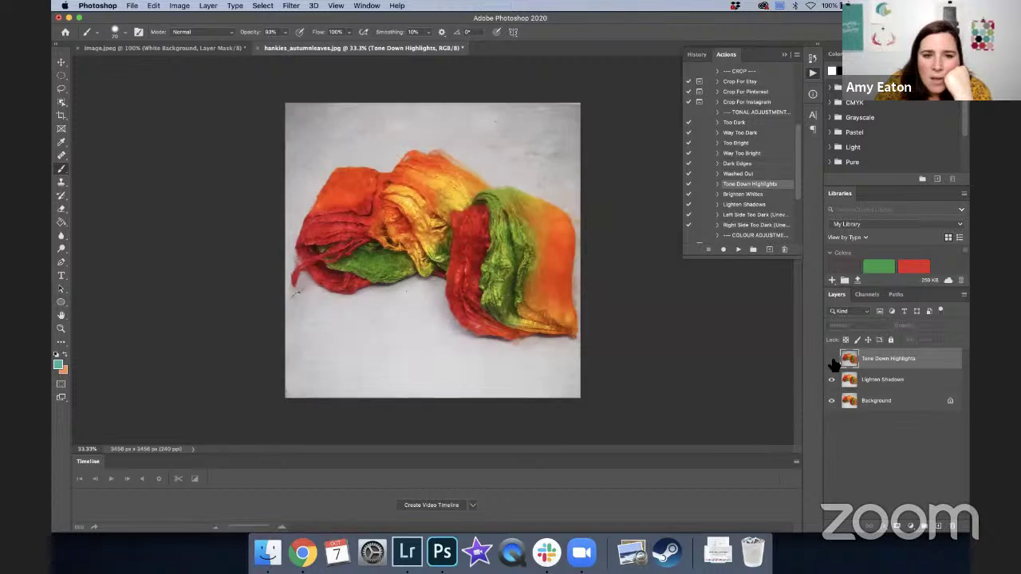
pyautogui.click(830, 359)
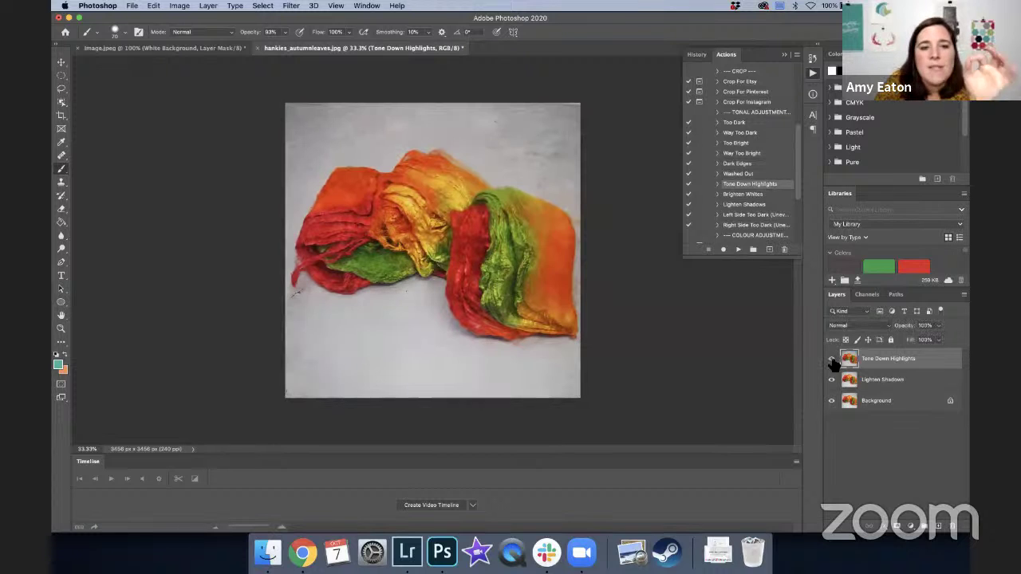
pyautogui.click(830, 359)
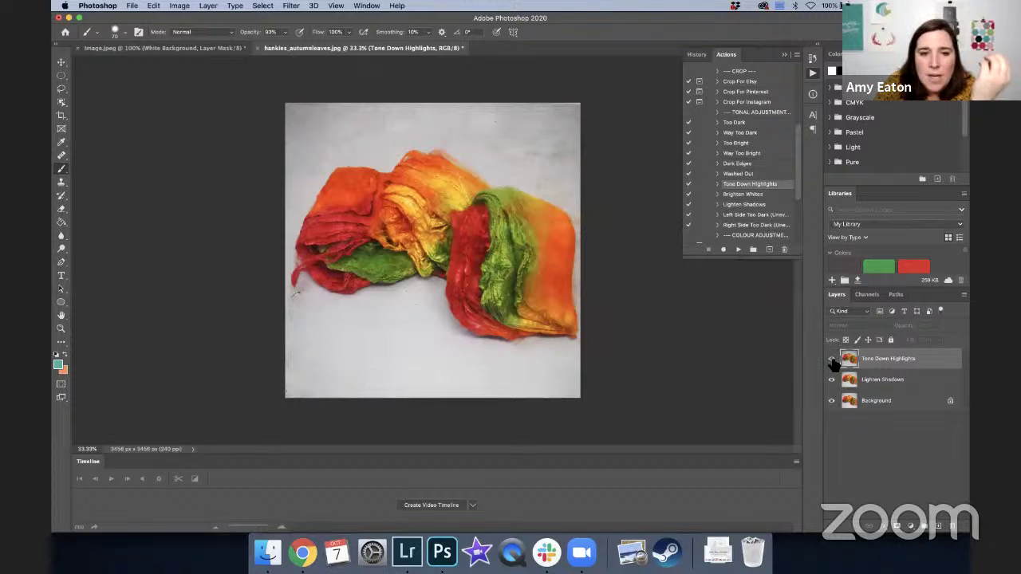
pyautogui.click(830, 359)
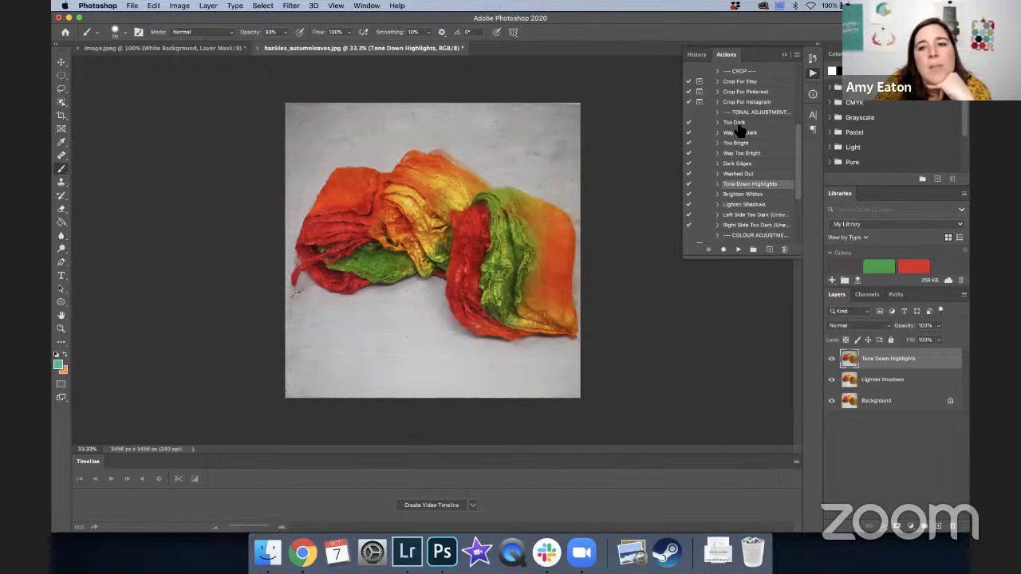
# Run the Too Dark action on the hankies photo and check its effect by hiding and showing the new layer
pyautogui.click(735, 123)
pyautogui.click(739, 249)
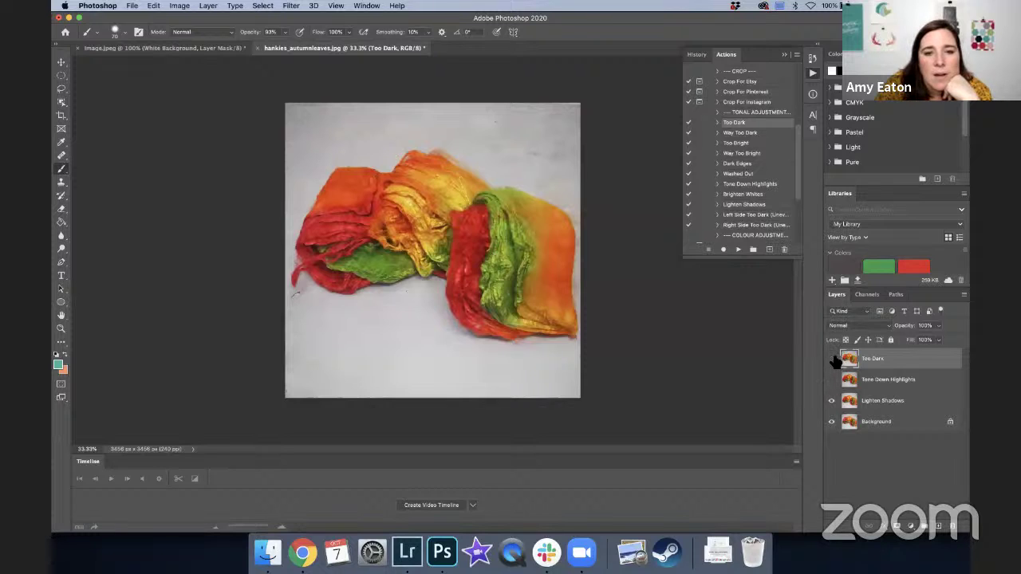
pyautogui.click(831, 359)
pyautogui.click(831, 359)
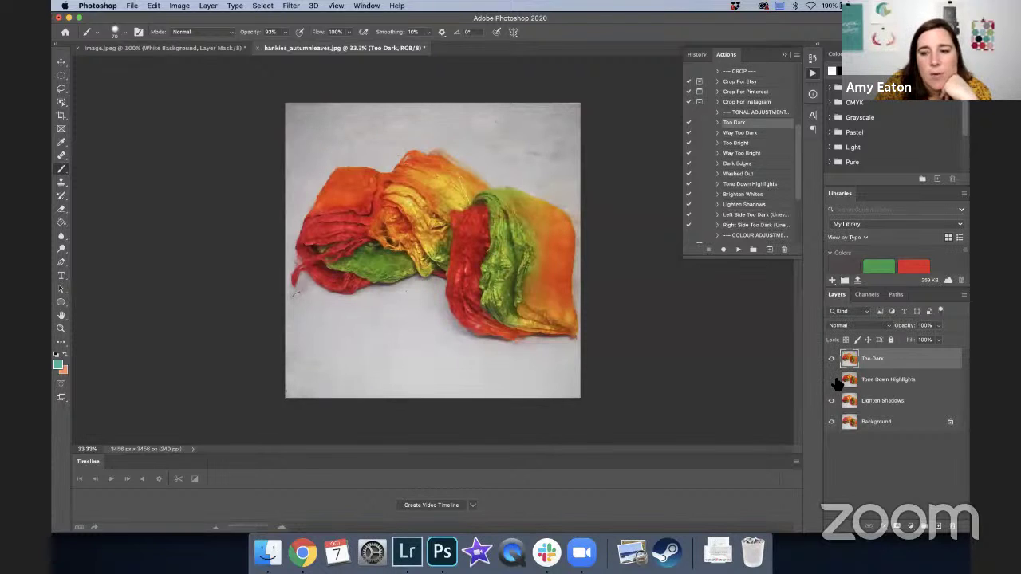
# Hide the Too Dark and Lighten Shadows layers to compare against the original, and make all adjustment layers visible again
pyautogui.click(832, 360)
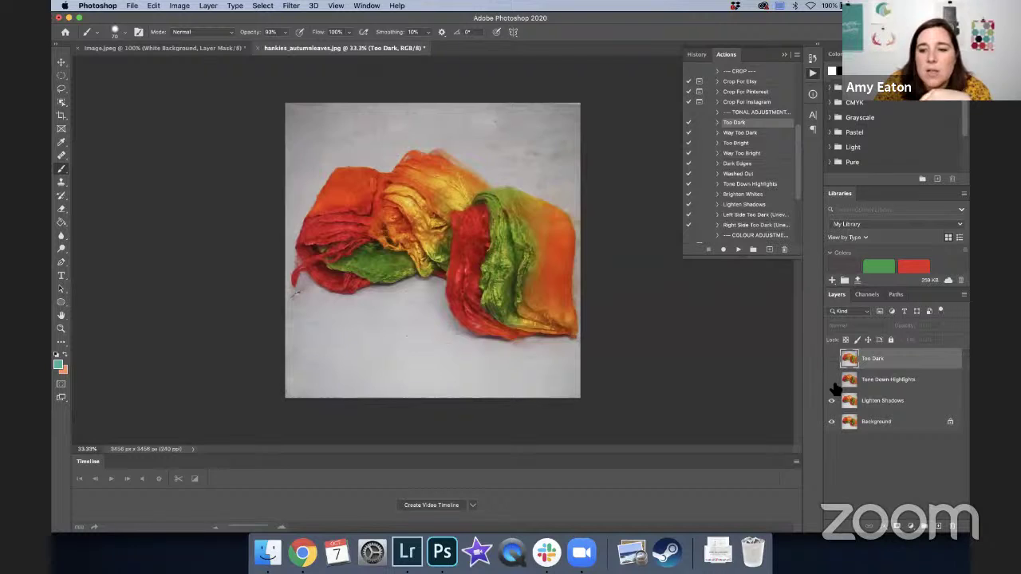
pyautogui.click(832, 381)
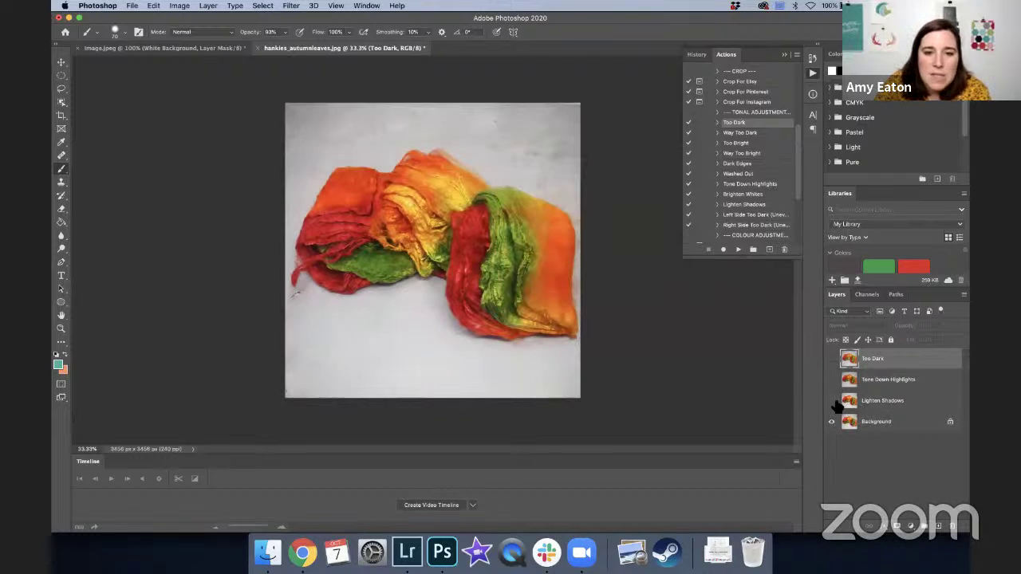
pyautogui.click(830, 401)
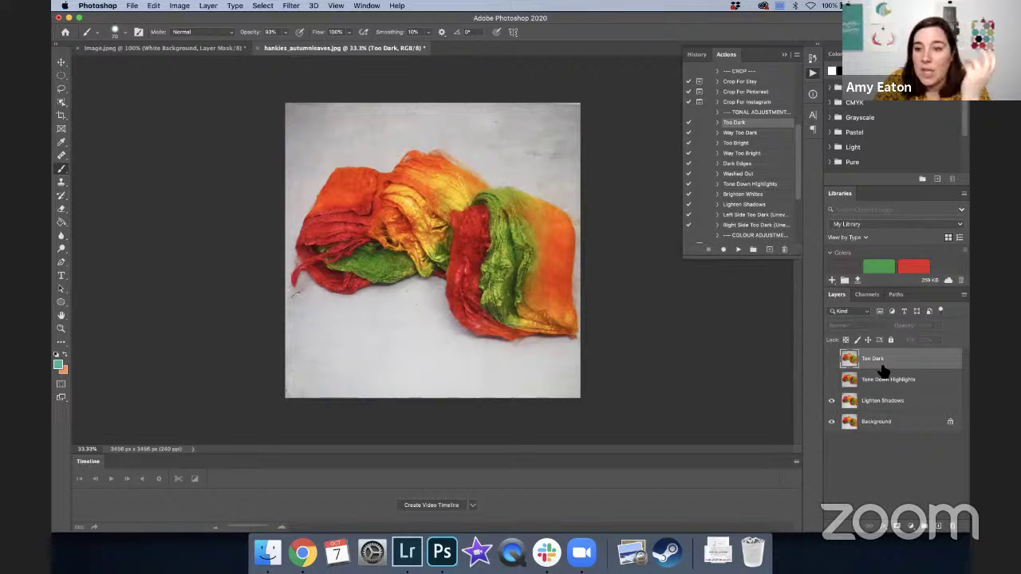
pyautogui.click(831, 380)
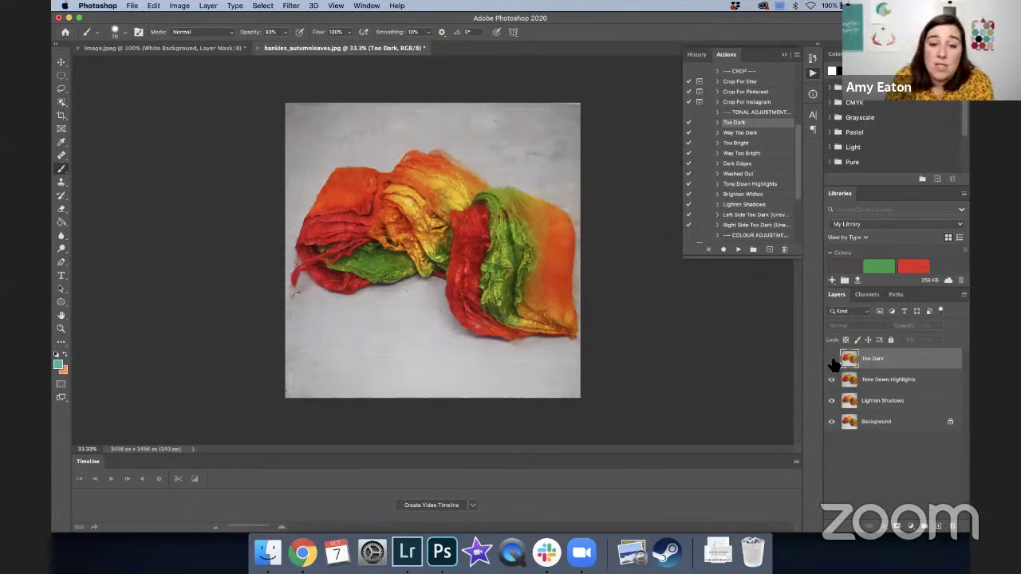
pyautogui.click(831, 358)
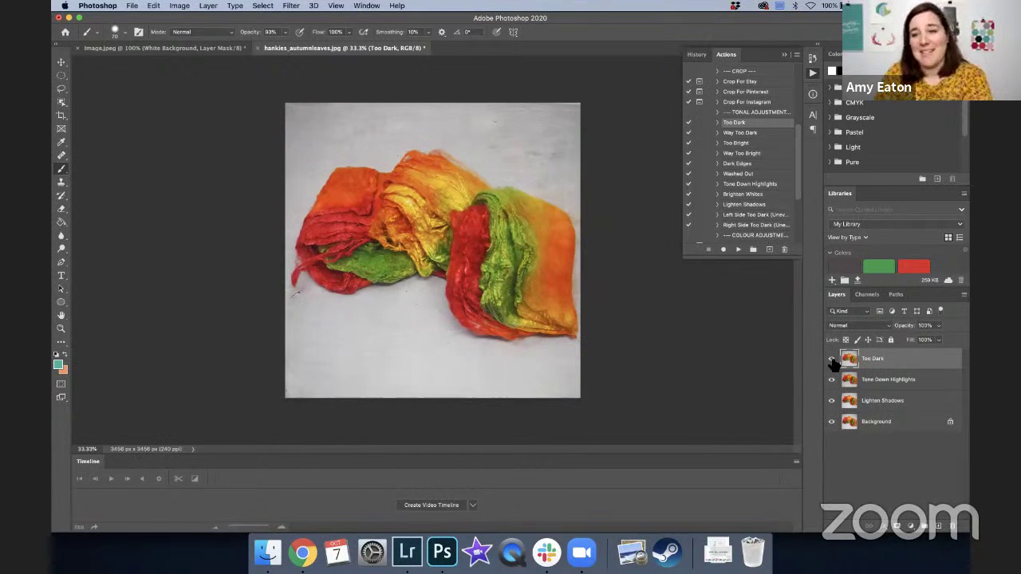
# Compare the hankies photo's original history snapshot with the edited version, returning to the latest Layer Visibility state
pyautogui.click(813, 73)
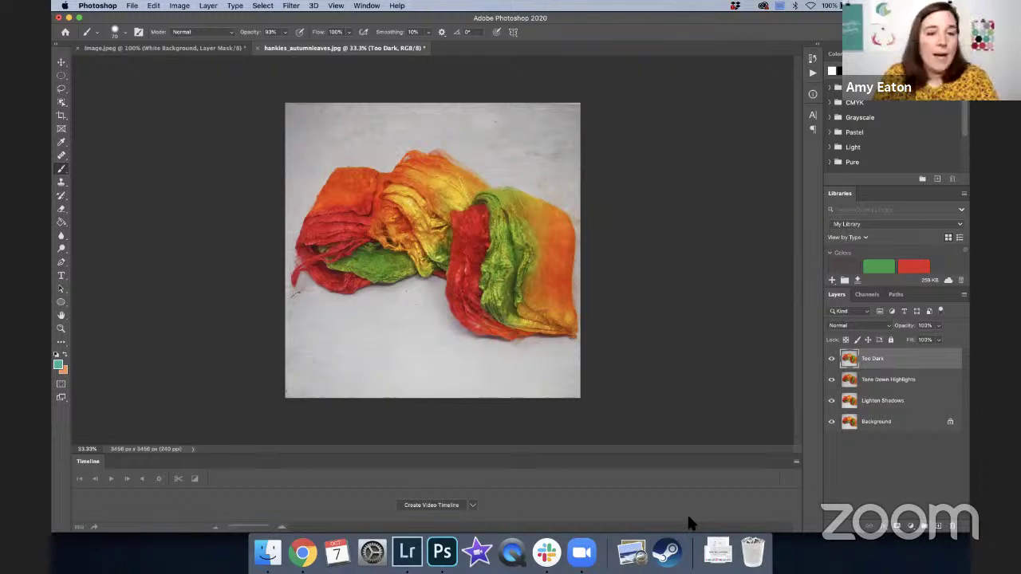
pyautogui.click(811, 59)
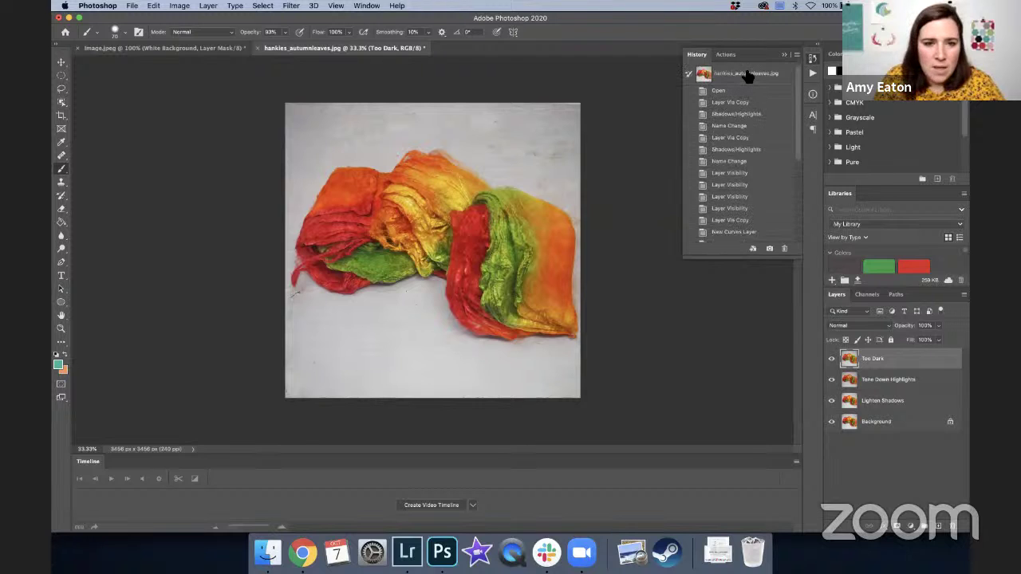
pyautogui.click(746, 75)
pyautogui.scroll(-3, 742, 174)
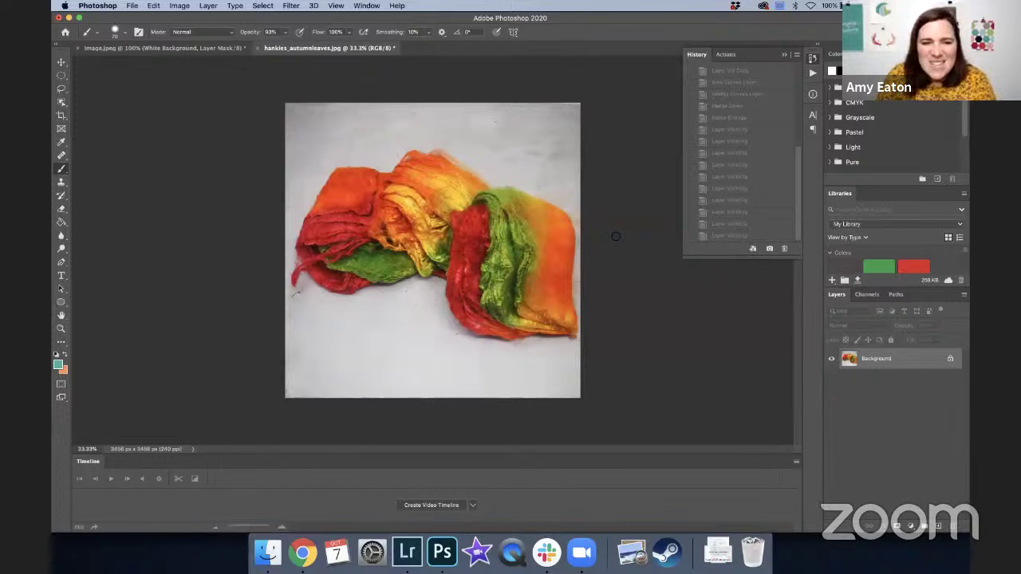
pyautogui.click(726, 238)
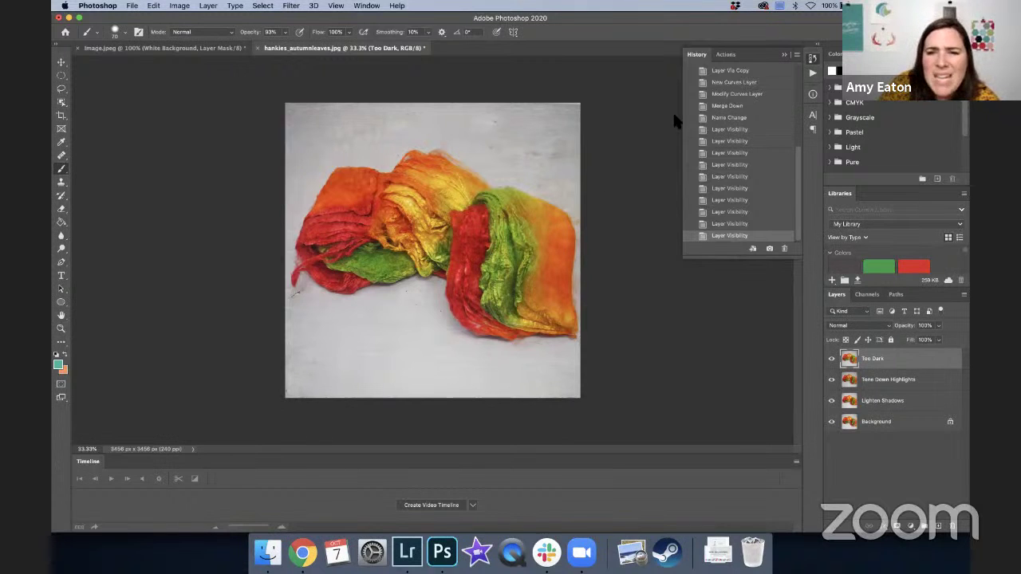
# Run the Too Warm (Yellow) colour adjustment action on the hankies photo and let it finish
pyautogui.click(812, 74)
pyautogui.scroll(-5, 741, 156)
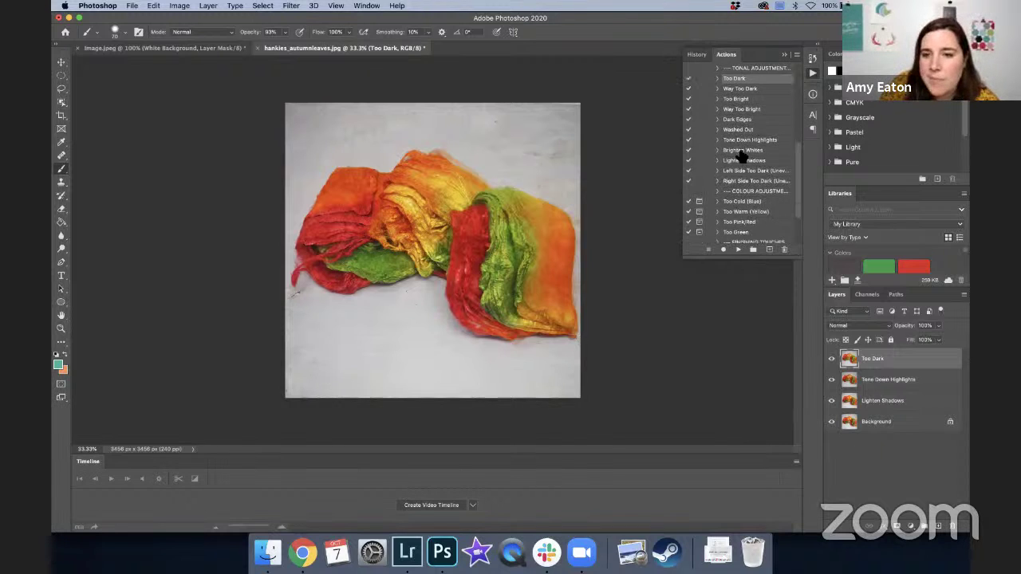
pyautogui.click(749, 161)
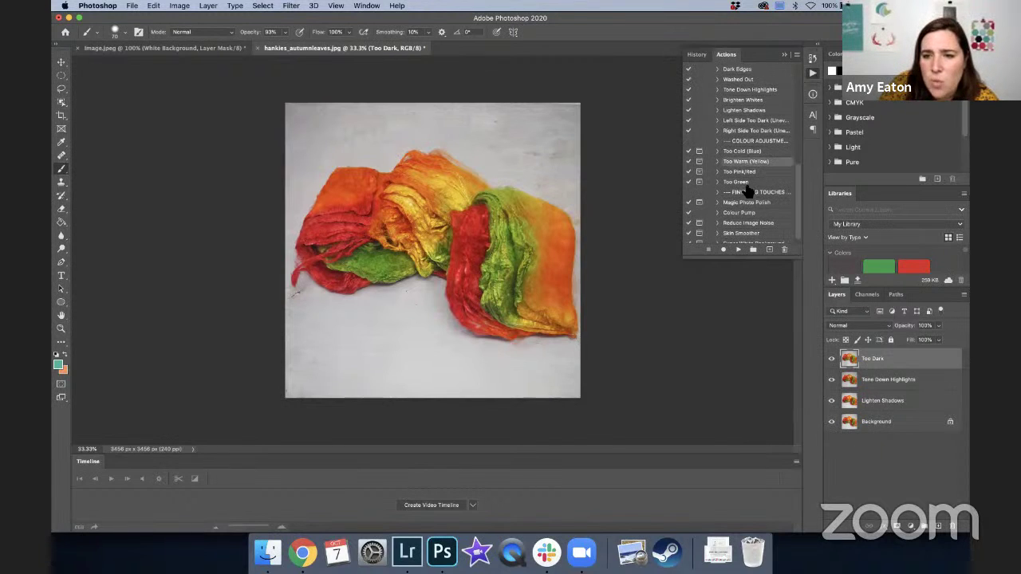
pyautogui.click(738, 250)
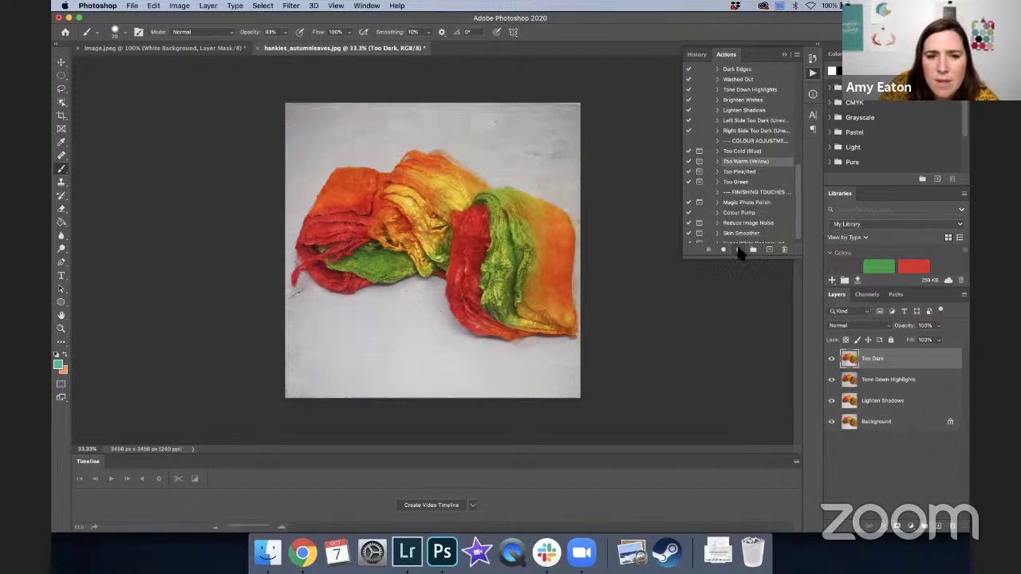
pyautogui.click(584, 209)
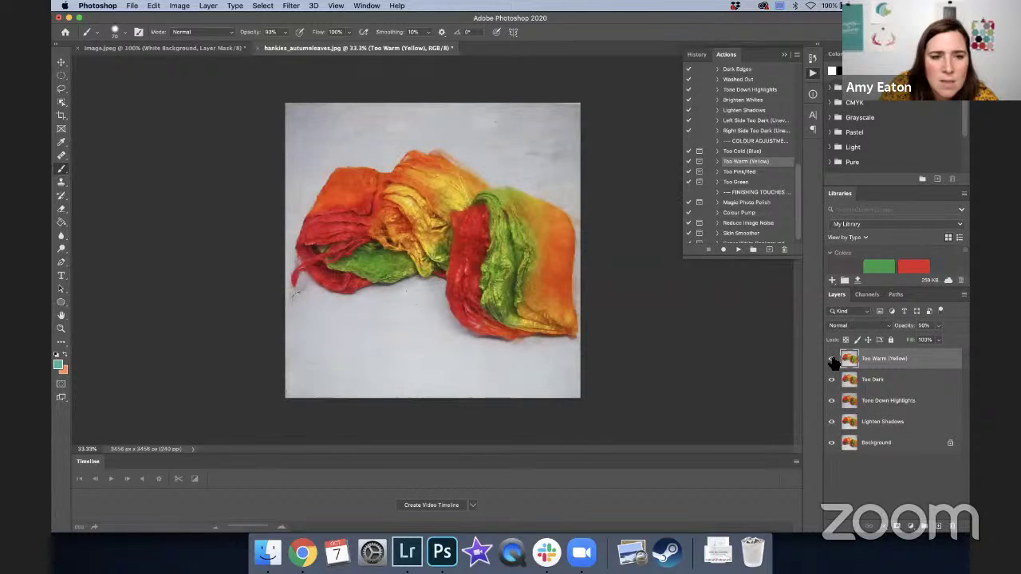
# Compare the photo with and without the Too Warm (Yellow) layer and set that layer's opacity to 25%
pyautogui.click(831, 359)
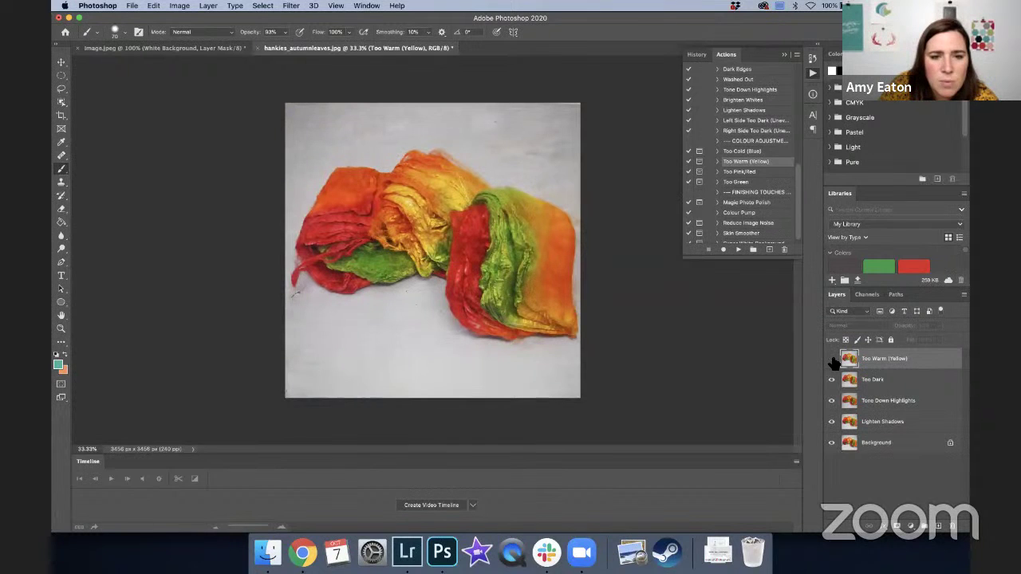
pyautogui.click(832, 359)
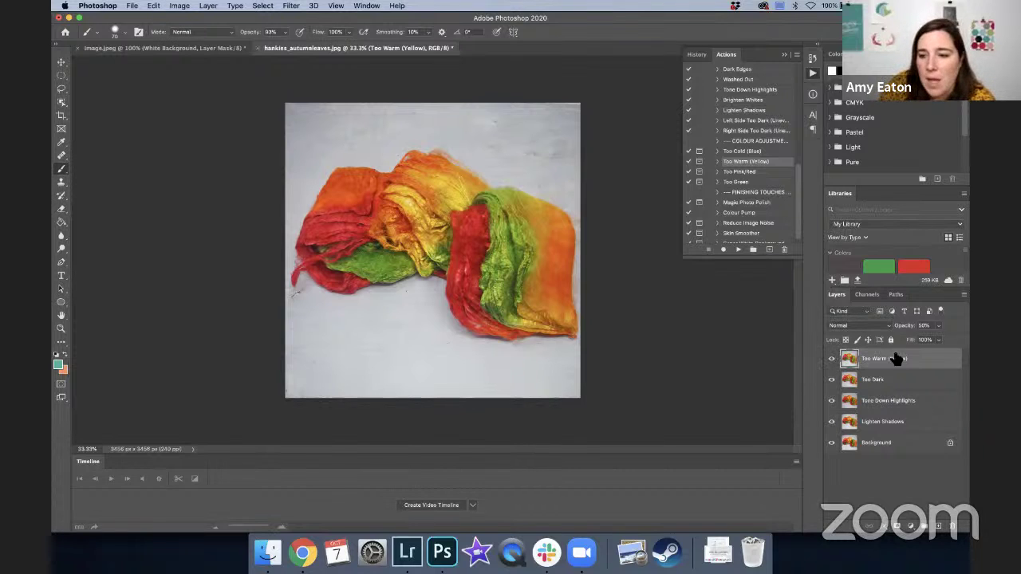
pyautogui.click(938, 325)
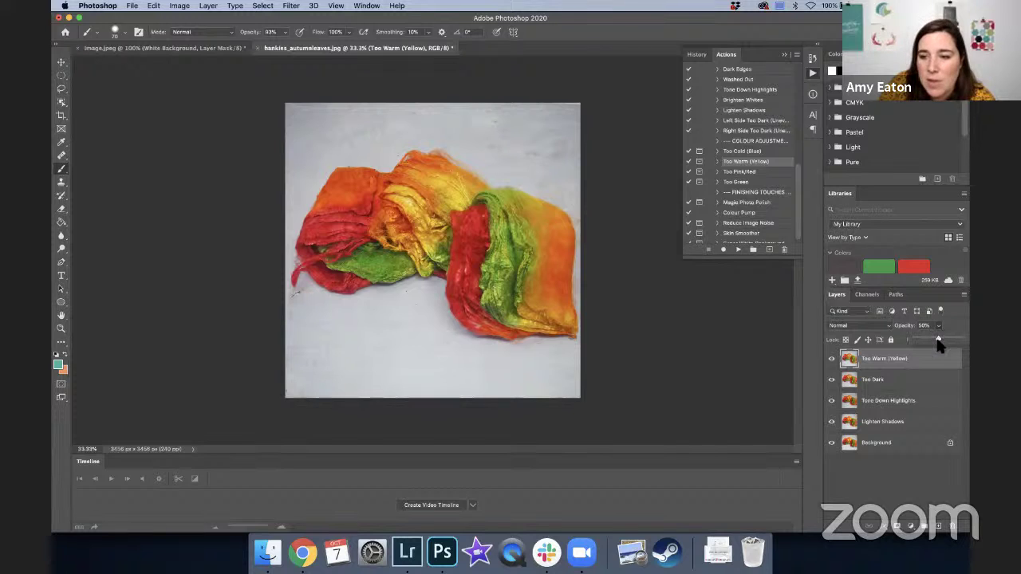
pyautogui.moveTo(937, 341); pyautogui.dragTo(928, 341)
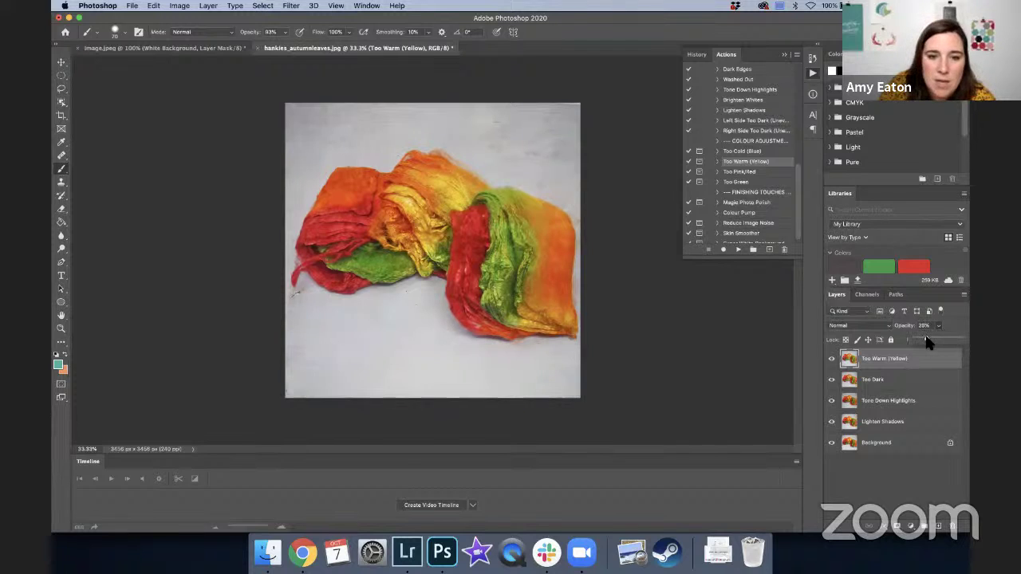
# View the hankies photo's original history snapshot for comparison and return to the latest Master Opacity Change state
pyautogui.click(812, 74)
pyautogui.click(812, 74)
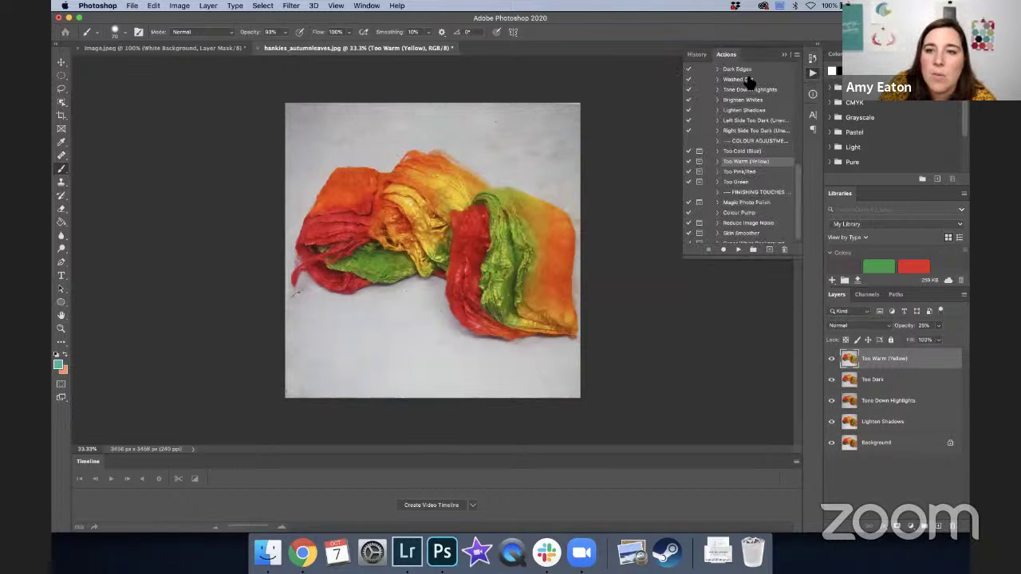
pyautogui.click(813, 59)
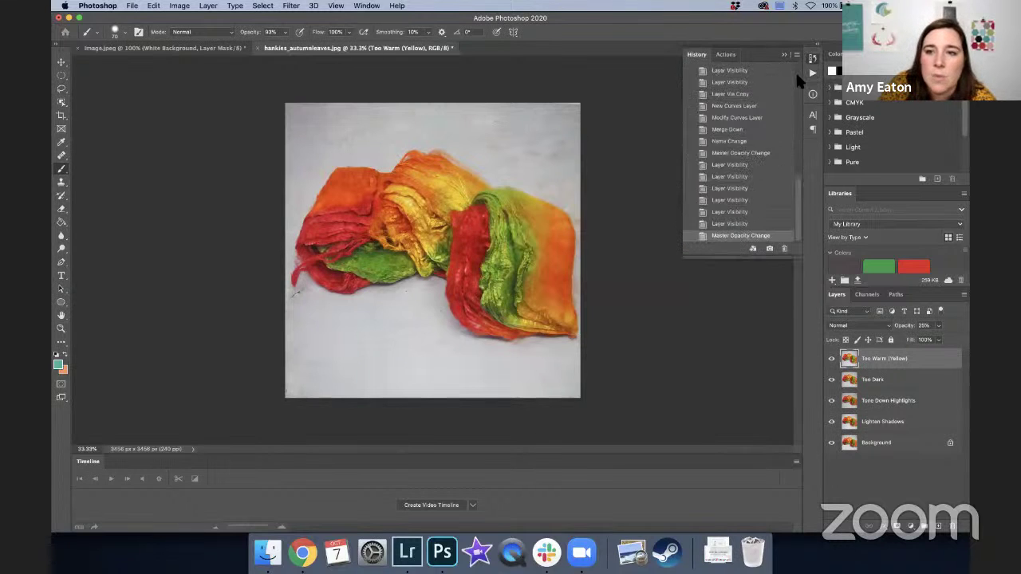
pyautogui.scroll(5, 720, 167)
pyautogui.click(742, 76)
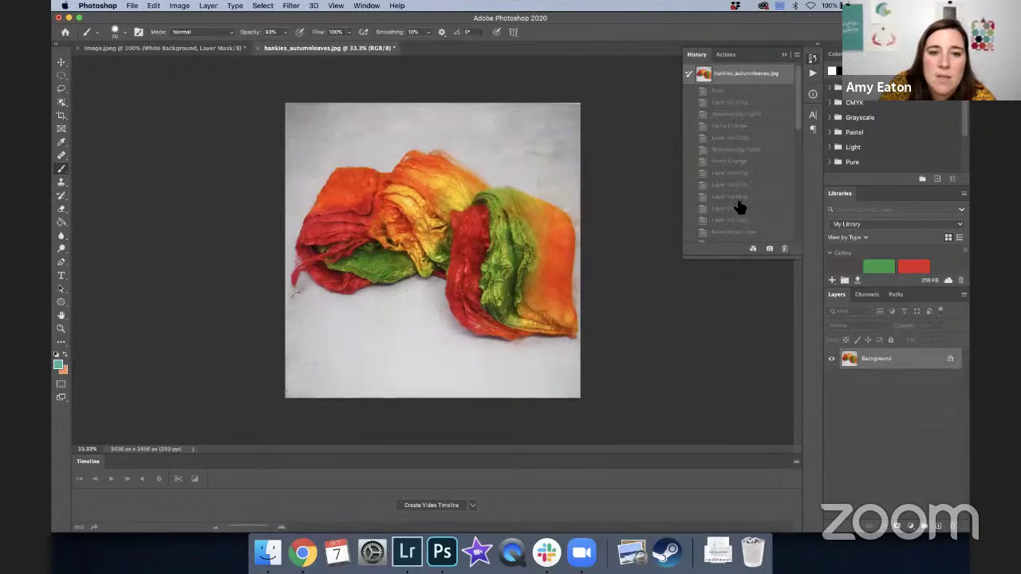
pyautogui.scroll(-8, 736, 205)
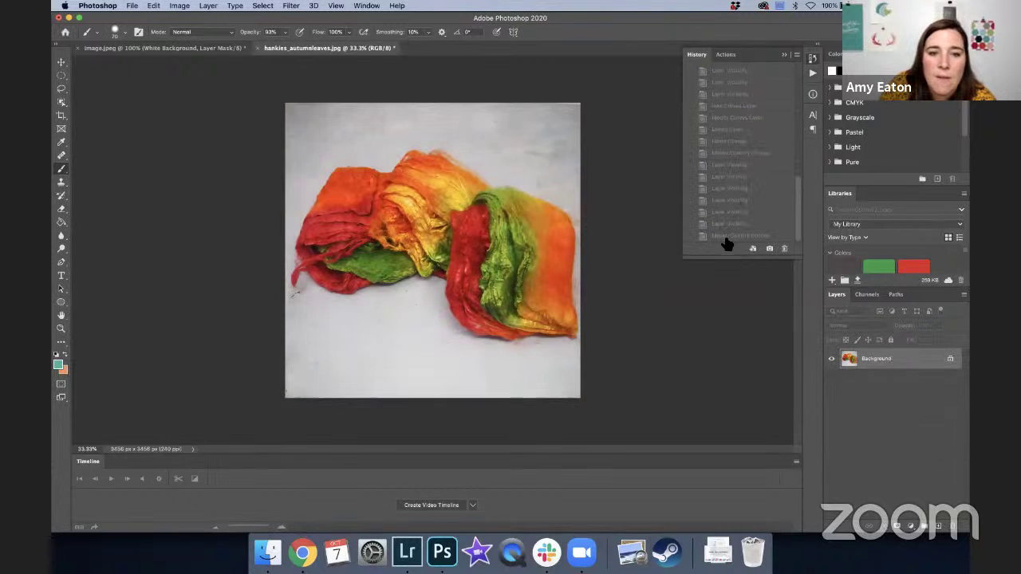
pyautogui.click(726, 237)
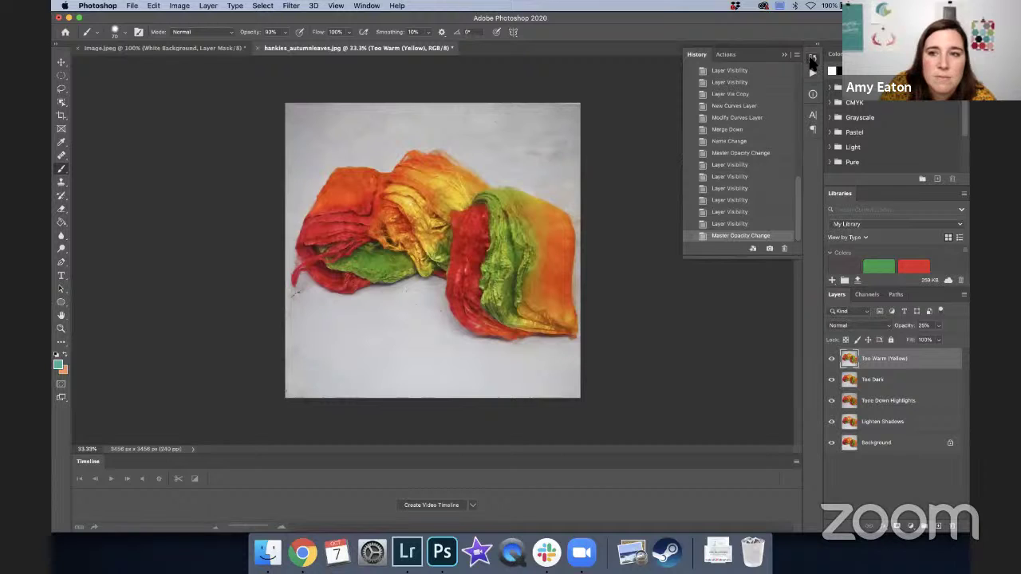
pyautogui.click(812, 62)
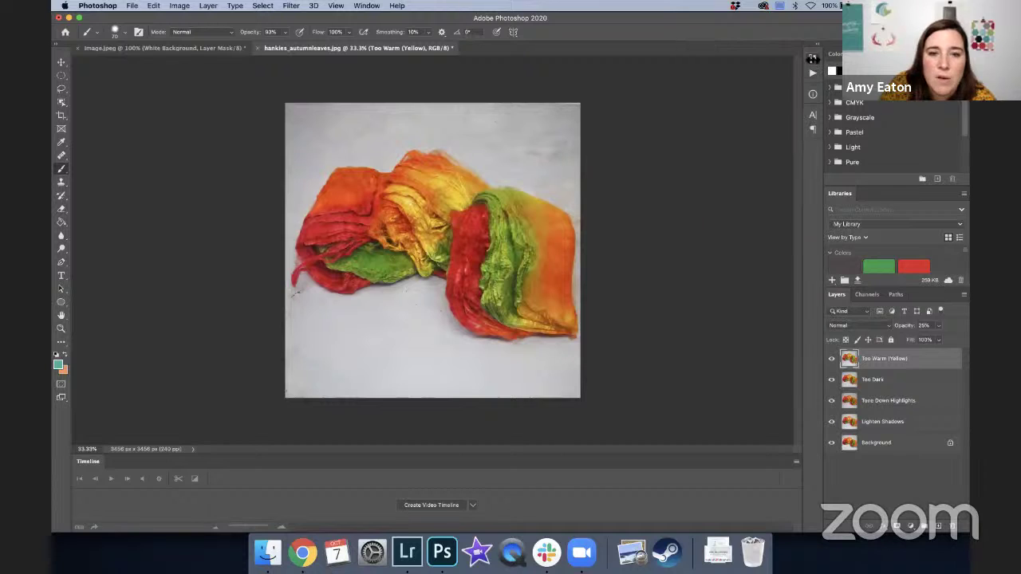
# Switch to the soap photo, compare its original snapshot with the last Brush Tool state, and check it without the White Background layer
pyautogui.click(134, 50)
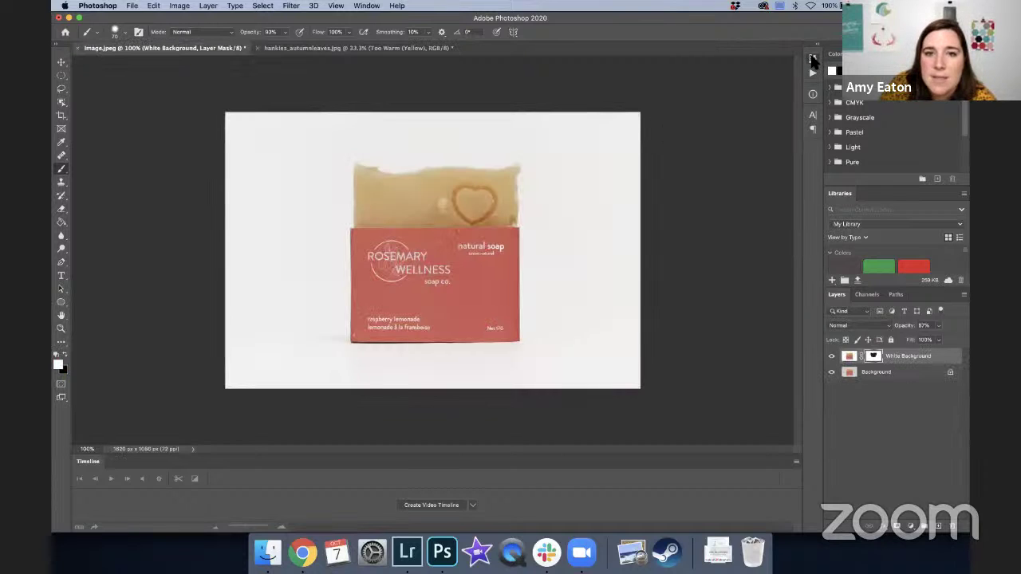
pyautogui.click(812, 61)
pyautogui.scroll(5, 763, 132)
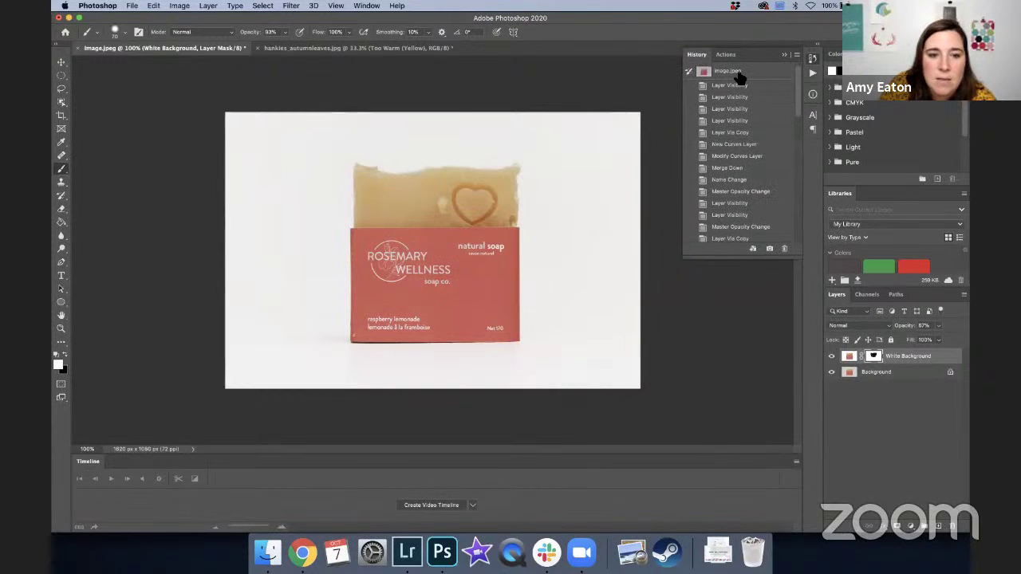
pyautogui.click(739, 74)
pyautogui.scroll(-5, 745, 188)
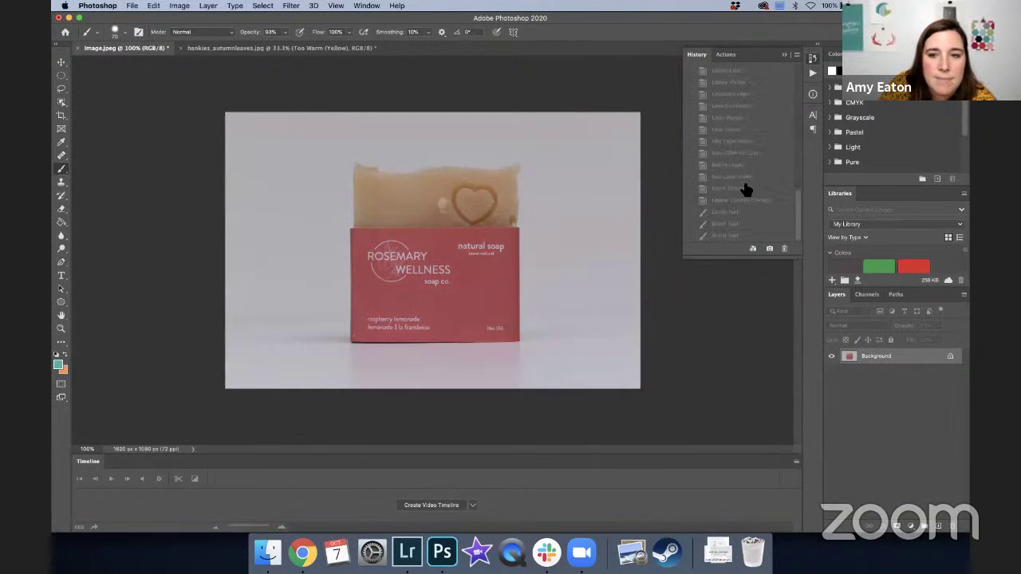
pyautogui.click(728, 236)
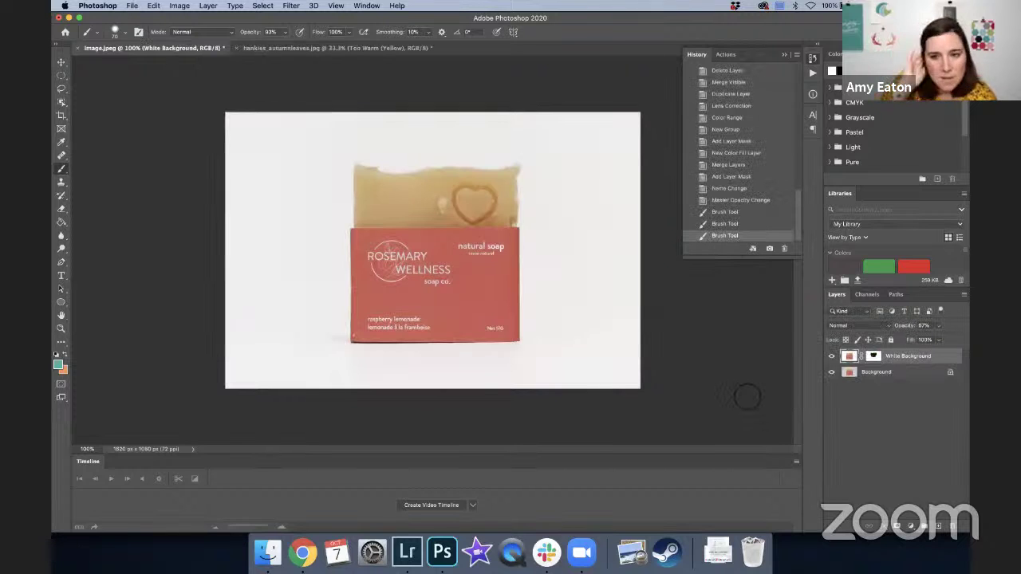
pyautogui.click(831, 356)
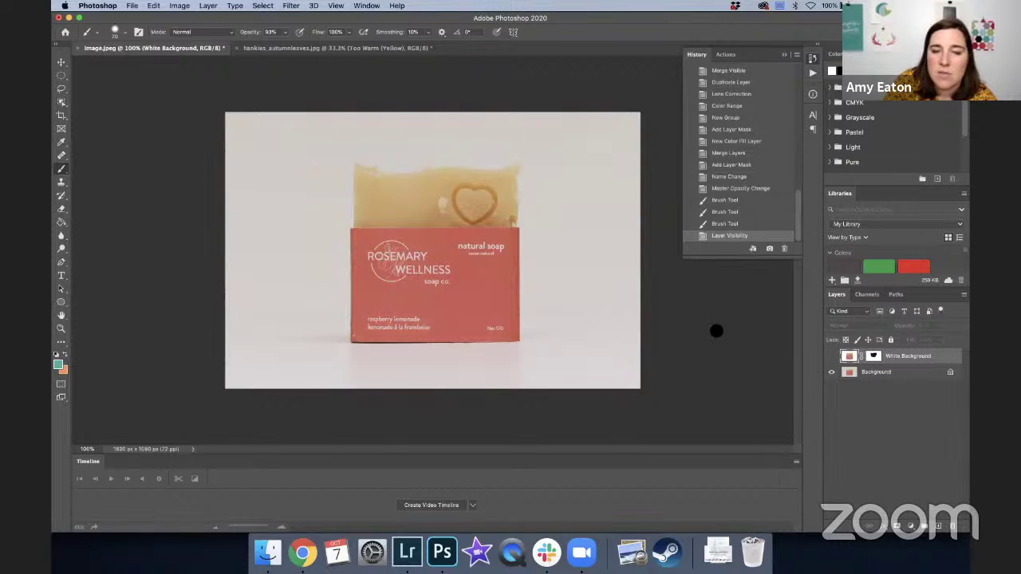
pyautogui.click(832, 357)
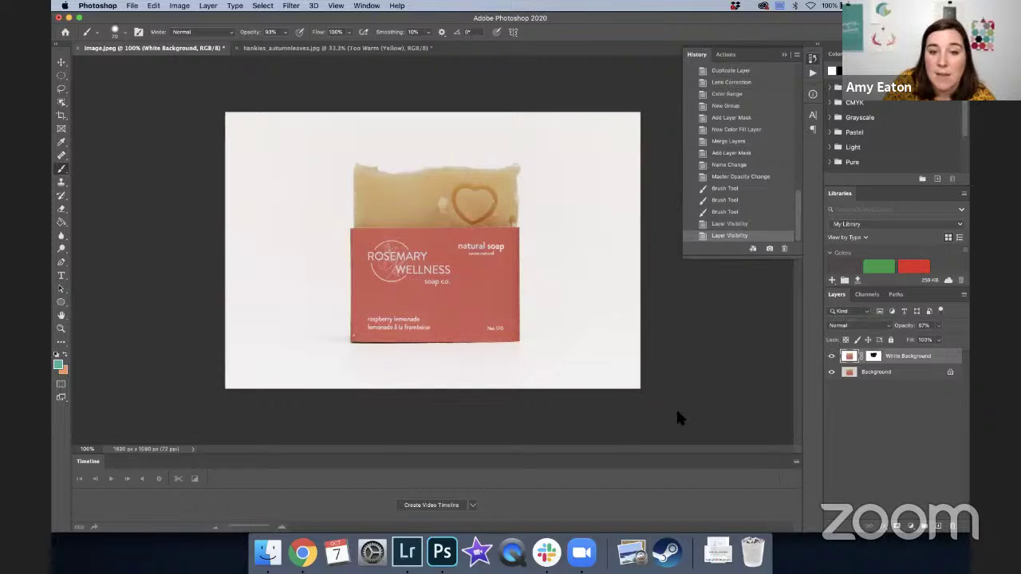